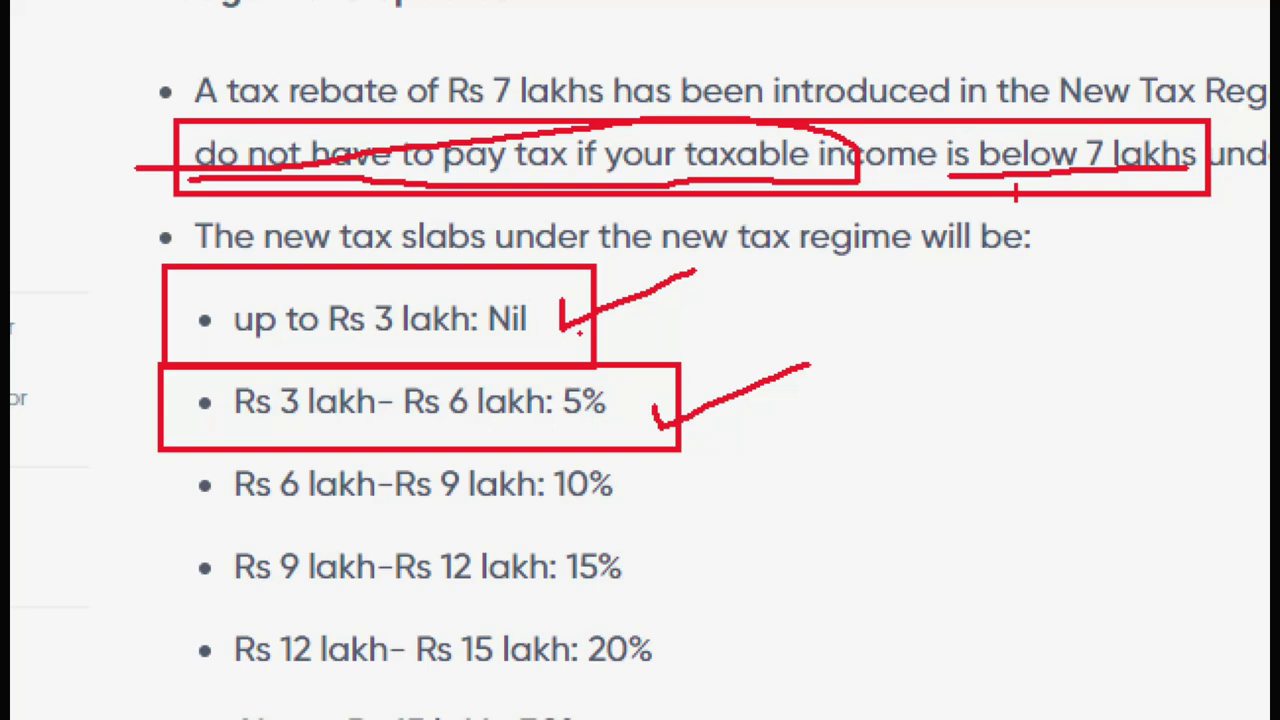
Step: Compare the Budget 2023 new-regime tax slabs on the ClearTax page with the FY 2022-23 slab table on Sheet2
mouse_move(654, 377)
mouse_down()
mouse_move(657, 405)
mouse_move(729, 338)
mouse_up()
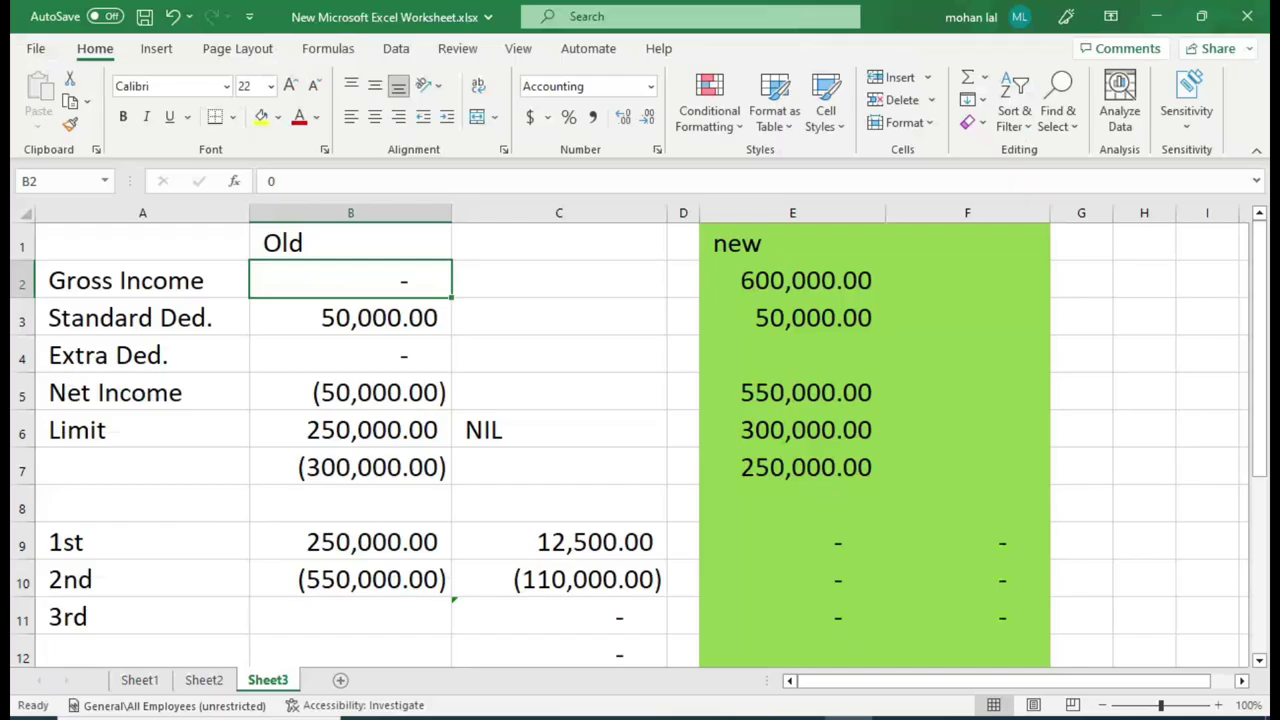
click(215, 682)
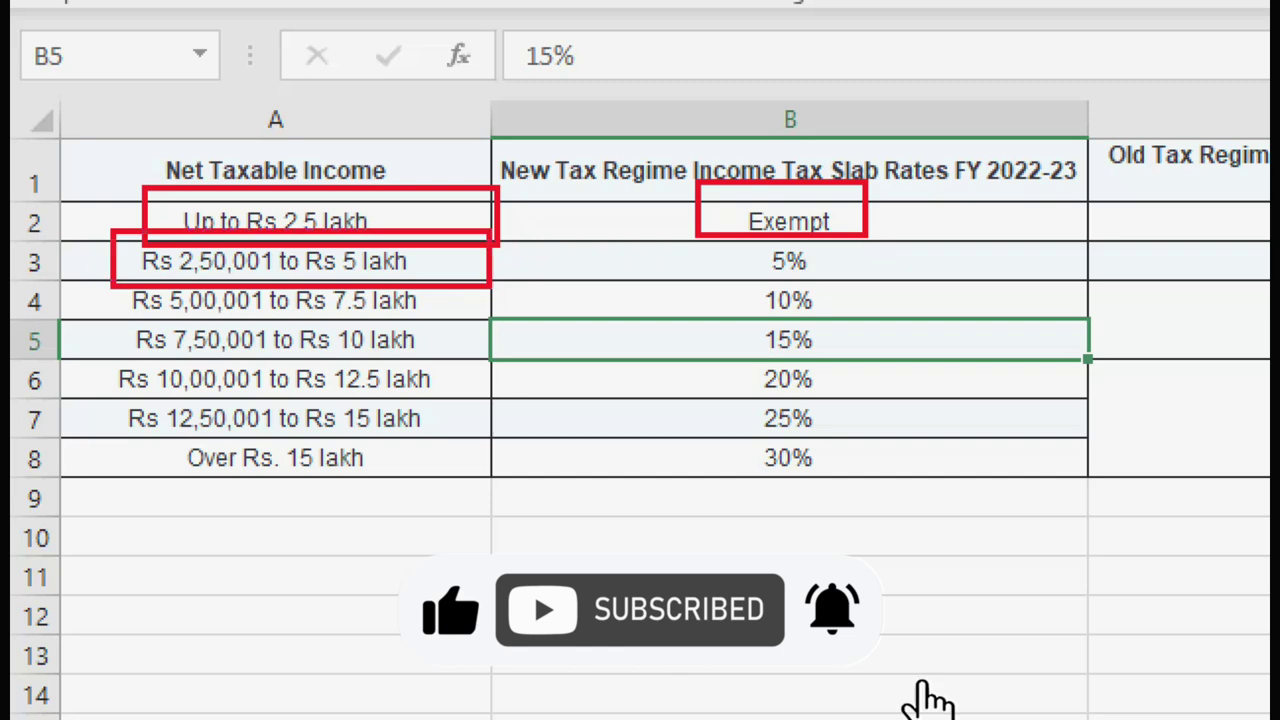
drag(603, 255, 700, 238)
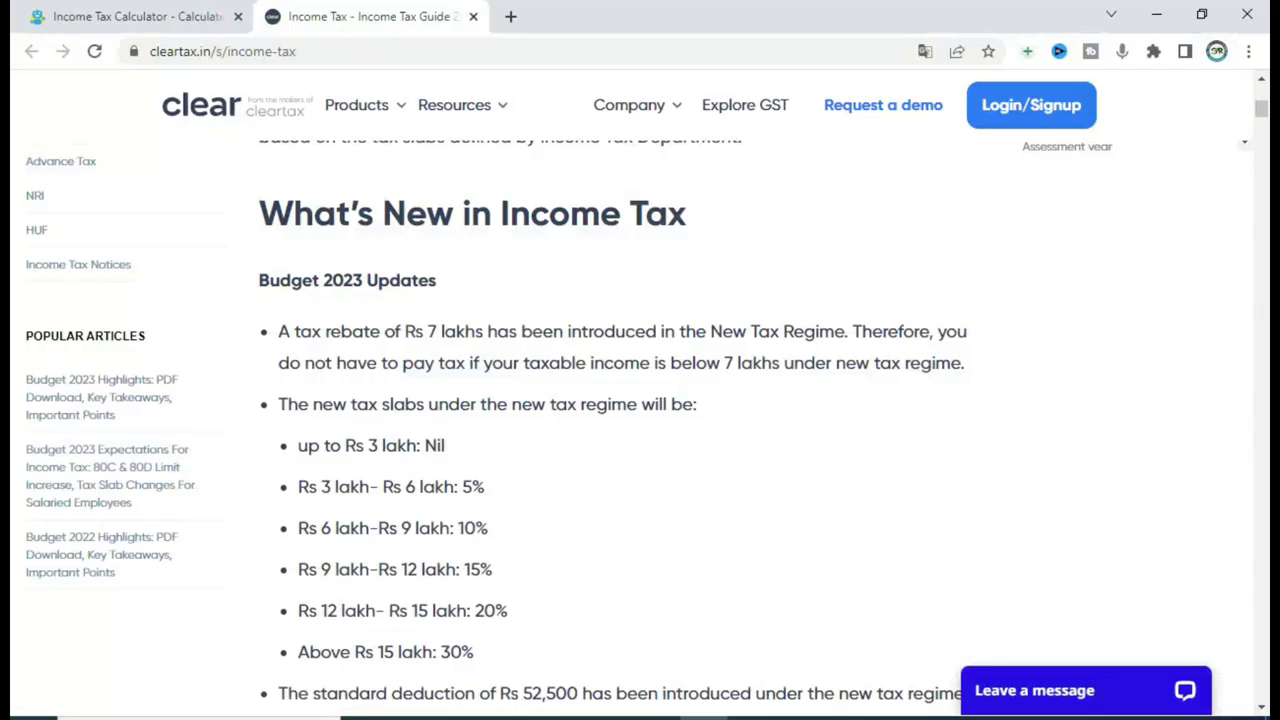
click(374, 474)
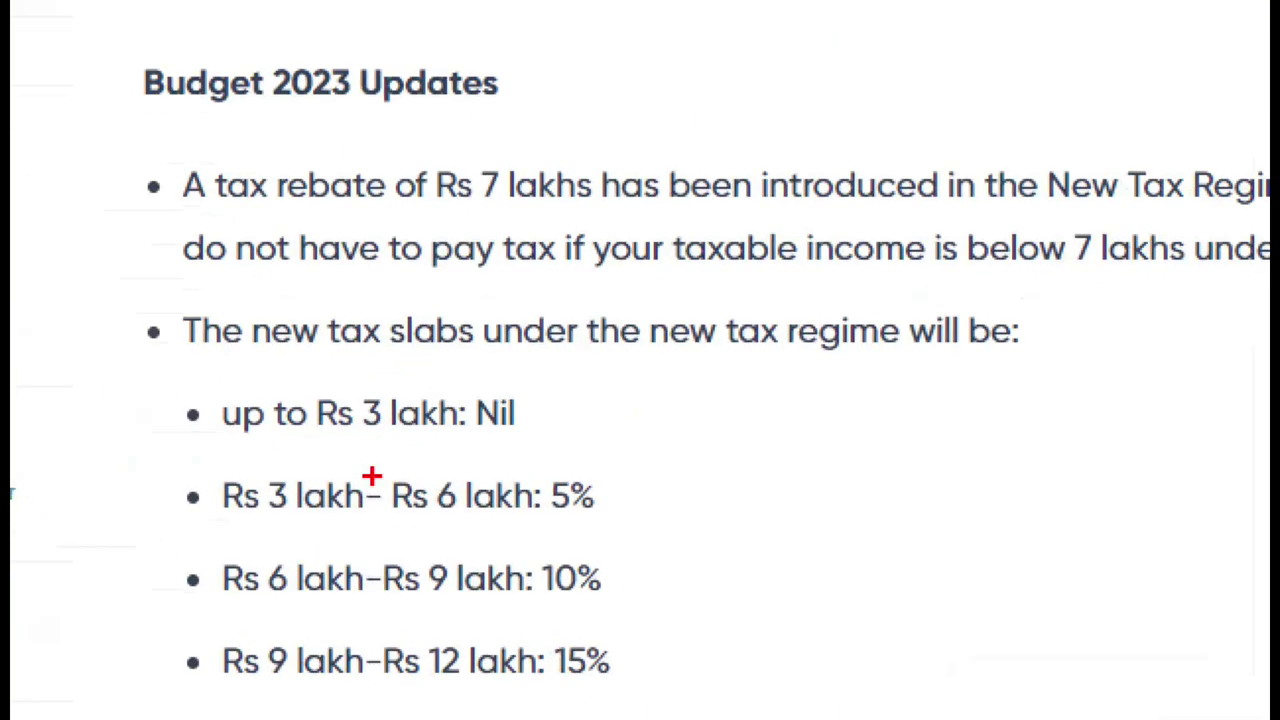
mouse_move(153, 374)
mouse_down()
mouse_move(158, 428)
mouse_move(634, 608)
mouse_up()
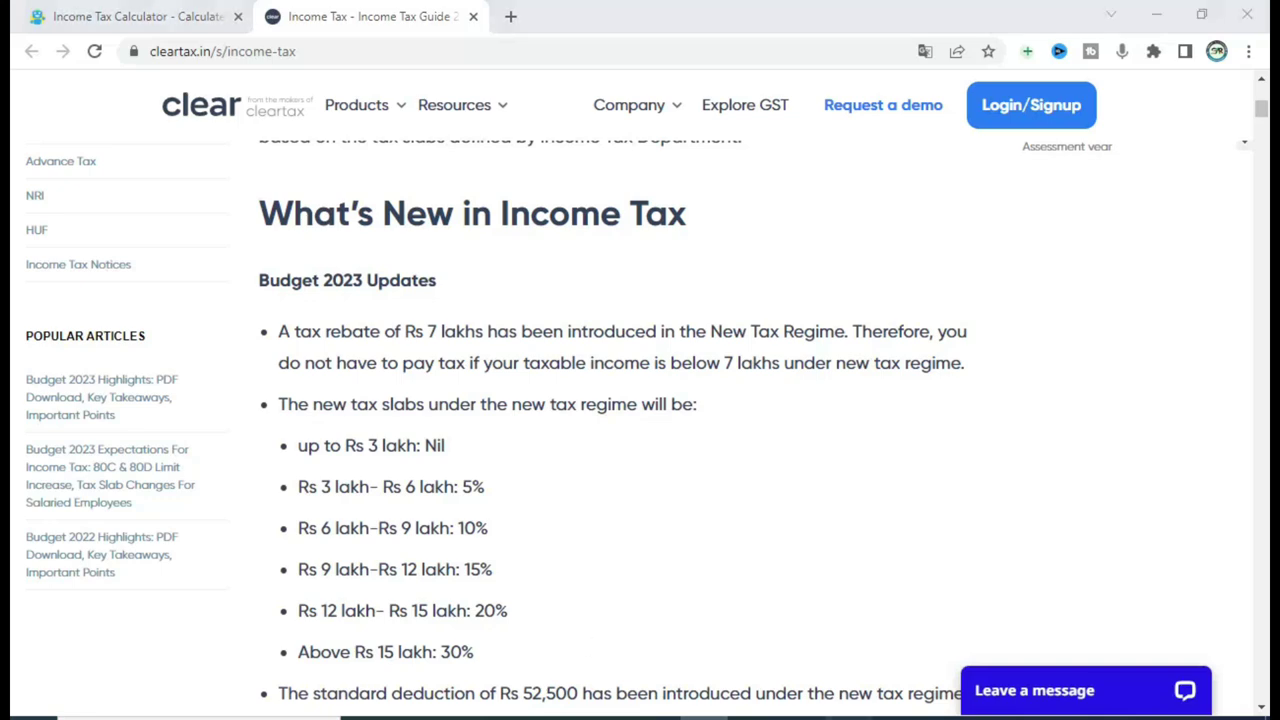
Step: Switch to the Excel workbook and view the old versus new regime tax calculation on Sheet3
key(alt+Tab)
click(268, 680)
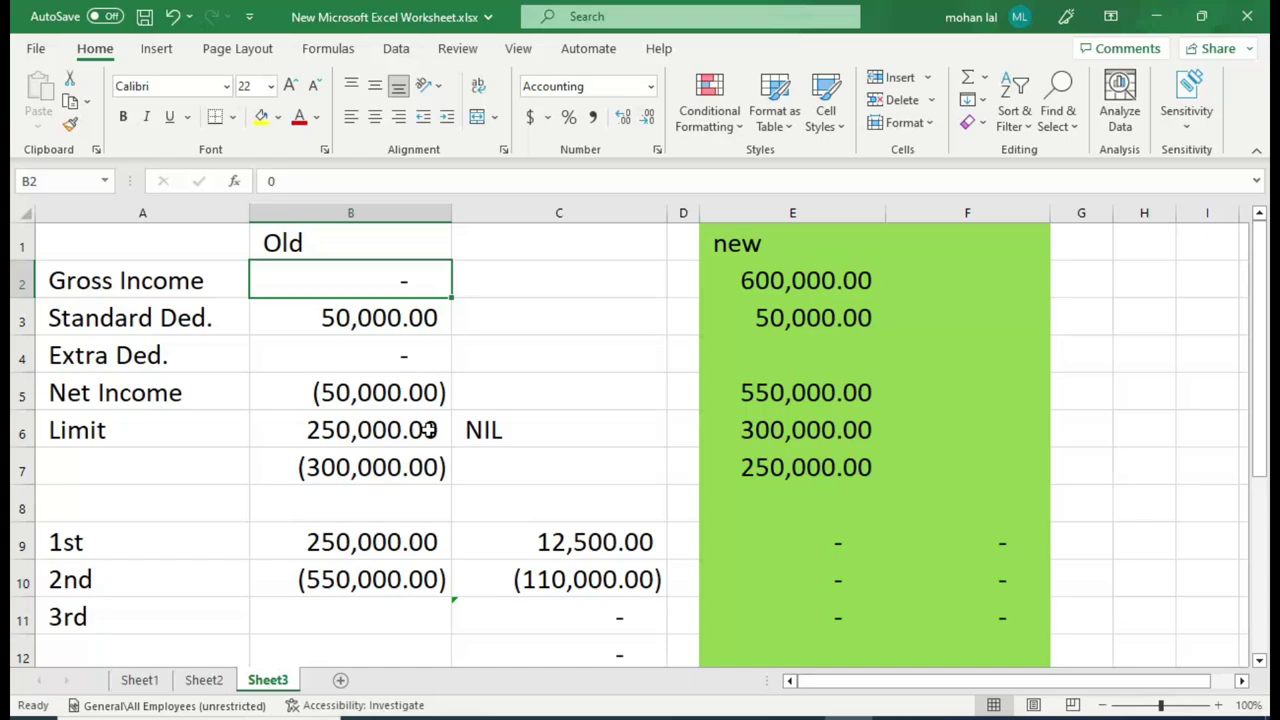
click(582, 328)
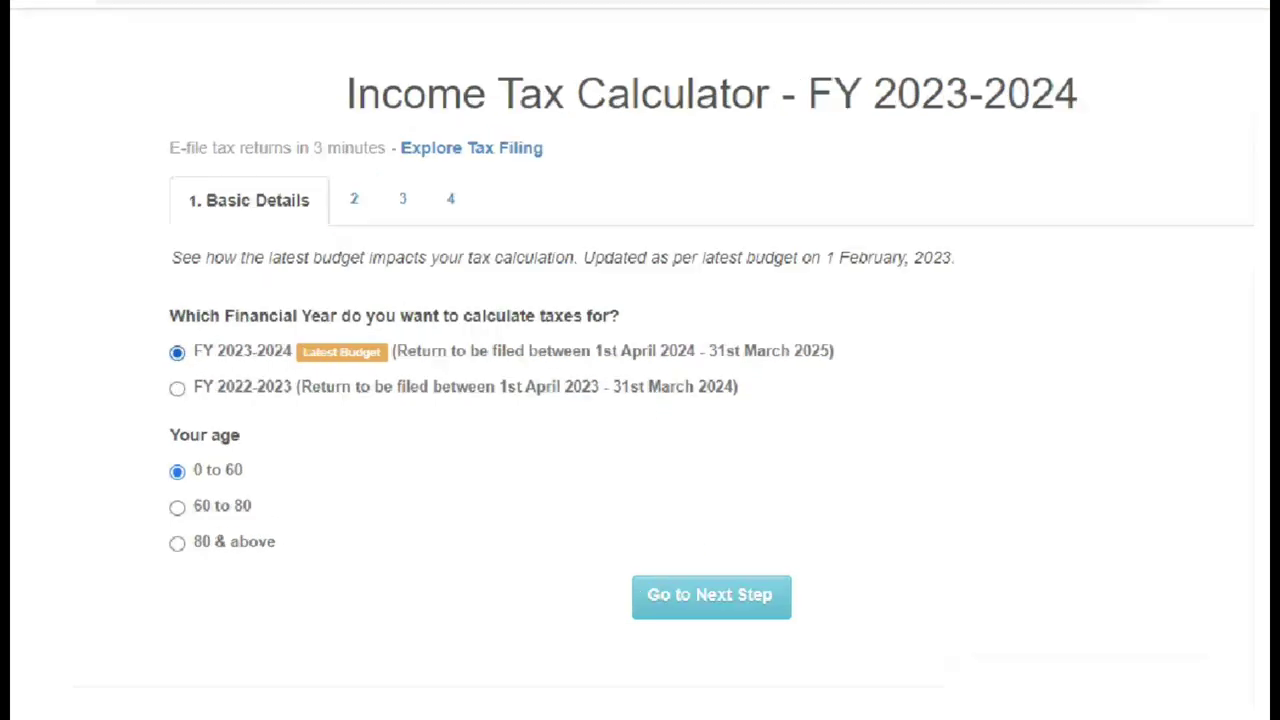
Step: Examine the financial year options in the ClearTax income tax calculator, marking FY 2023-2024 and its return filing period
drag(144, 328, 172, 345)
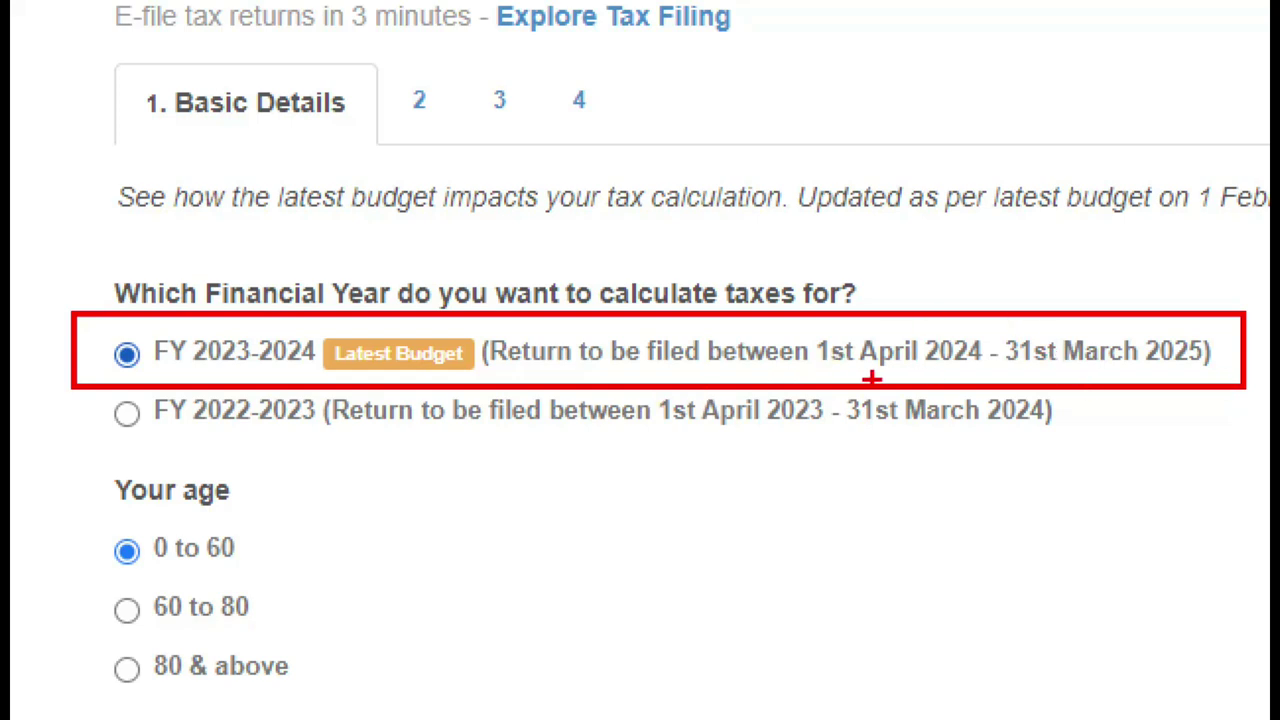
mouse_move(938, 370)
mouse_down()
mouse_move(1146, 375)
mouse_move(1256, 340)
mouse_move(975, 305)
mouse_move(921, 392)
mouse_up()
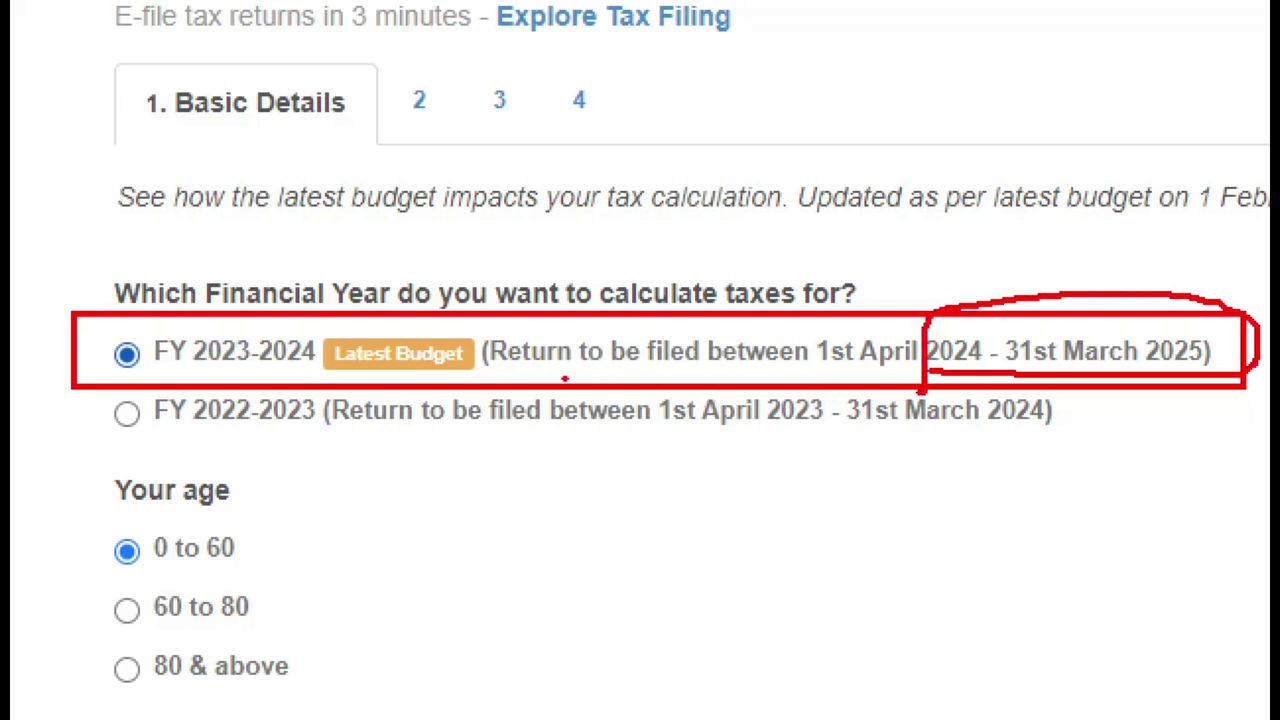
drag(563, 378, 696, 378)
drag(17, 325, 156, 272)
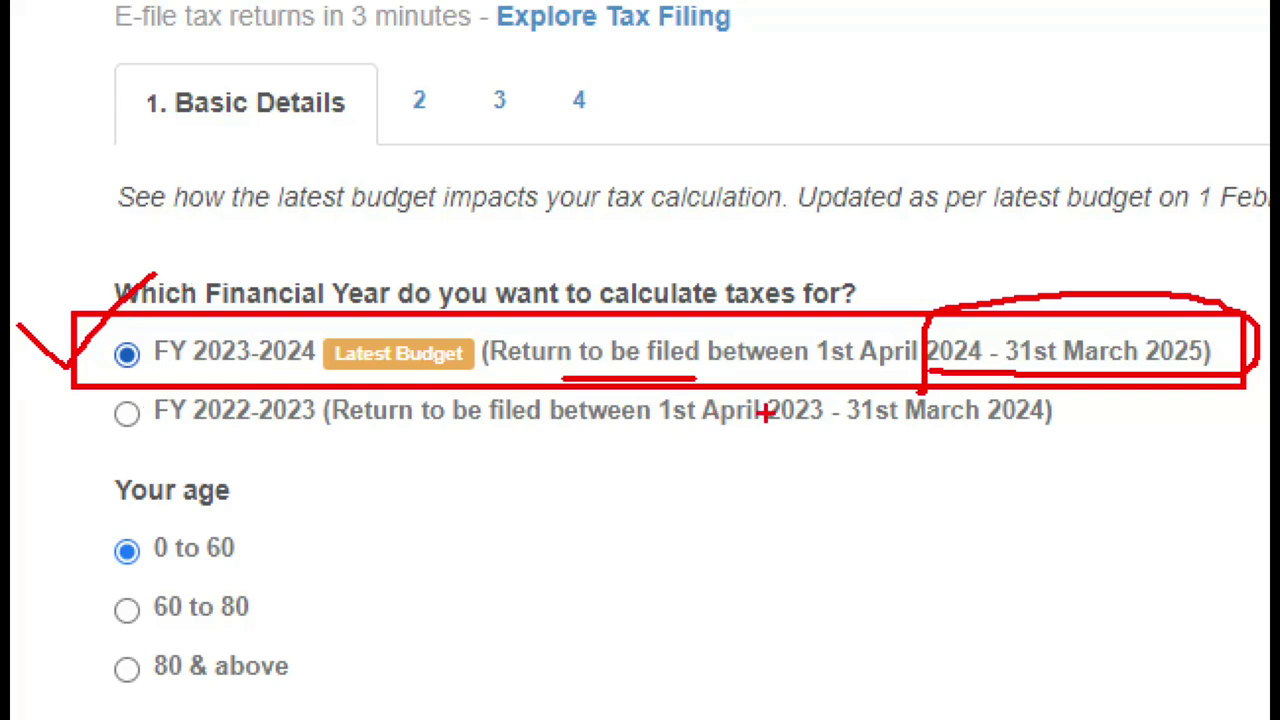
drag(190, 437, 621, 453)
key(Escape)
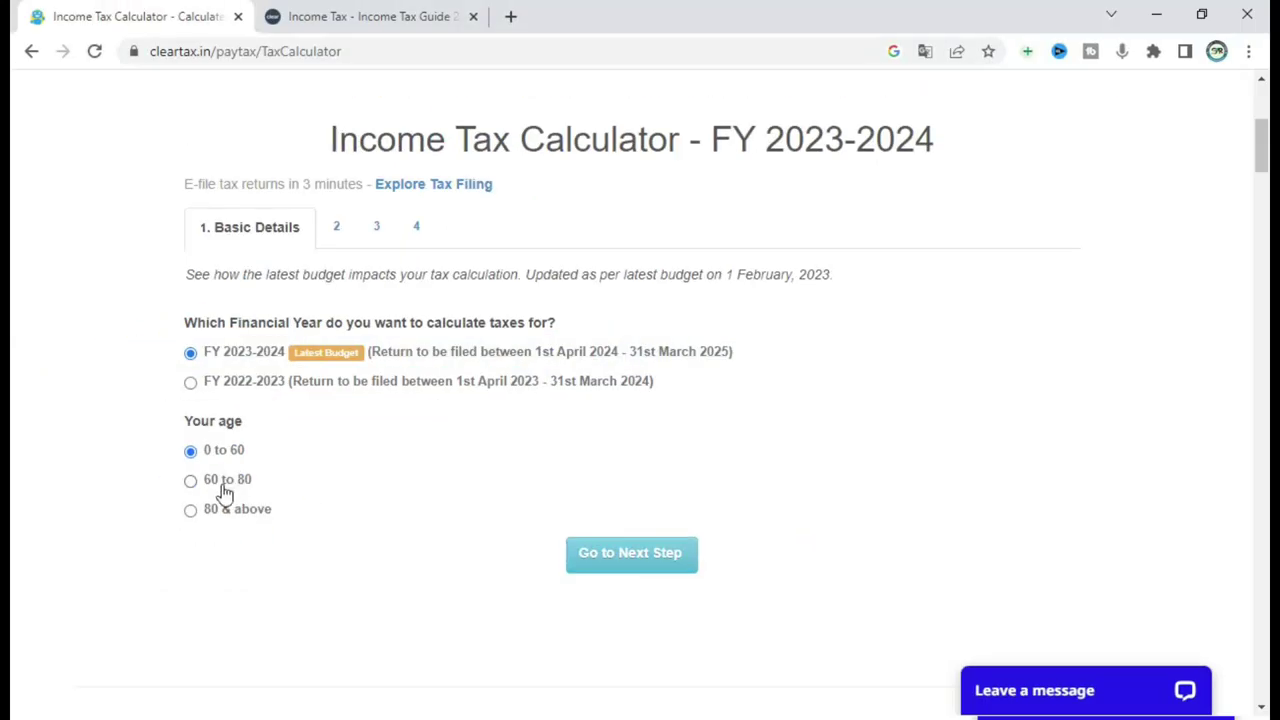
Step: Mark up the age group options, keep FY 2023-2024 and 0 to 60 selected, and continue to the income details
key(ctrl+1)
mouse_move(166, 402)
mouse_down()
mouse_move(248, 546)
mouse_move(296, 546)
mouse_up()
drag(286, 403, 388, 410)
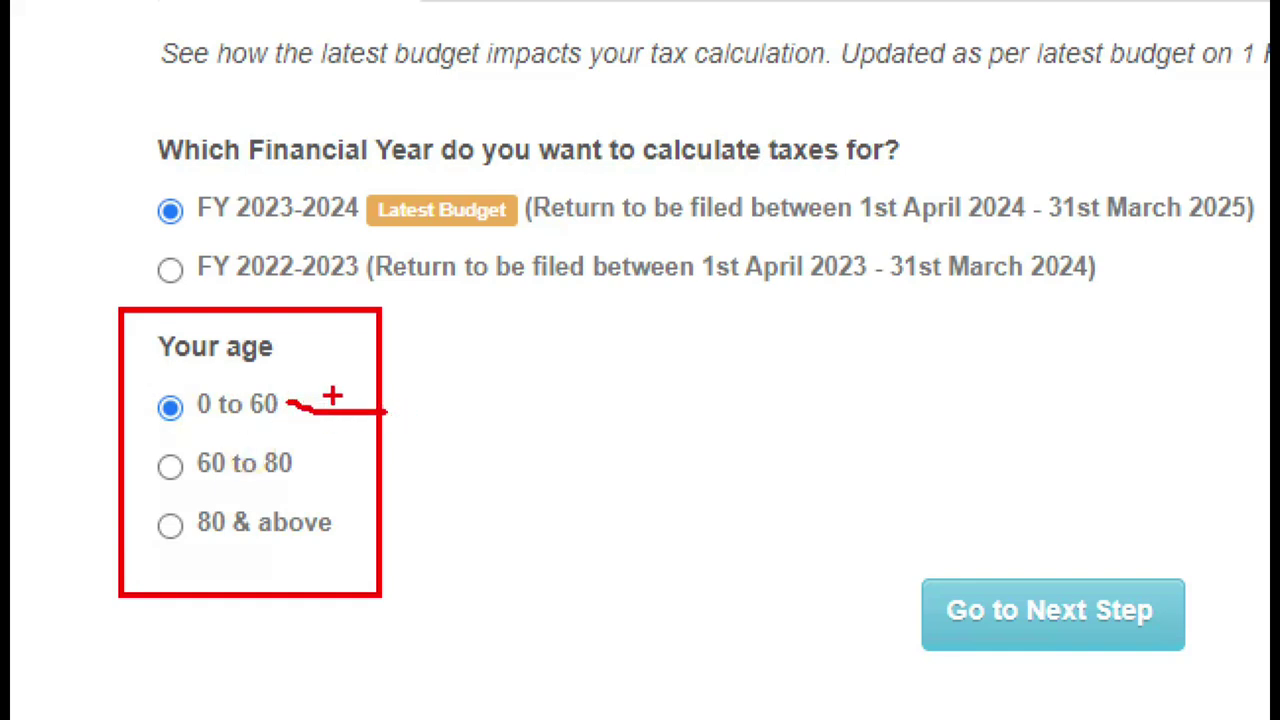
drag(194, 484, 327, 484)
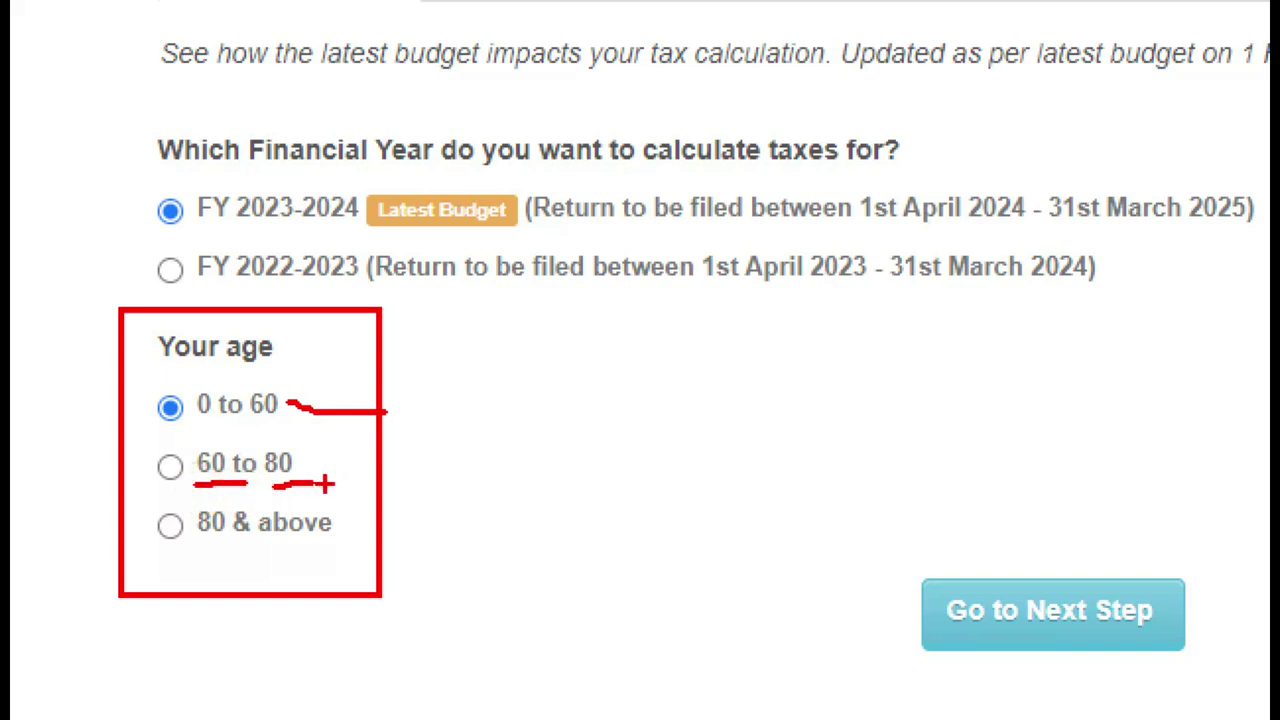
drag(192, 548, 358, 548)
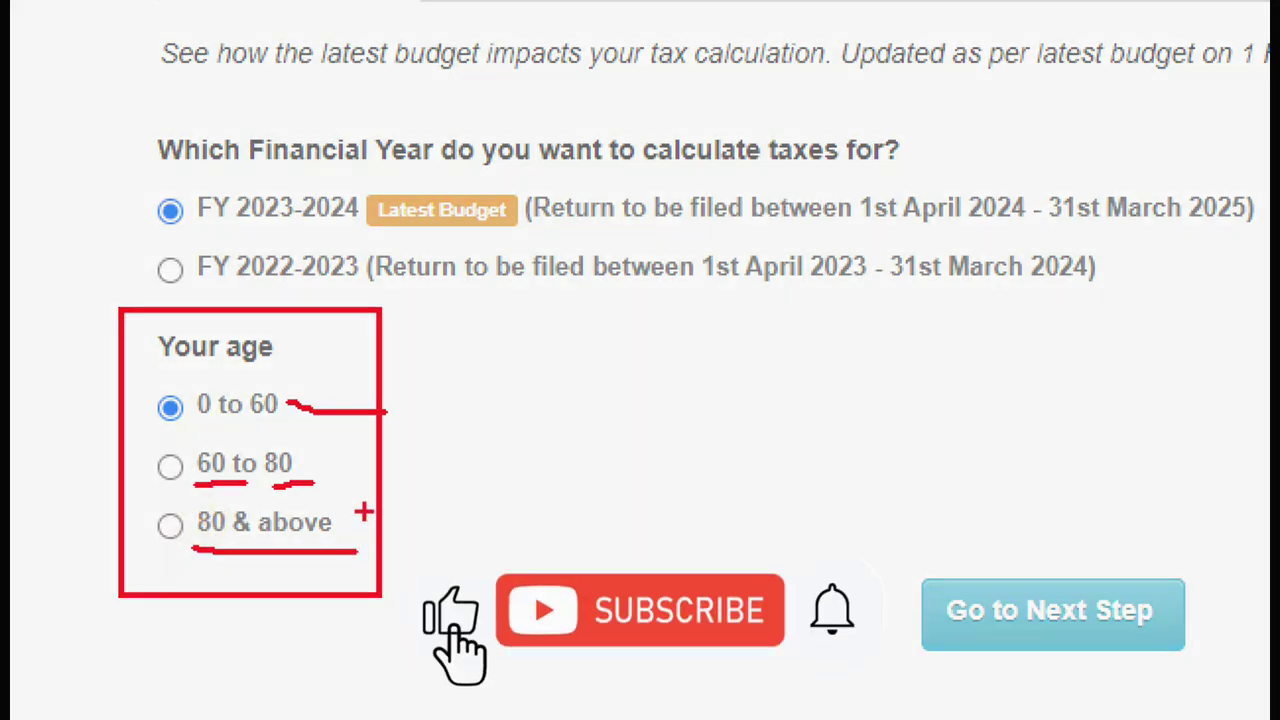
mouse_move(116, 352)
mouse_down()
mouse_move(125, 415)
mouse_move(350, 430)
mouse_move(246, 366)
mouse_move(108, 395)
mouse_up()
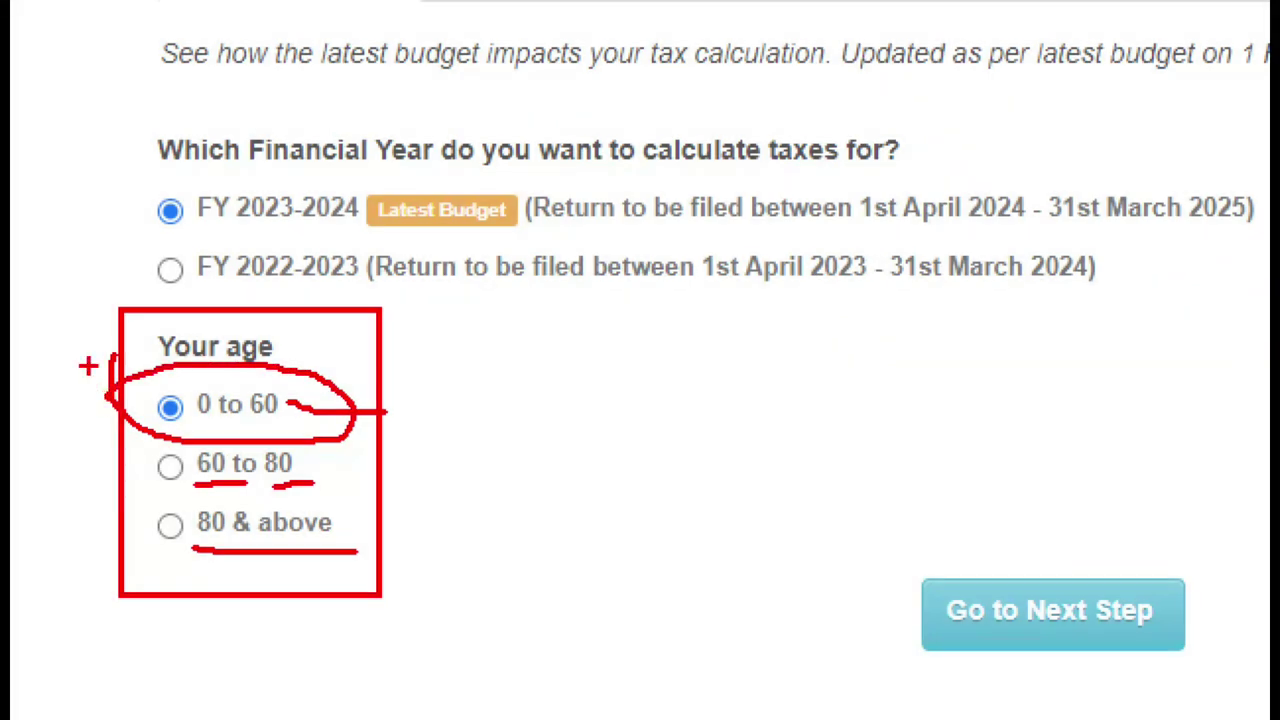
click(640, 563)
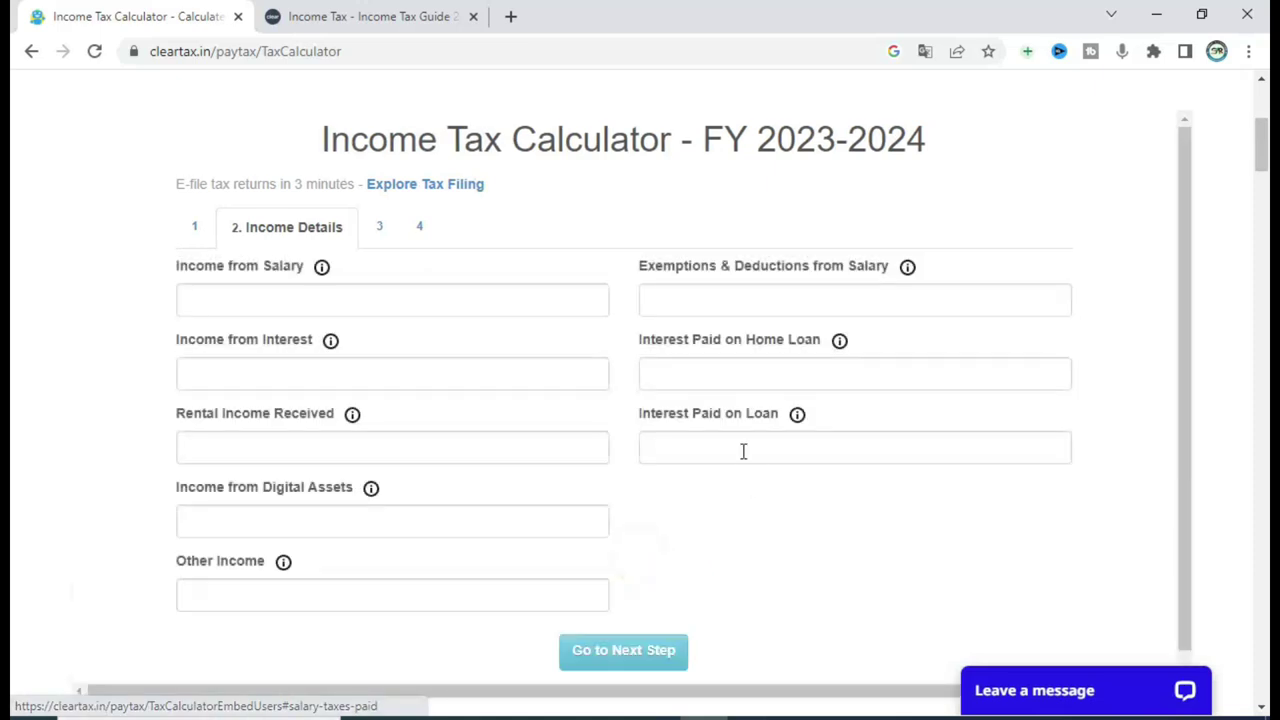
Step: Enter 5,00,000 as Income from Salary and continue to the deductions
click(244, 304)
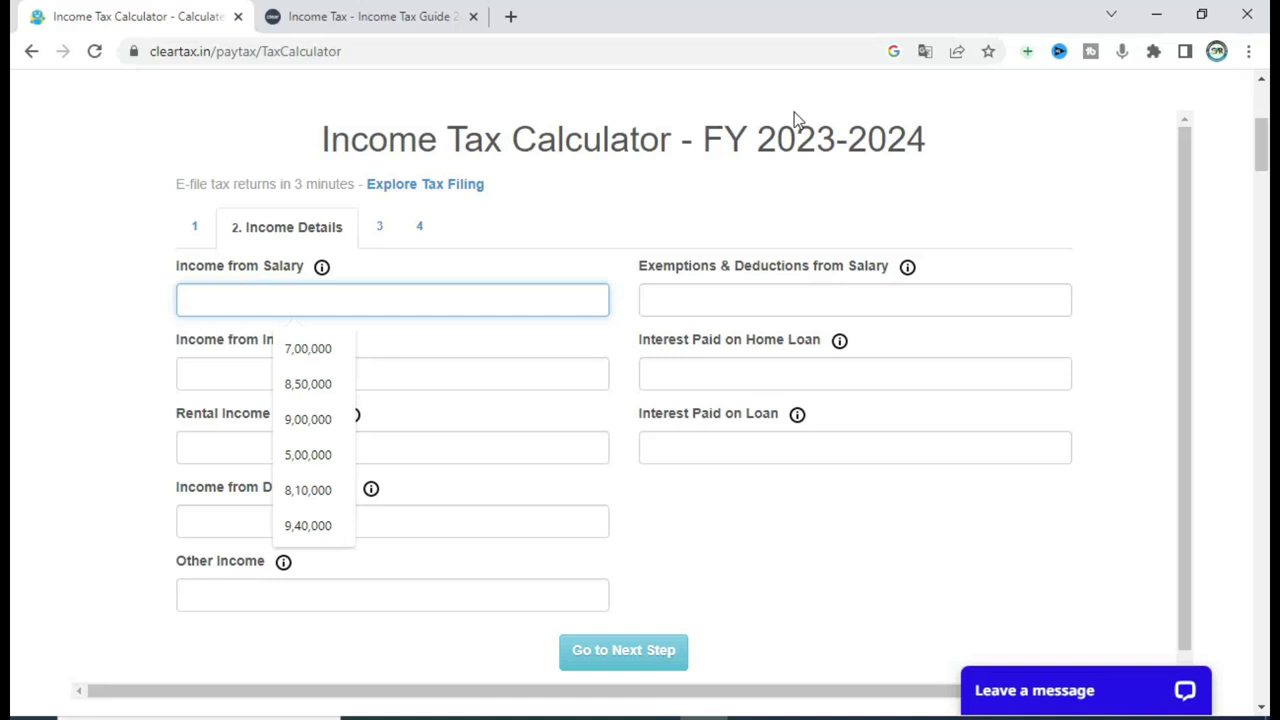
text(5,00,00)
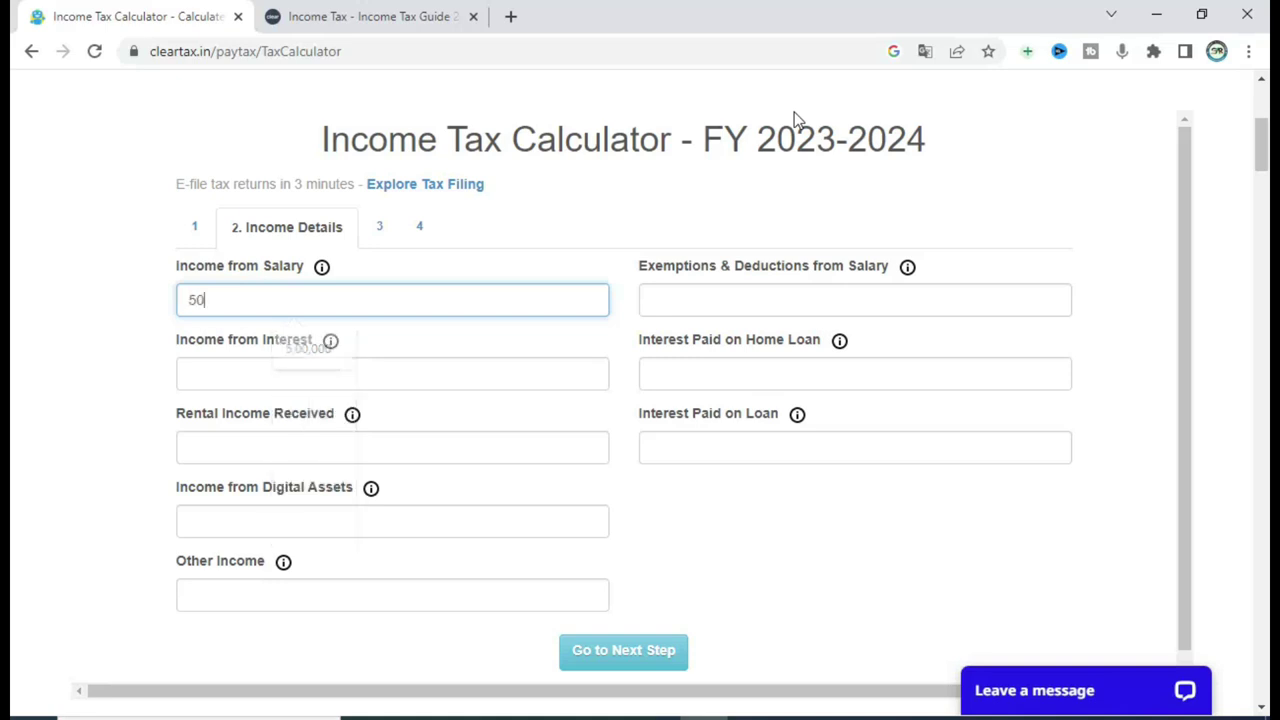
text(0)
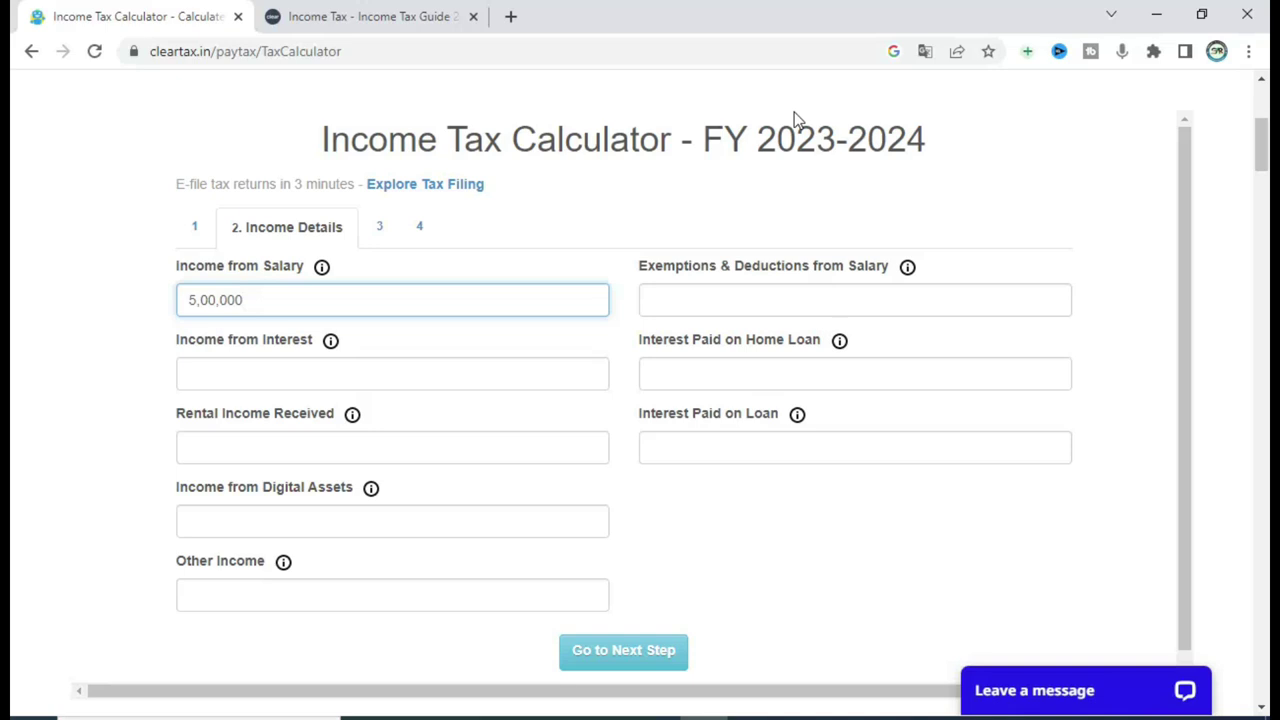
scroll(600, 500, down, 1)
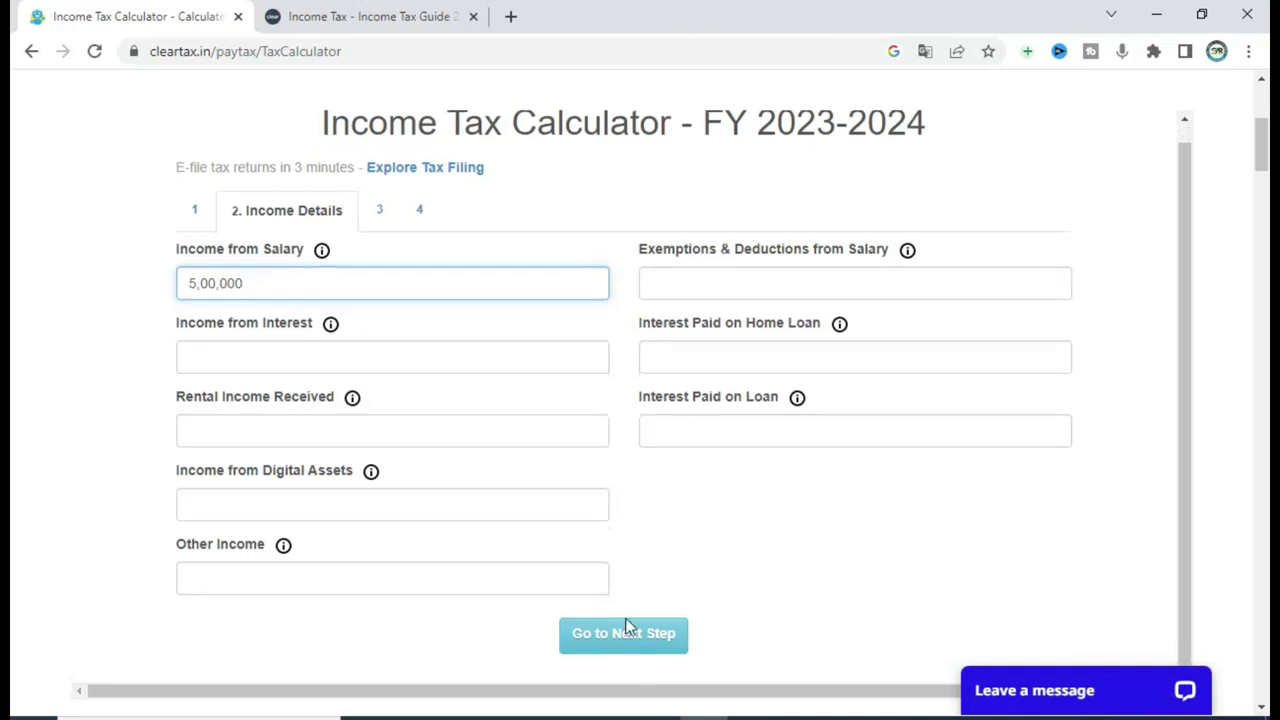
click(624, 640)
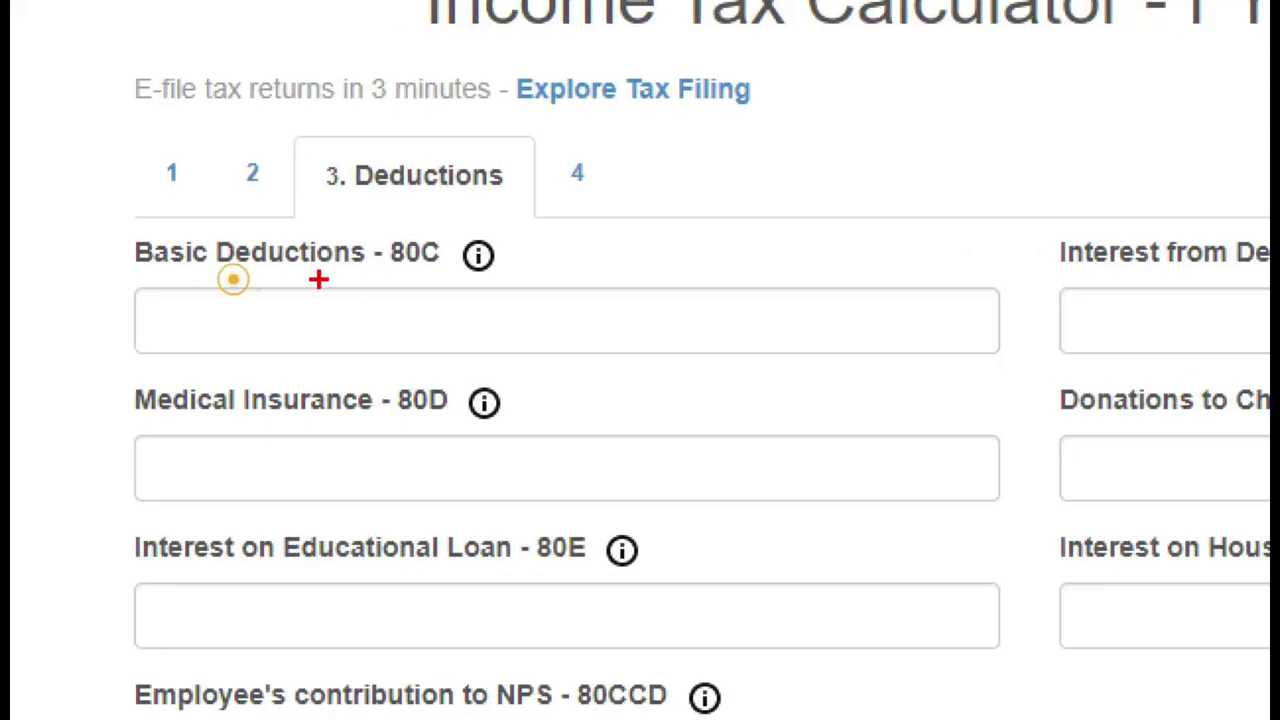
Step: Review the deduction categories such as 80C and 80D, leave all of them blank, and calculate the tax
mouse_move(98, 218)
mouse_down()
mouse_move(571, 286)
mouse_move(560, 288)
mouse_up()
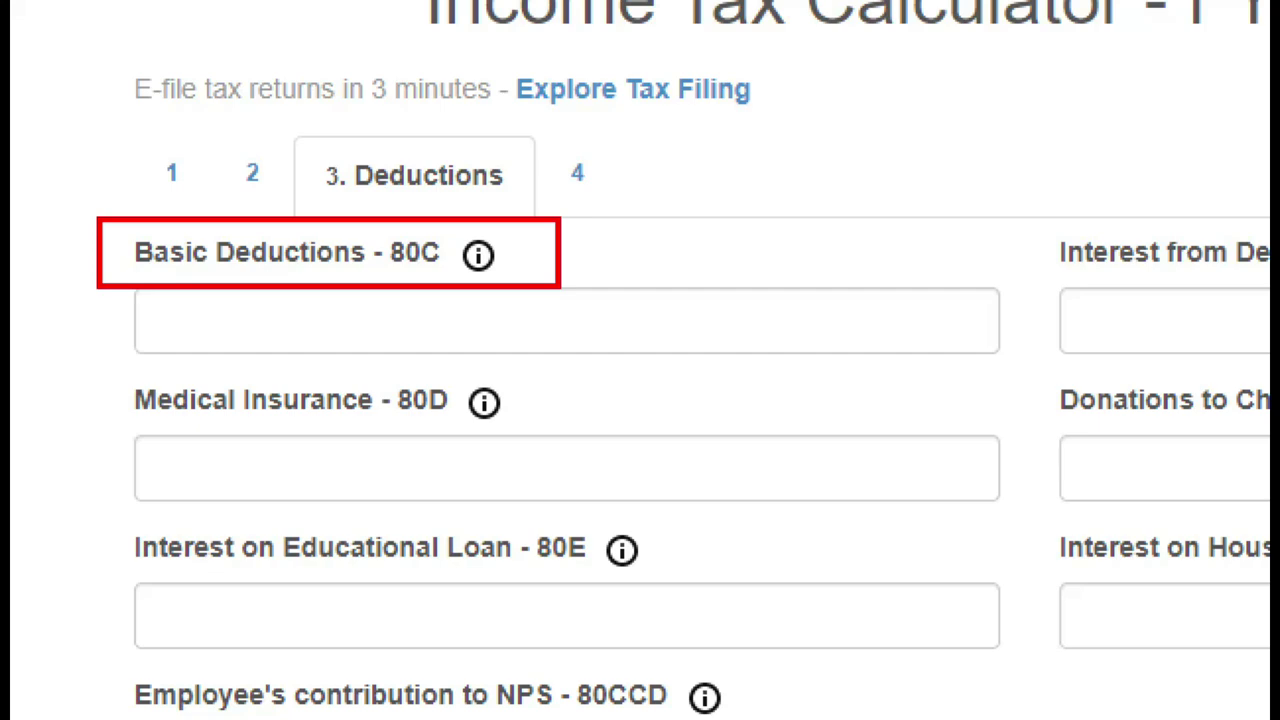
mouse_move(478, 255)
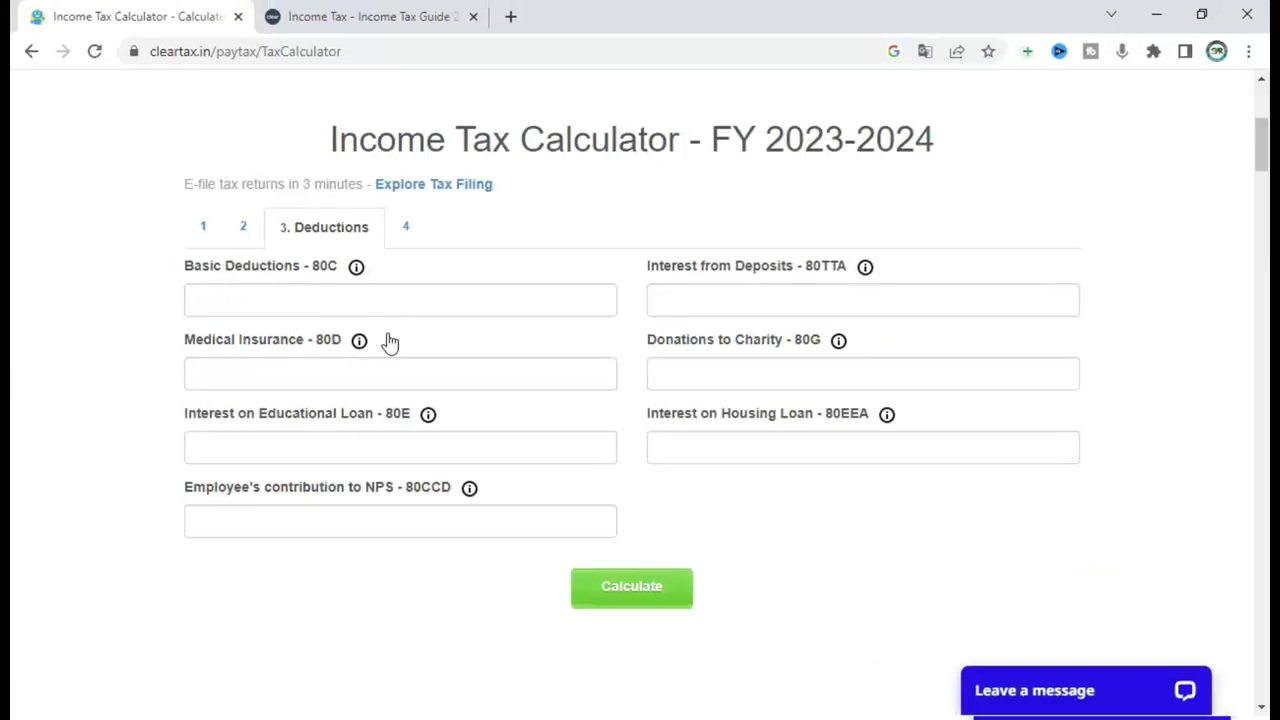
mouse_move(362, 420)
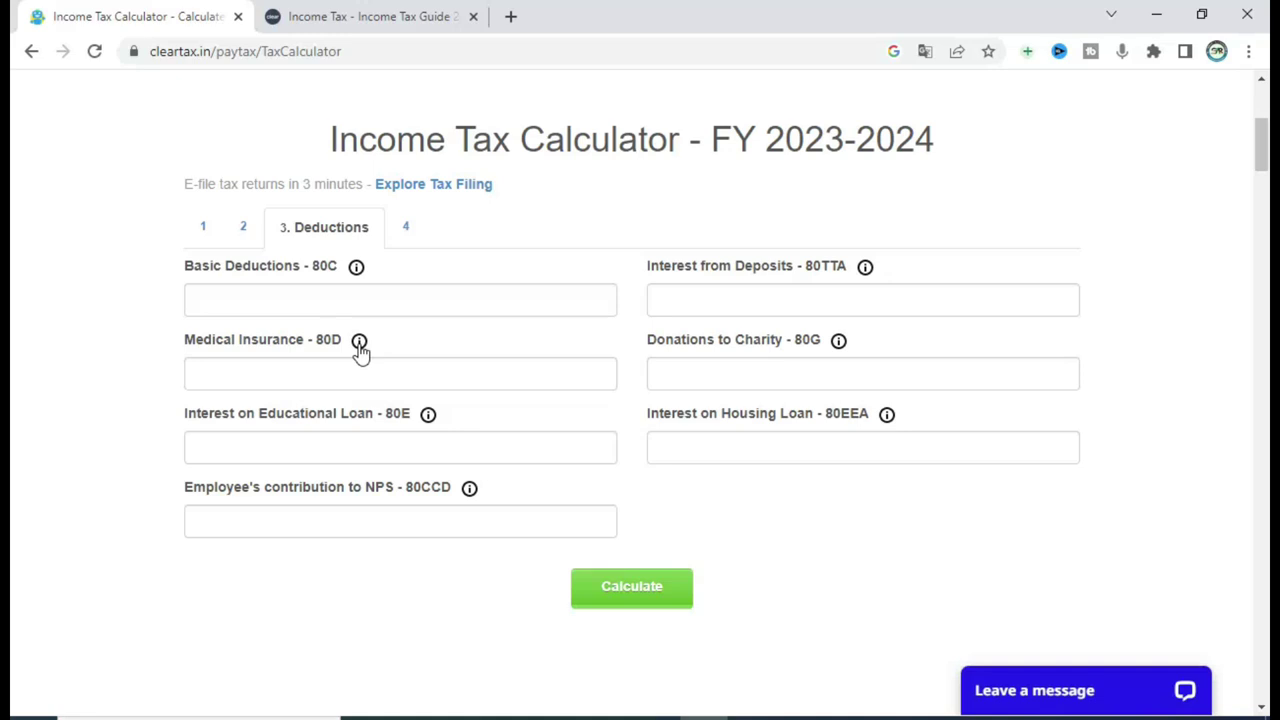
mouse_move(356, 267)
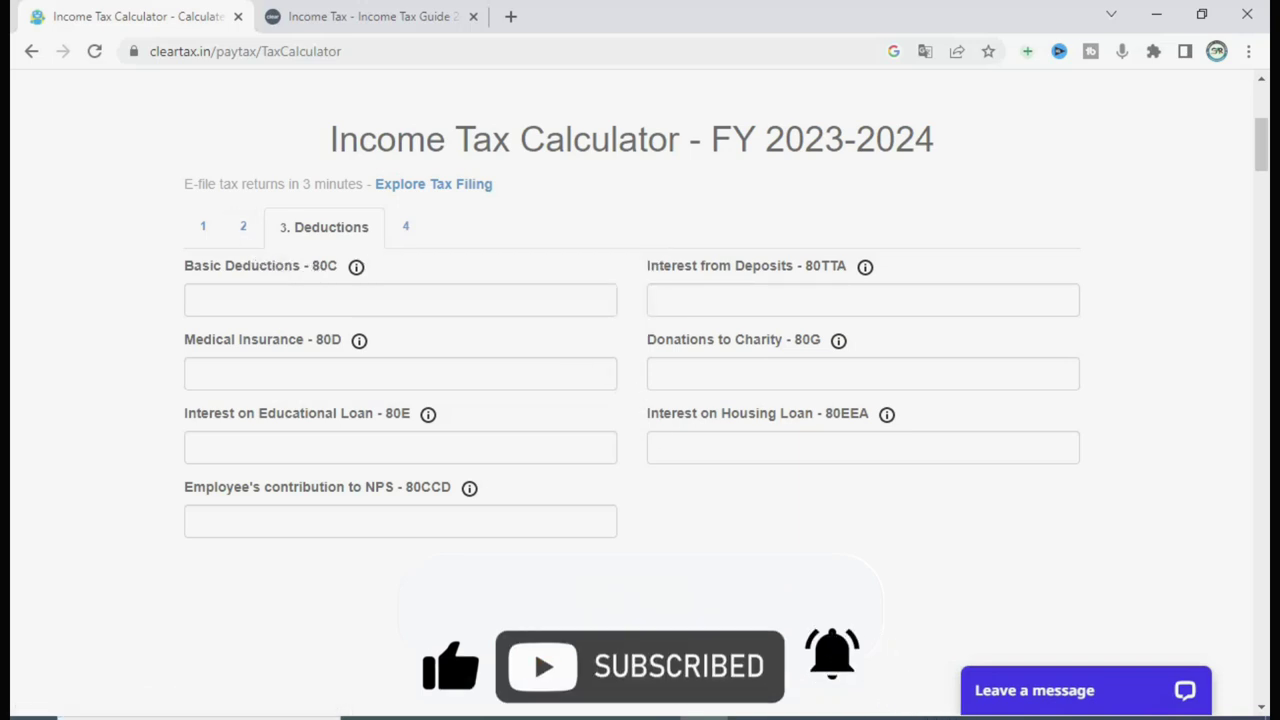
click(631, 590)
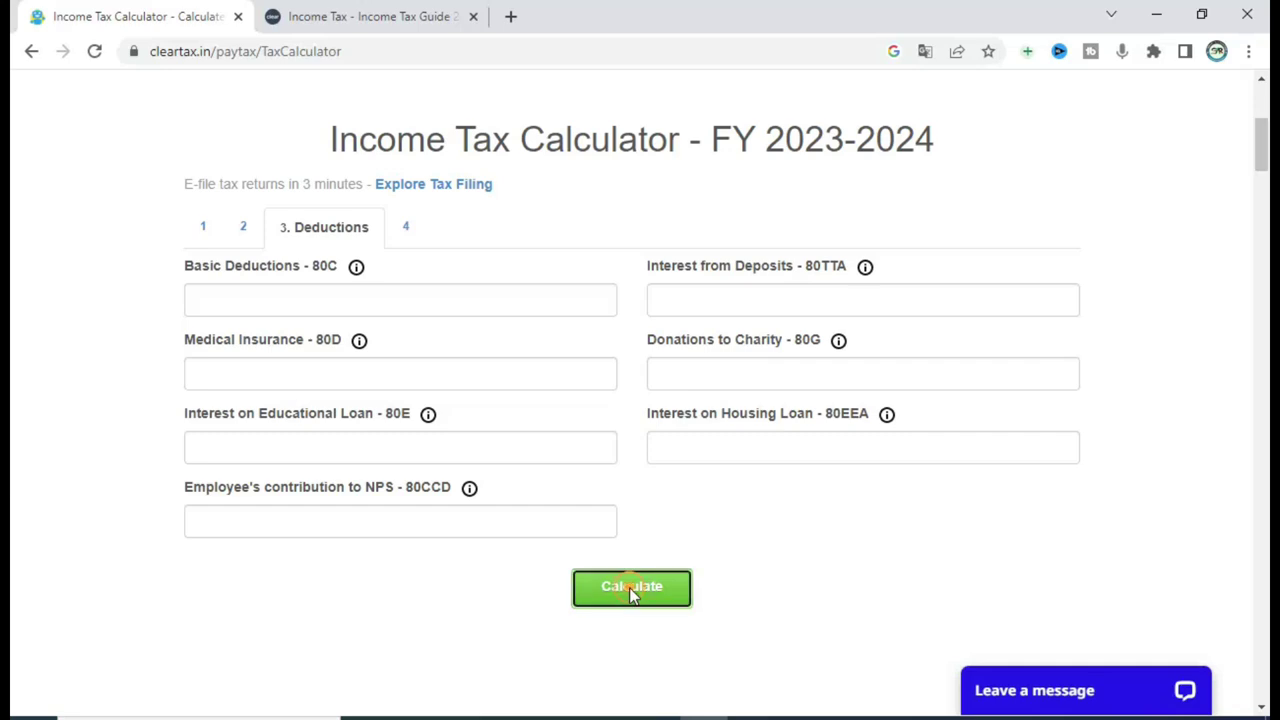
Step: Examine the old regime results, marking the total income, exemptions and deductions, taxable income and tax due
scroll(636, 590, down, 2)
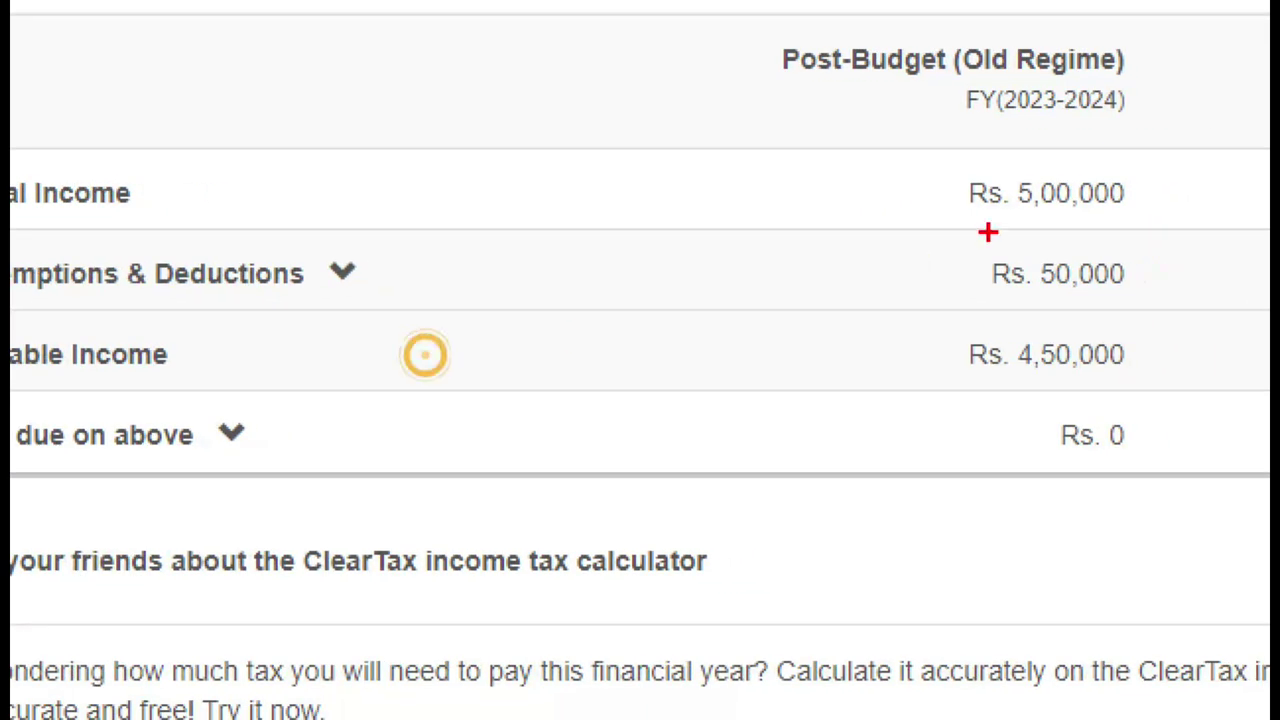
mouse_move(914, 153)
mouse_down()
mouse_move(994, 250)
mouse_move(1192, 240)
mouse_move(1192, 228)
mouse_up()
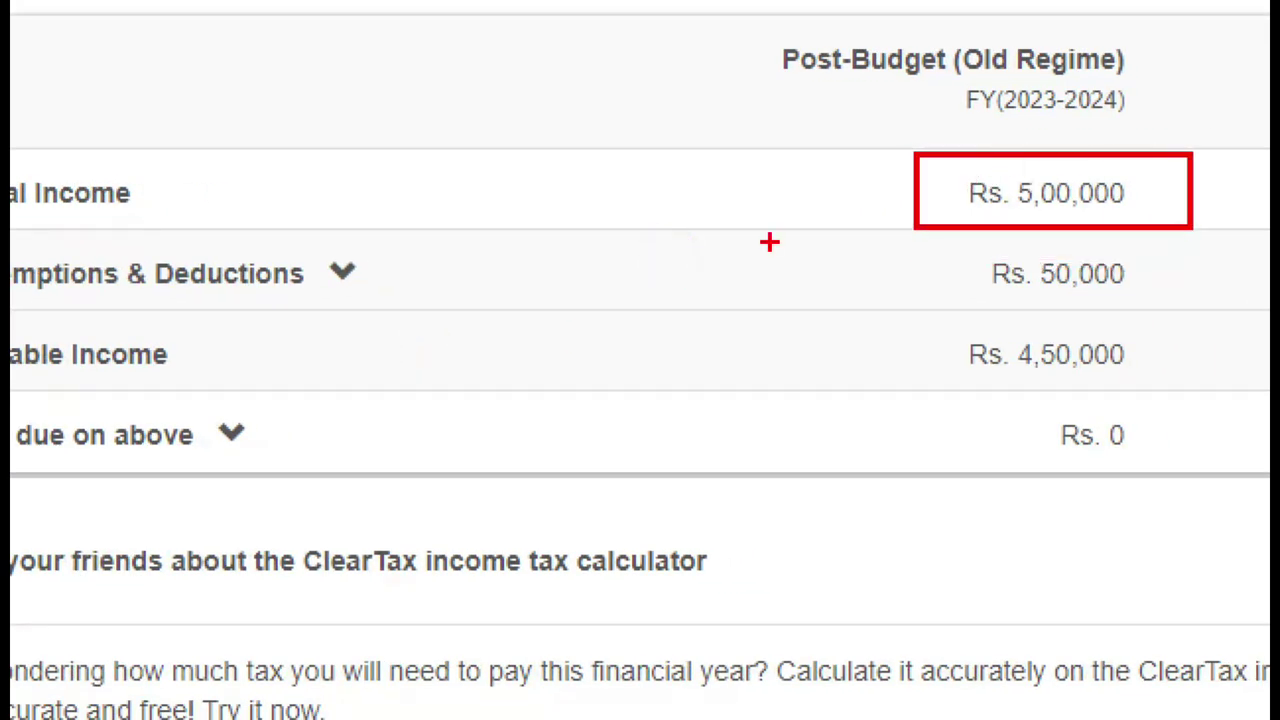
mouse_move(946, 231)
mouse_down()
mouse_move(1103, 309)
mouse_move(1178, 310)
mouse_up()
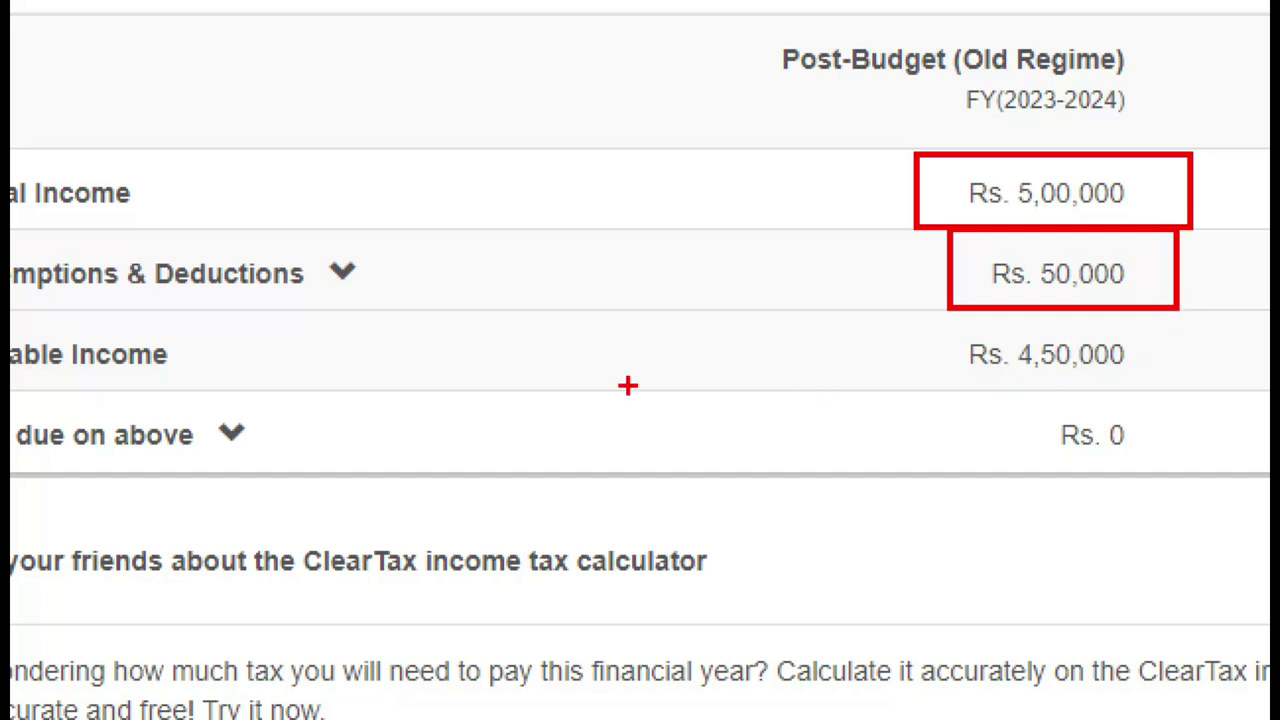
mouse_move(951, 312)
mouse_down()
mouse_move(980, 386)
mouse_move(1202, 396)
mouse_move(1178, 393)
mouse_up()
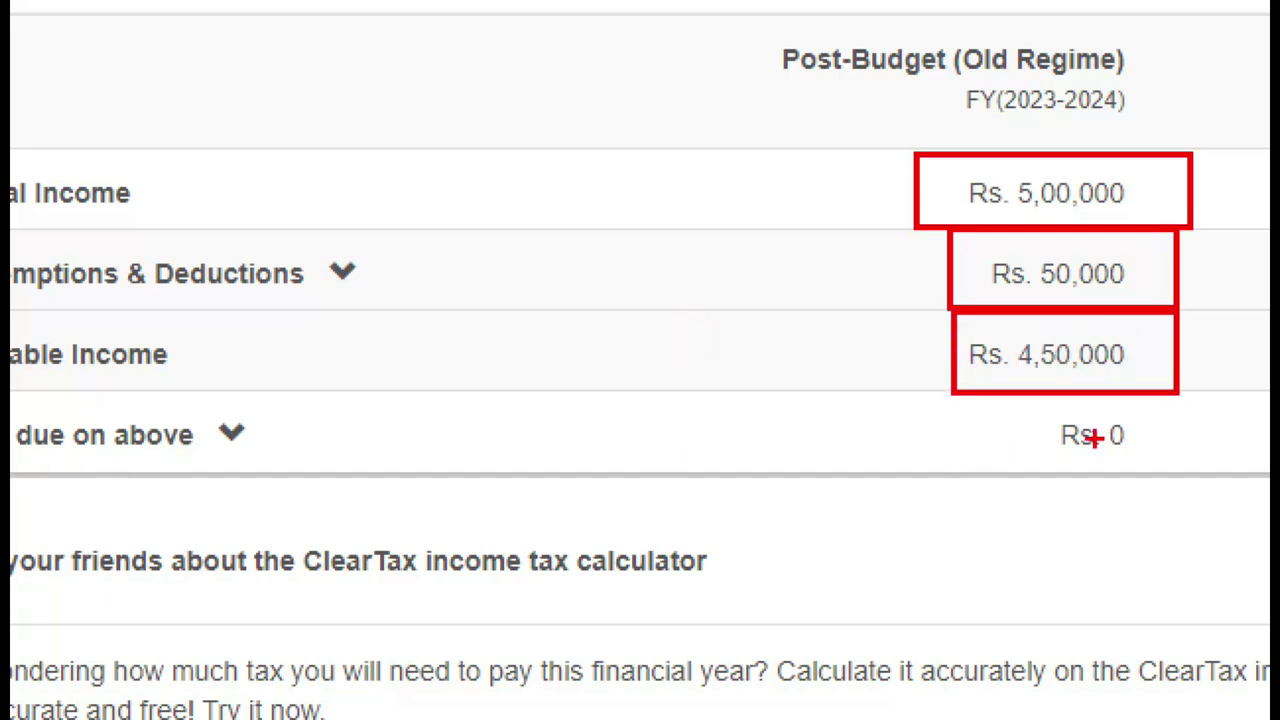
mouse_move(1036, 399)
mouse_down()
mouse_move(1116, 455)
mouse_move(1176, 463)
mouse_up()
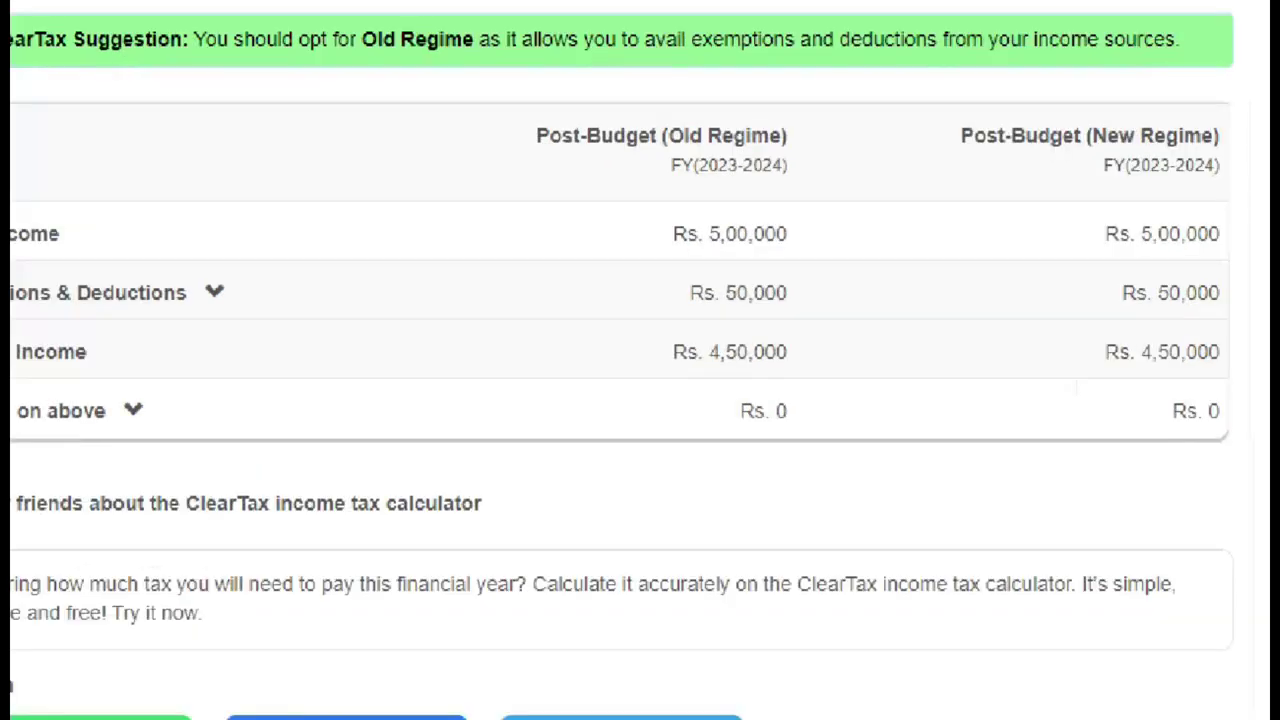
drag(670, 252, 706, 299)
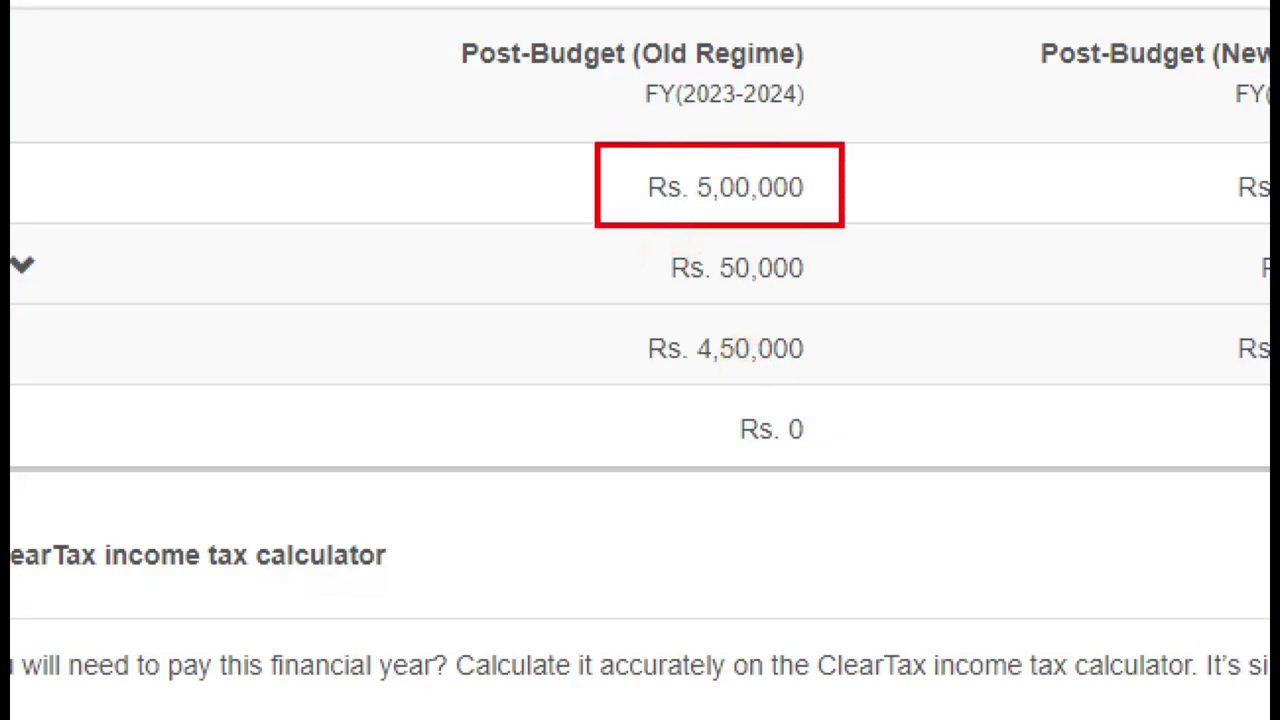
click(726, 373)
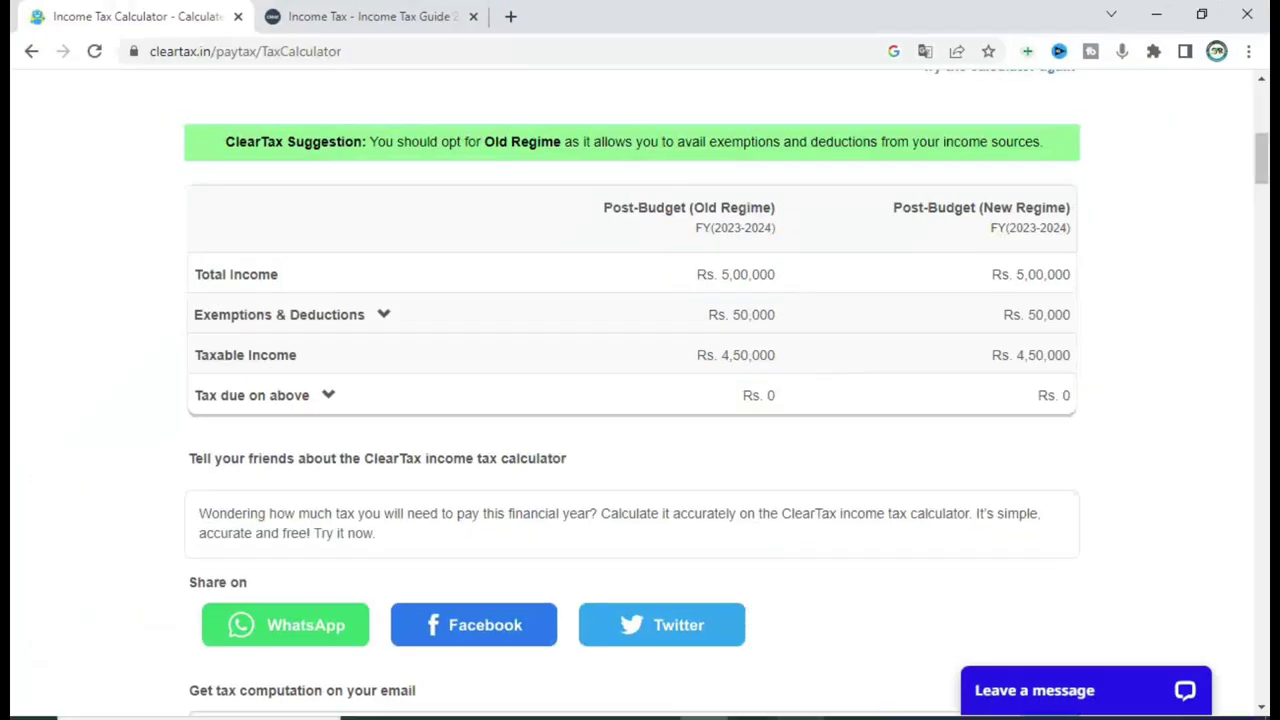
Step: Switch to the Excel workbook and check the tax rate for the Rs 2,50,001 to Rs 5 lakh slab on Sheet2
key(alt+Tab)
click(204, 680)
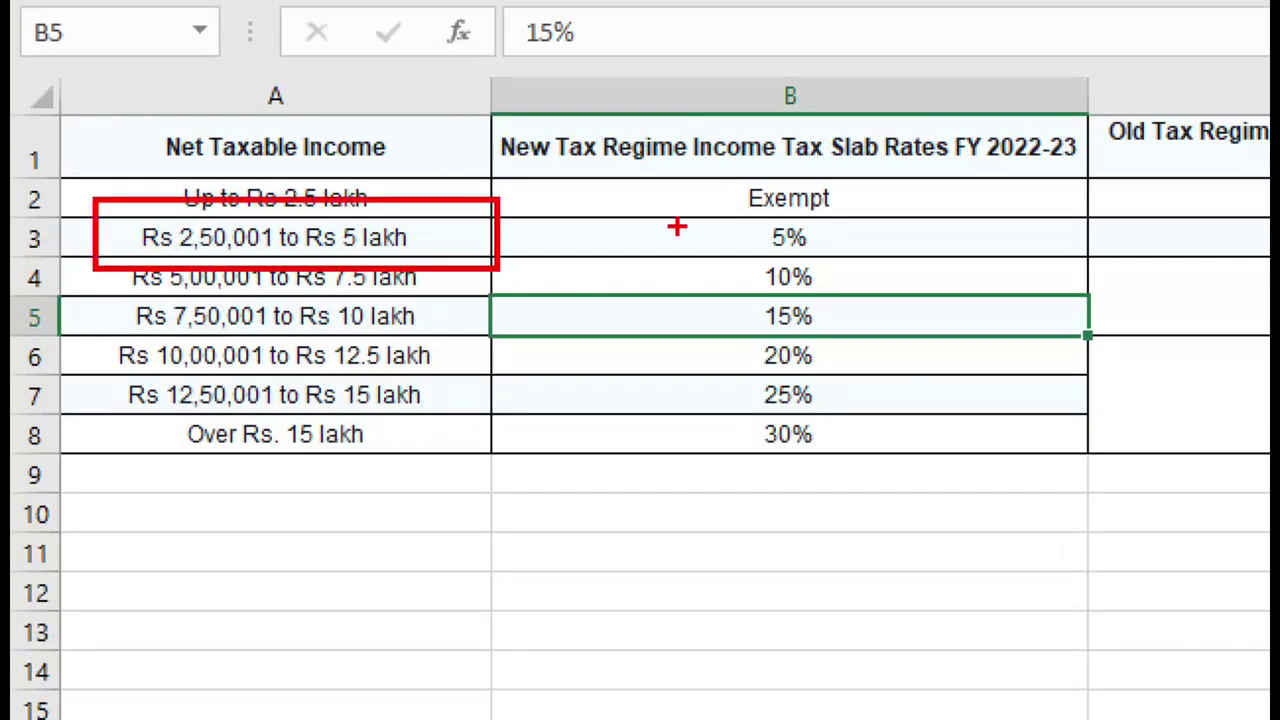
drag(677, 226, 820, 214)
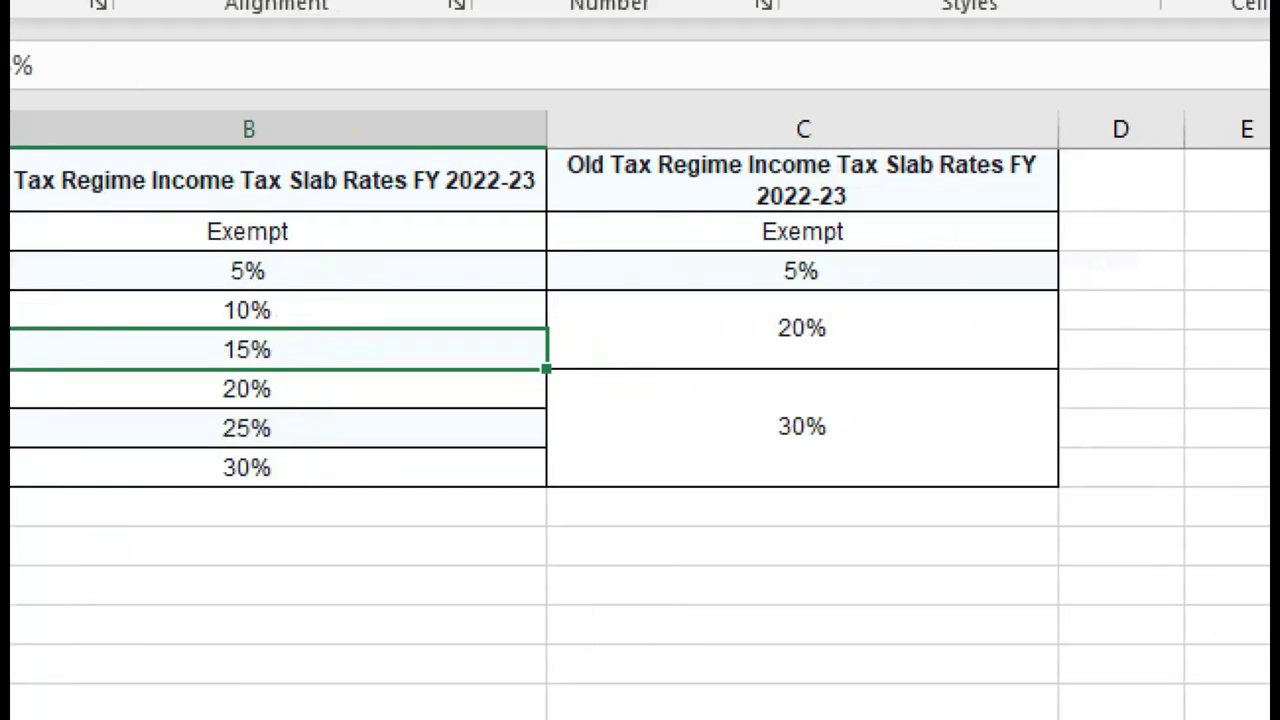
Step: Mark the old regime heading and compare both regimes' tax rates for the Rs 2,50,001 to Rs 5 lakh slab
mouse_move(551, 134)
mouse_down()
mouse_move(549, 217)
mouse_move(1064, 218)
mouse_up()
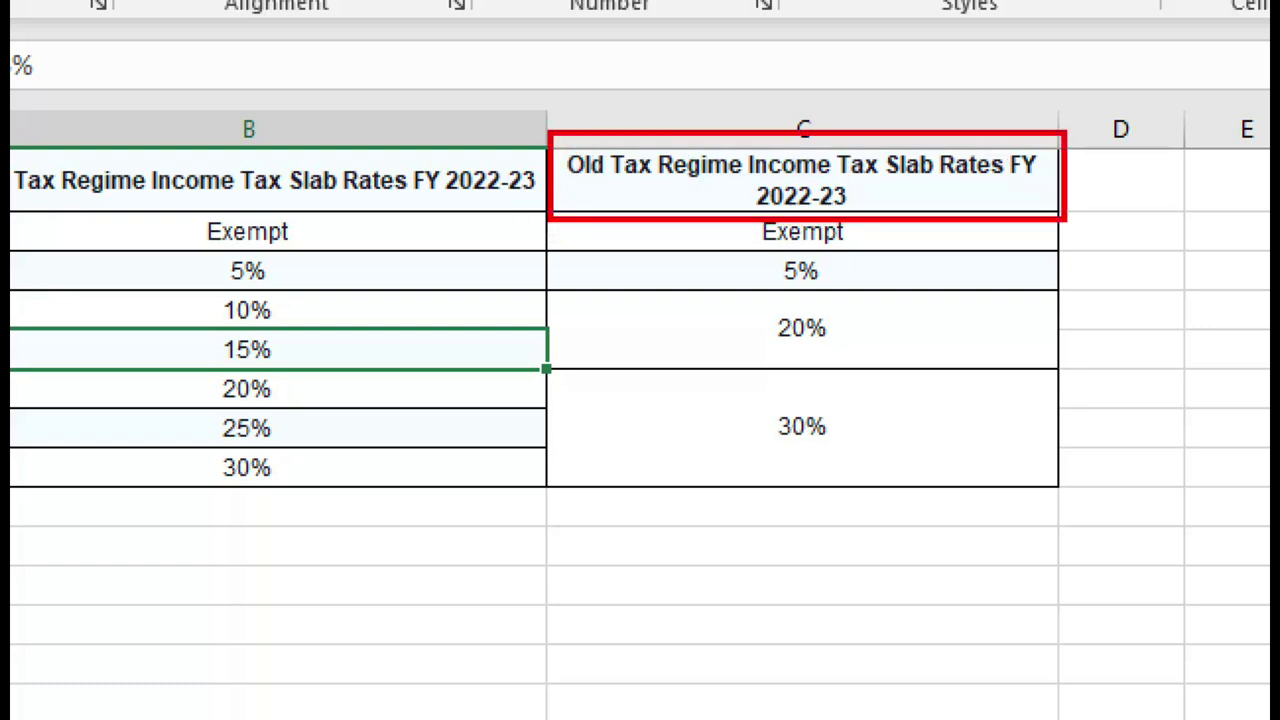
drag(894, 240, 926, 226)
key(Escape)
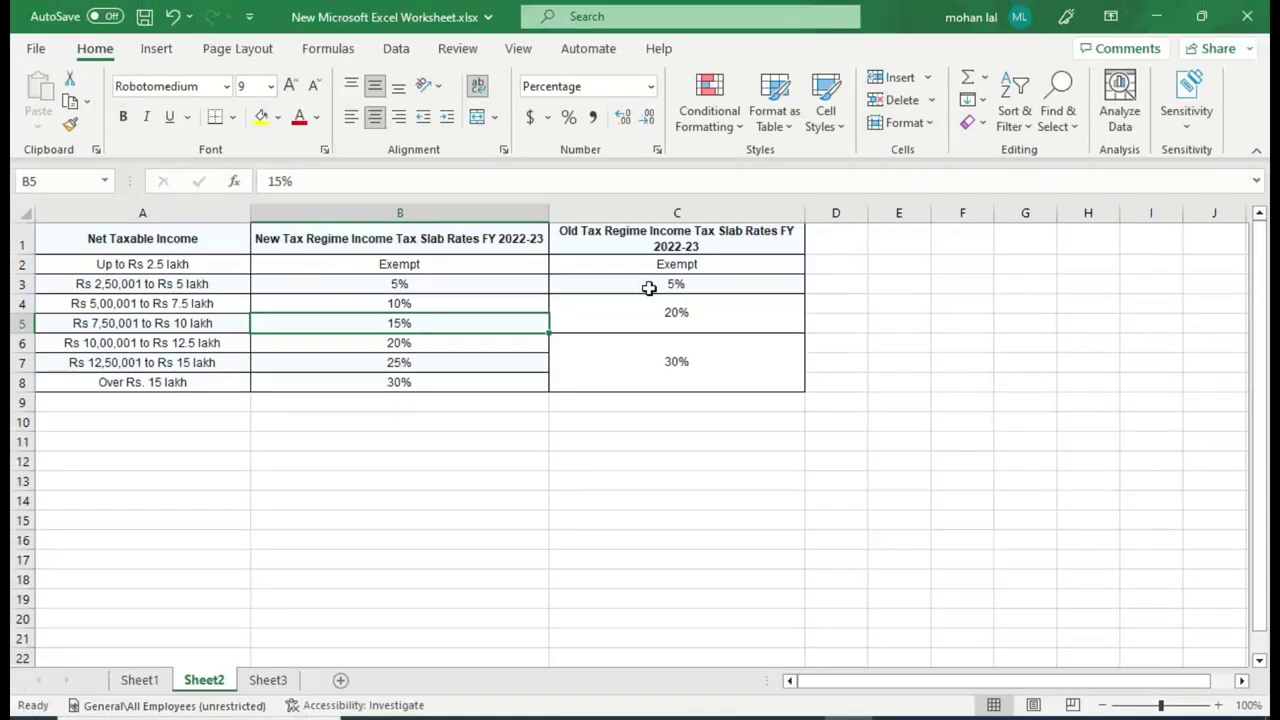
key(ctrl+1)
click(336, 292)
mouse_move(900, 263)
mouse_down()
mouse_move(929, 292)
mouse_move(1005, 255)
mouse_up()
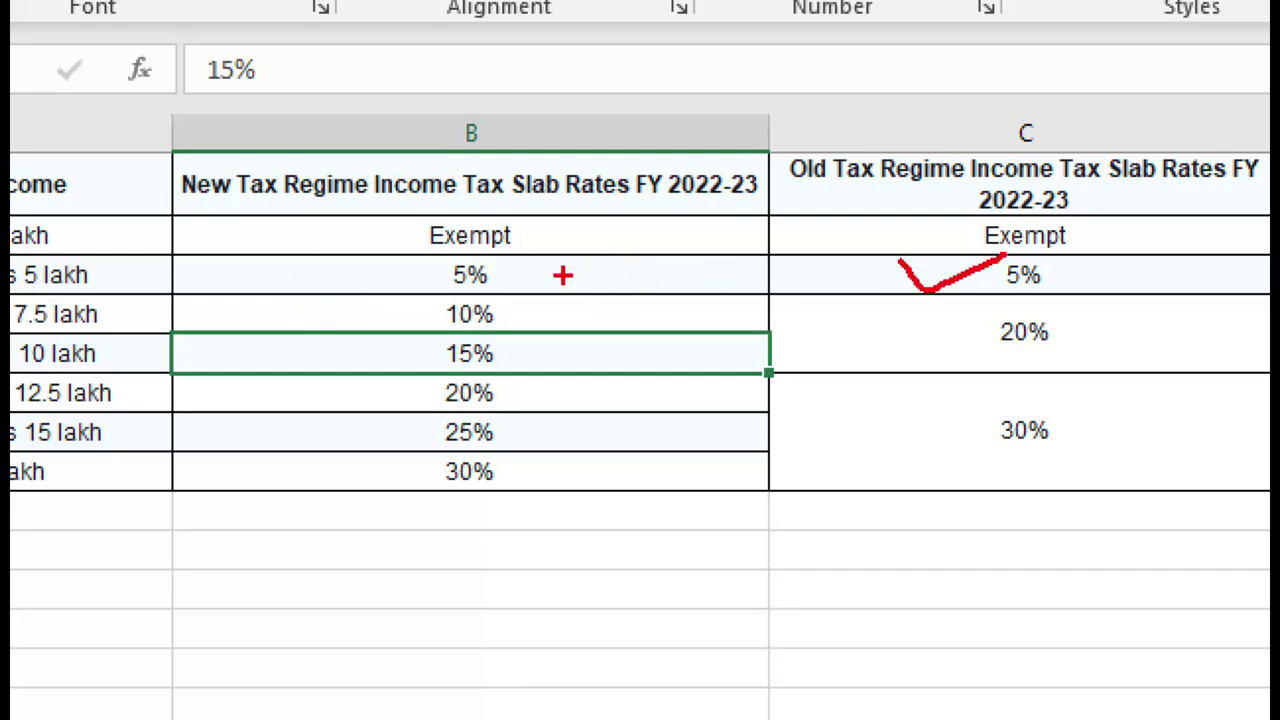
drag(547, 268, 723, 240)
key(Escape)
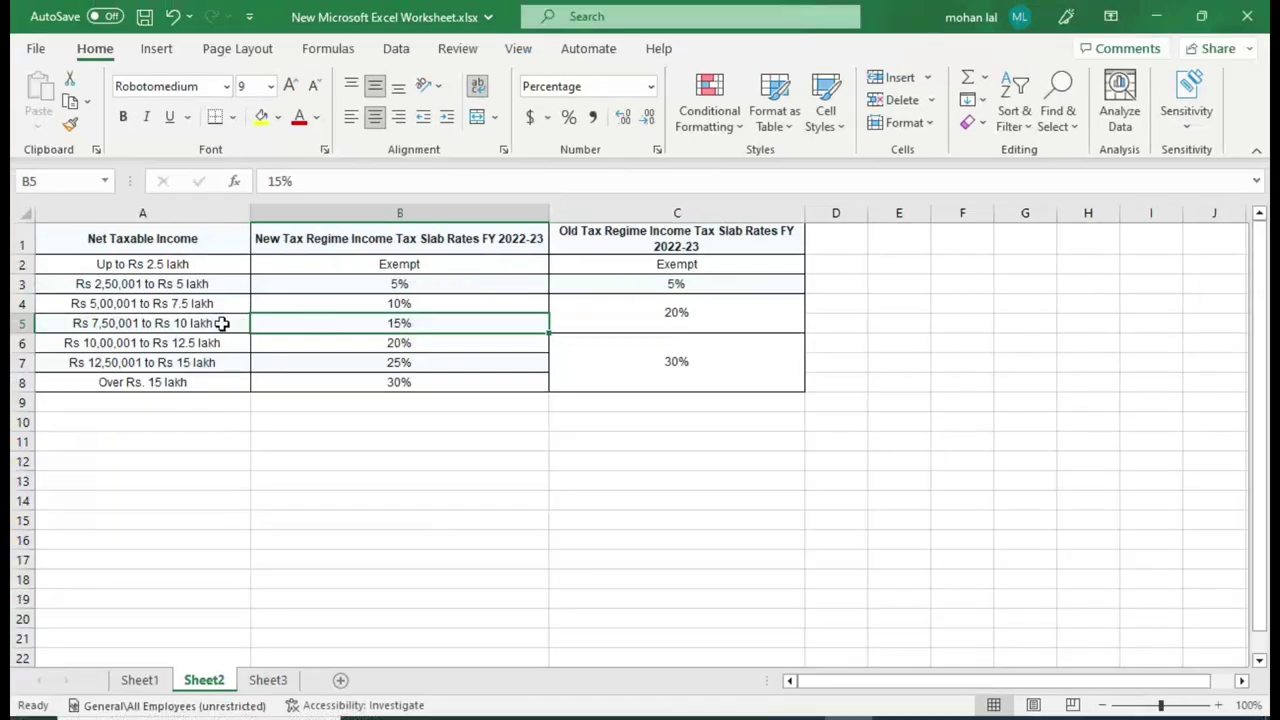
Step: Compare the new and old regime rates for the slabs from Rs 5,00,001 to Rs 10 lakh, marking each rate
key(ctrl+1)
click(151, 321)
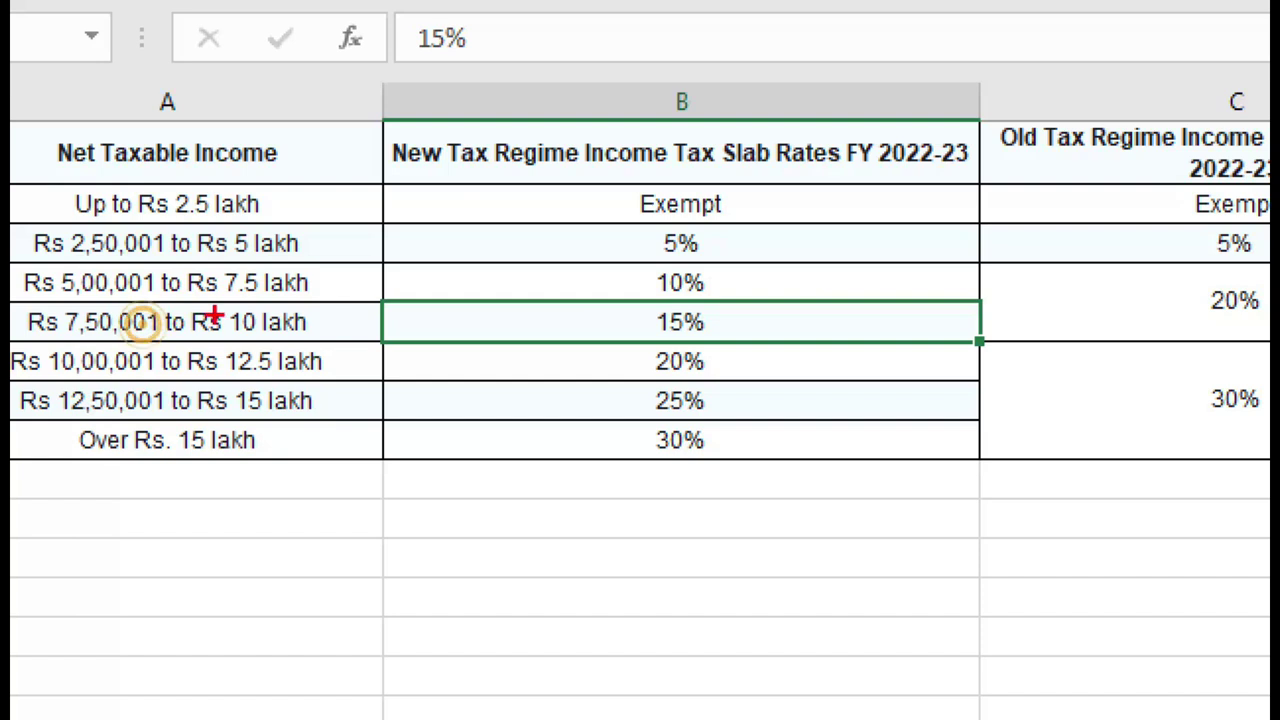
drag(326, 301, 405, 283)
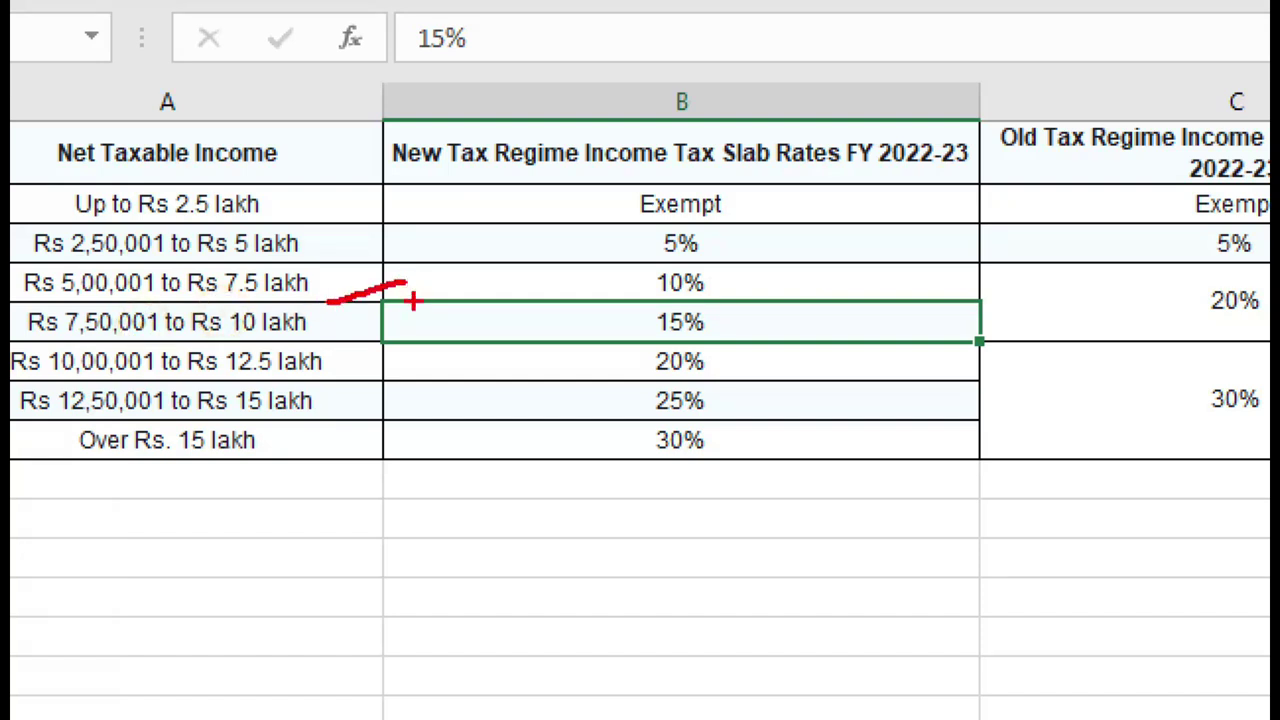
mouse_move(598, 250)
mouse_down()
mouse_move(646, 288)
mouse_move(734, 310)
mouse_up()
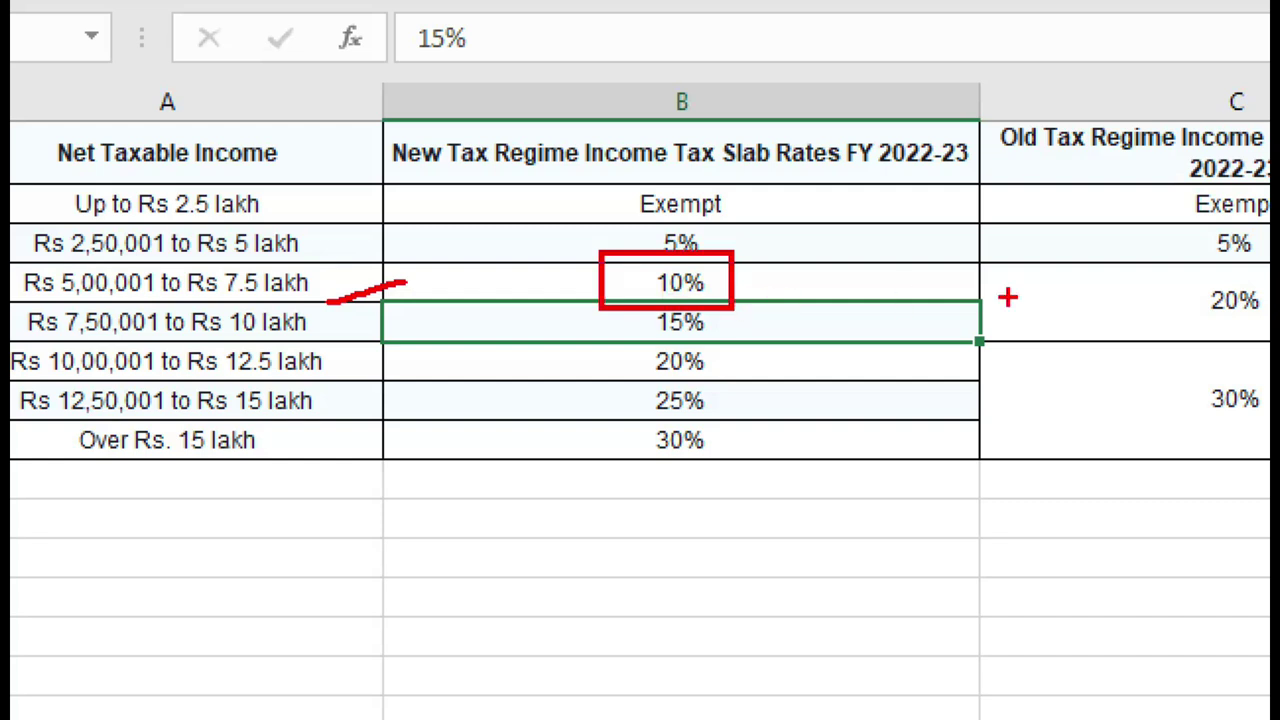
drag(1033, 293, 1192, 250)
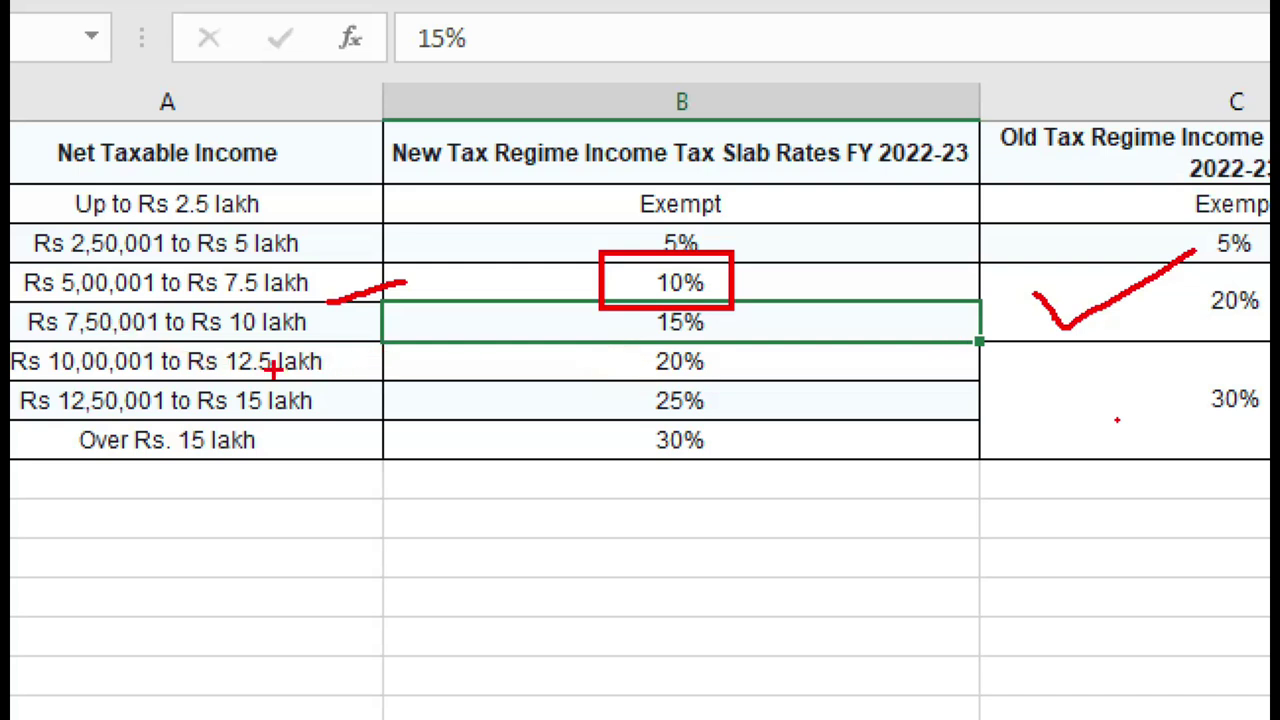
click(304, 366)
mouse_move(482, 323)
mouse_down()
mouse_move(514, 337)
mouse_move(632, 312)
mouse_up()
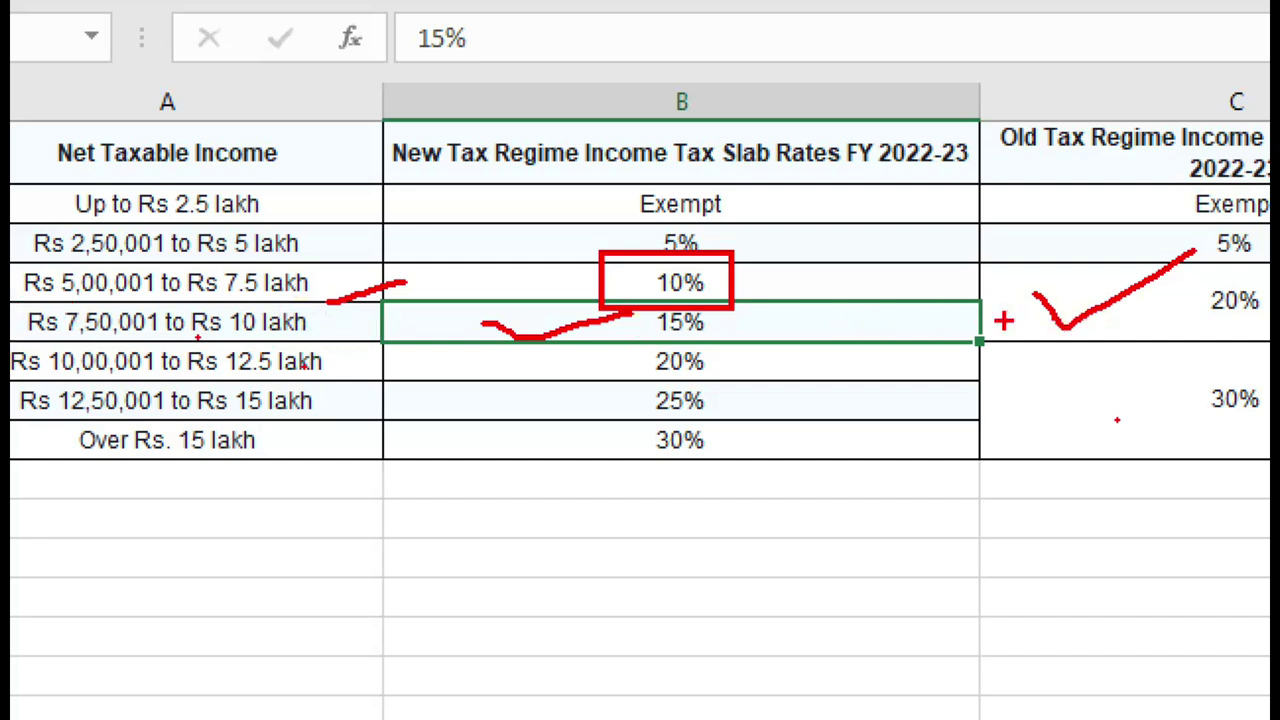
drag(1060, 291, 1205, 257)
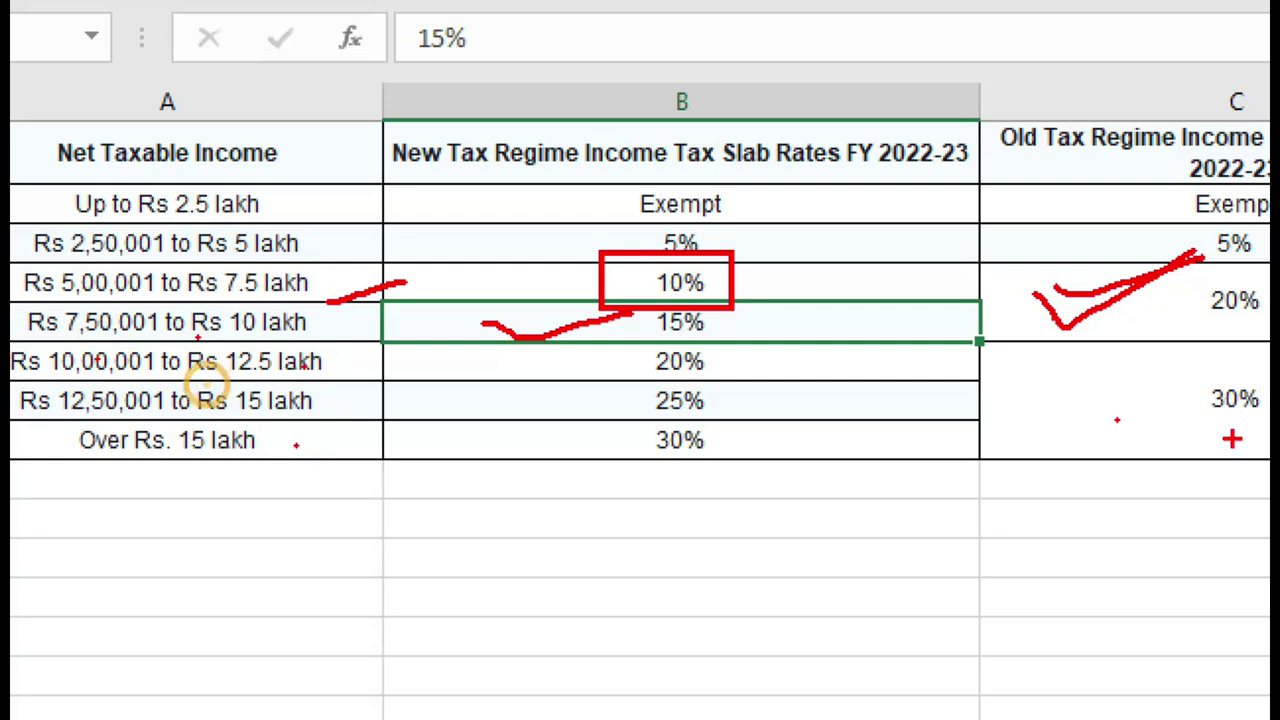
Step: Mark the old regime rate and the three new regime rates for the slabs above Rs 10 lakh
drag(1066, 392, 1168, 366)
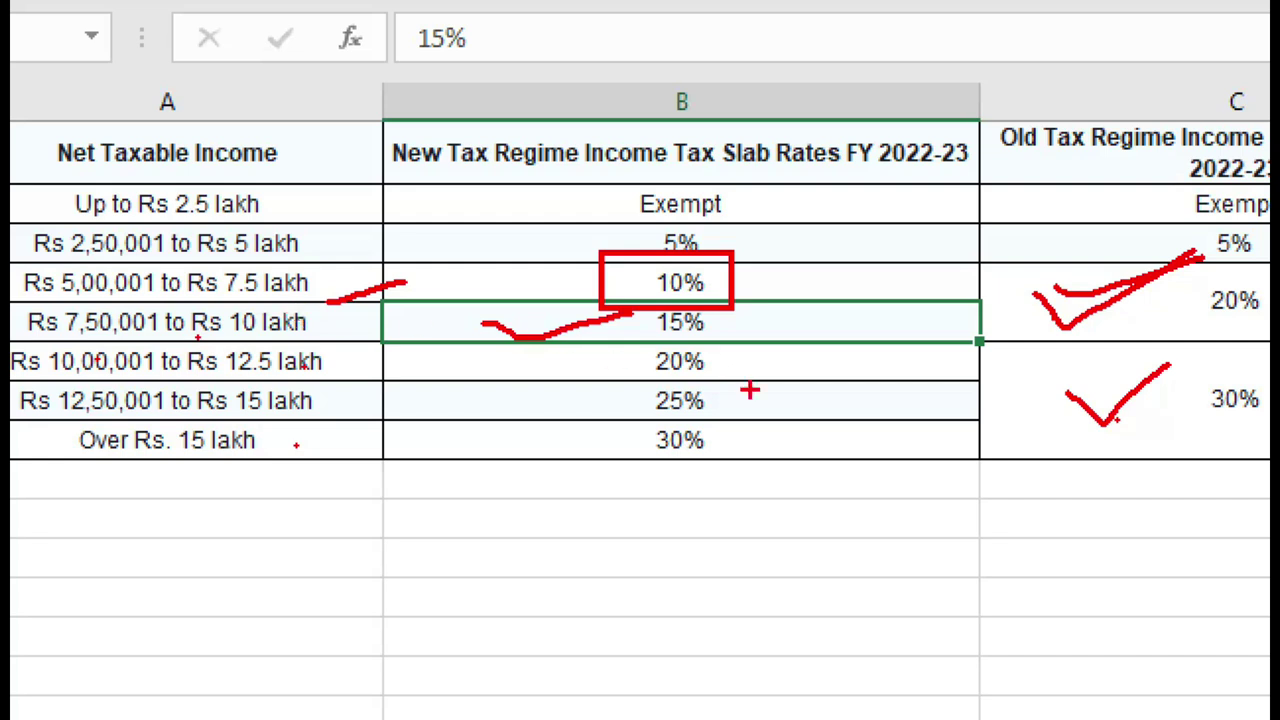
click(798, 316)
drag(757, 365, 835, 322)
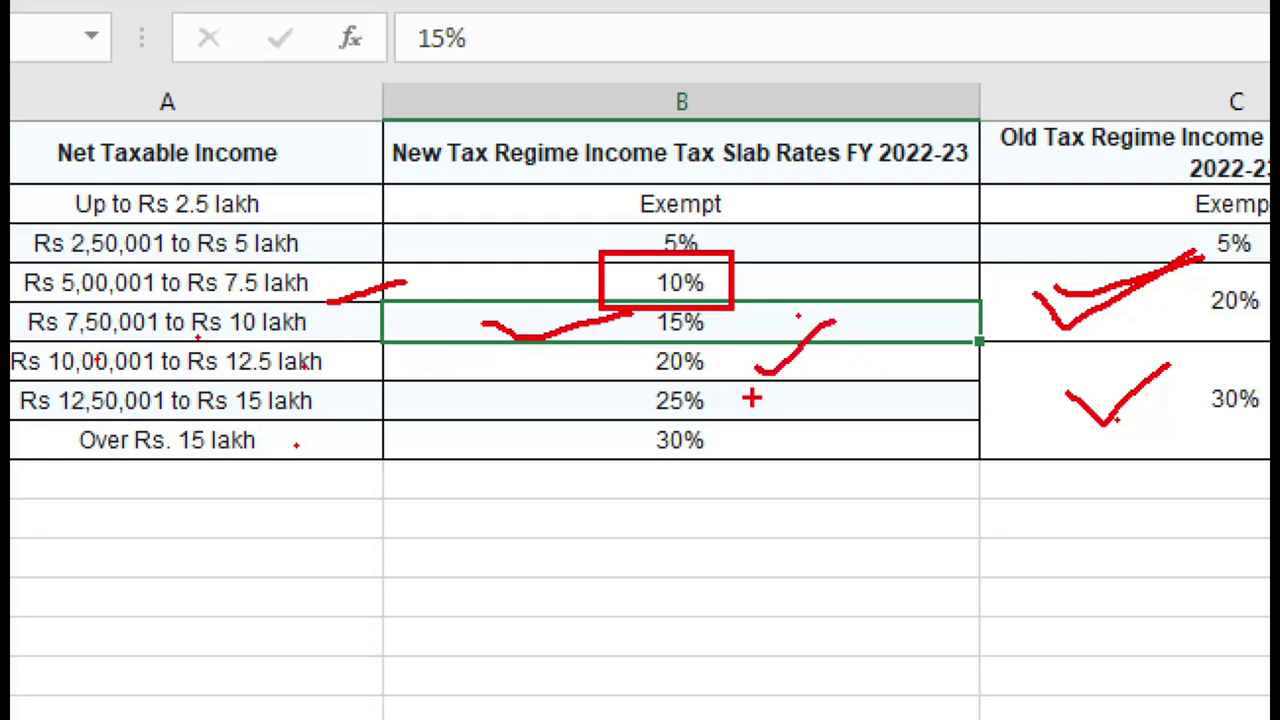
drag(752, 398, 878, 370)
mouse_move(776, 440)
mouse_down()
mouse_move(806, 452)
mouse_move(898, 396)
mouse_up()
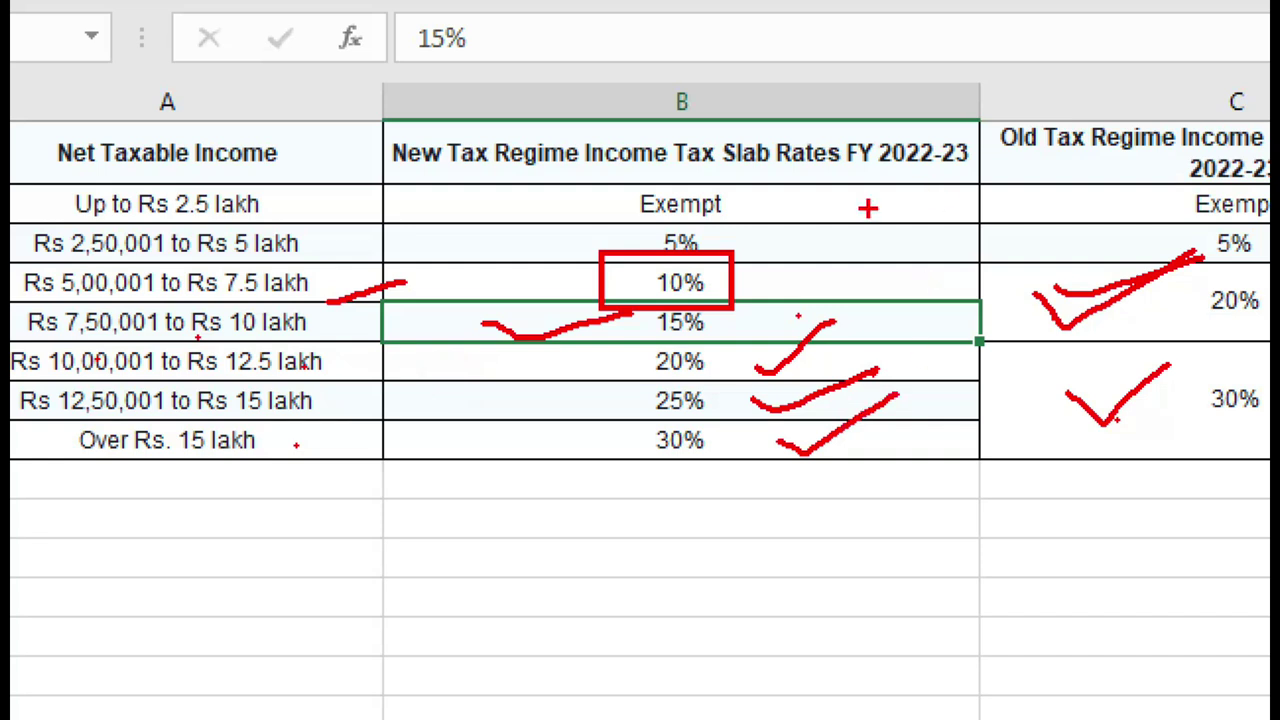
Step: Mark the FY 2022-23 headings, contrast the lower and higher slabs of the new regime column, and select cell B3
drag(866, 172, 1166, 184)
drag(1012, 192, 1166, 138)
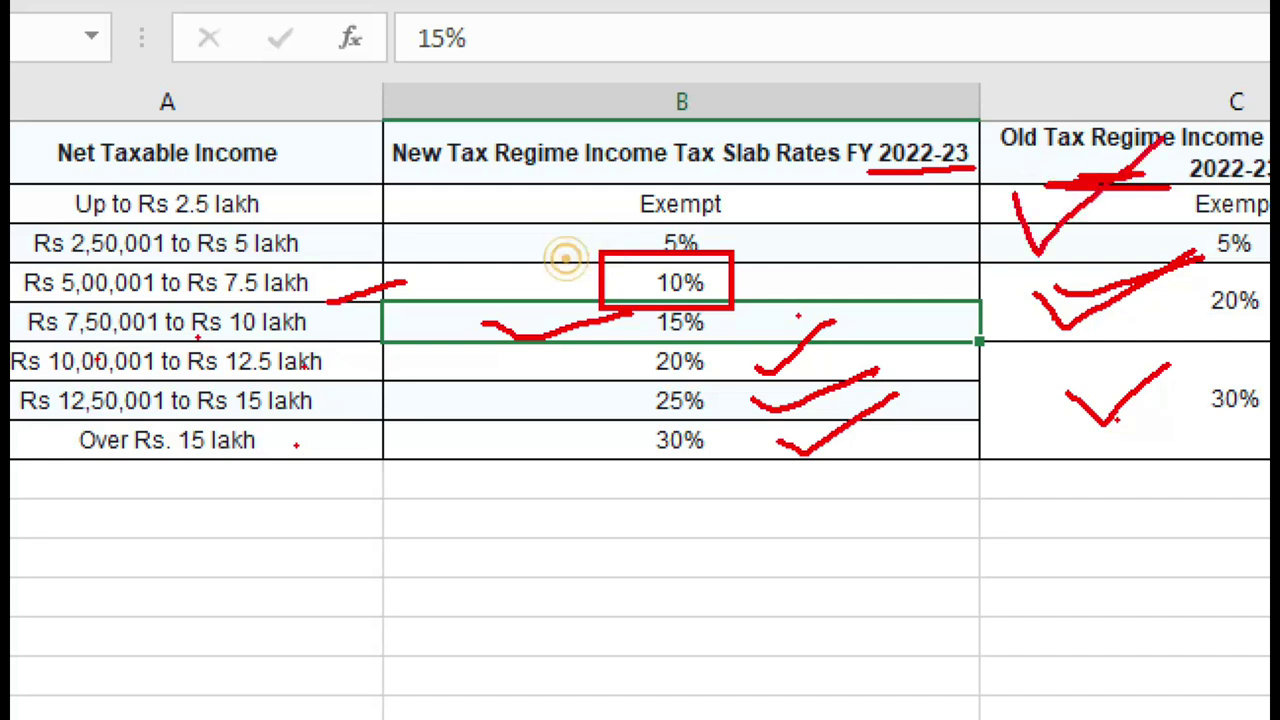
drag(412, 198, 595, 120)
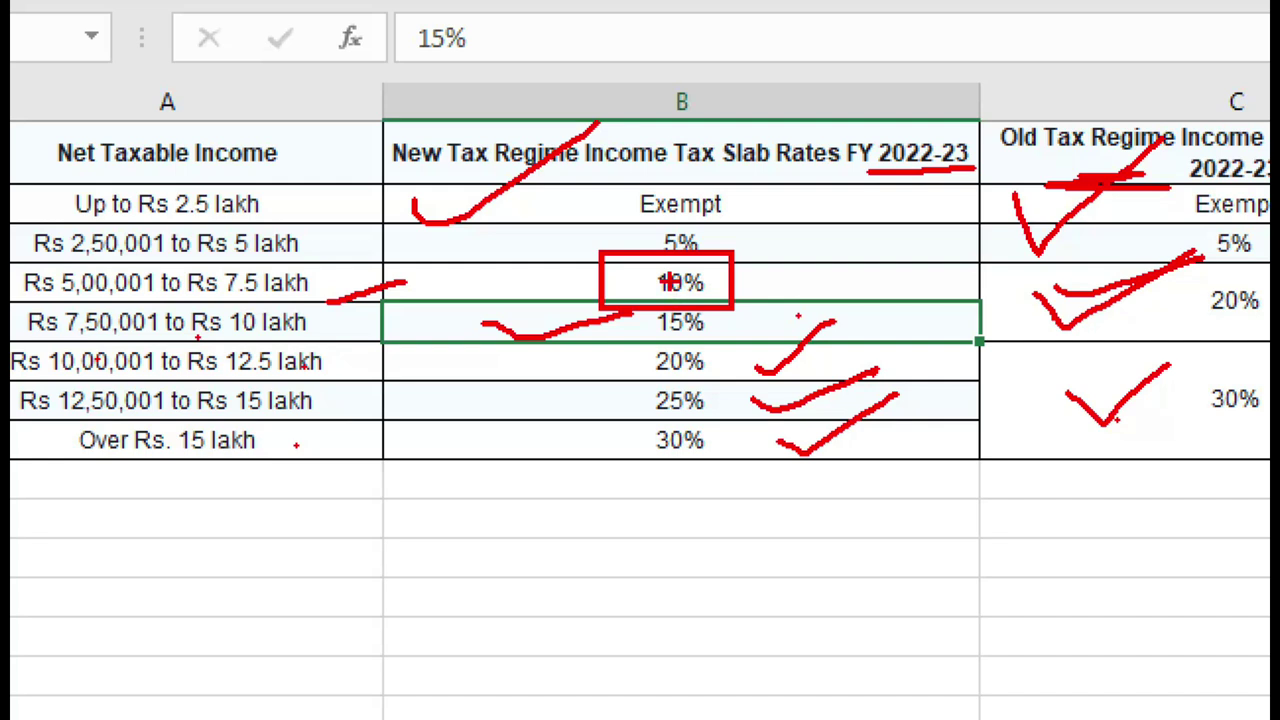
drag(542, 205, 497, 300)
drag(492, 235, 572, 298)
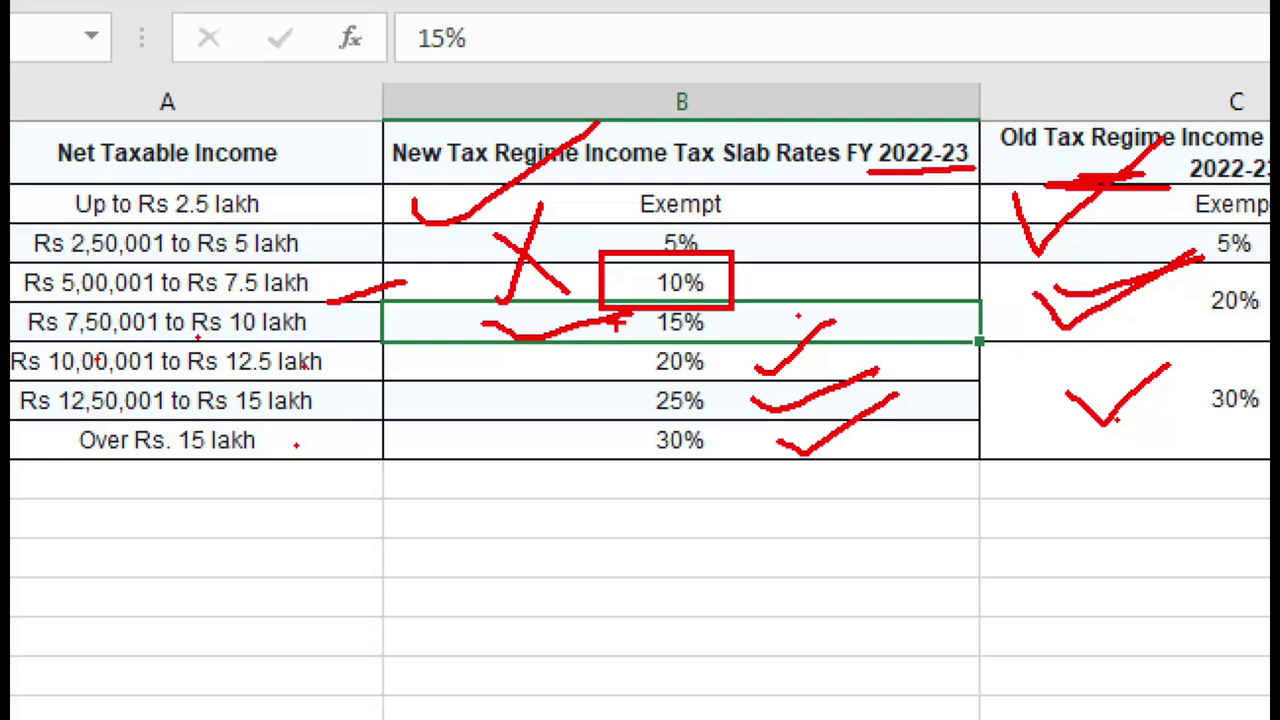
mouse_move(483, 395)
mouse_down()
mouse_move(548, 392)
mouse_move(652, 318)
mouse_up()
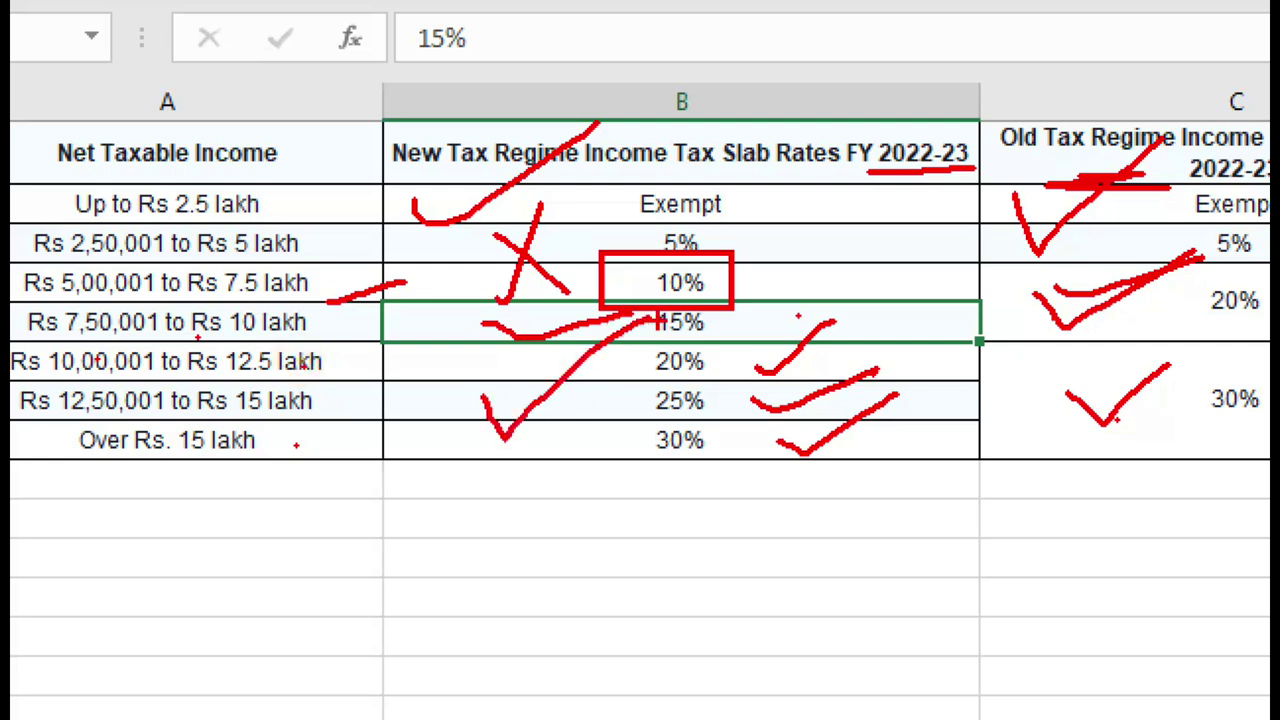
key(Escape)
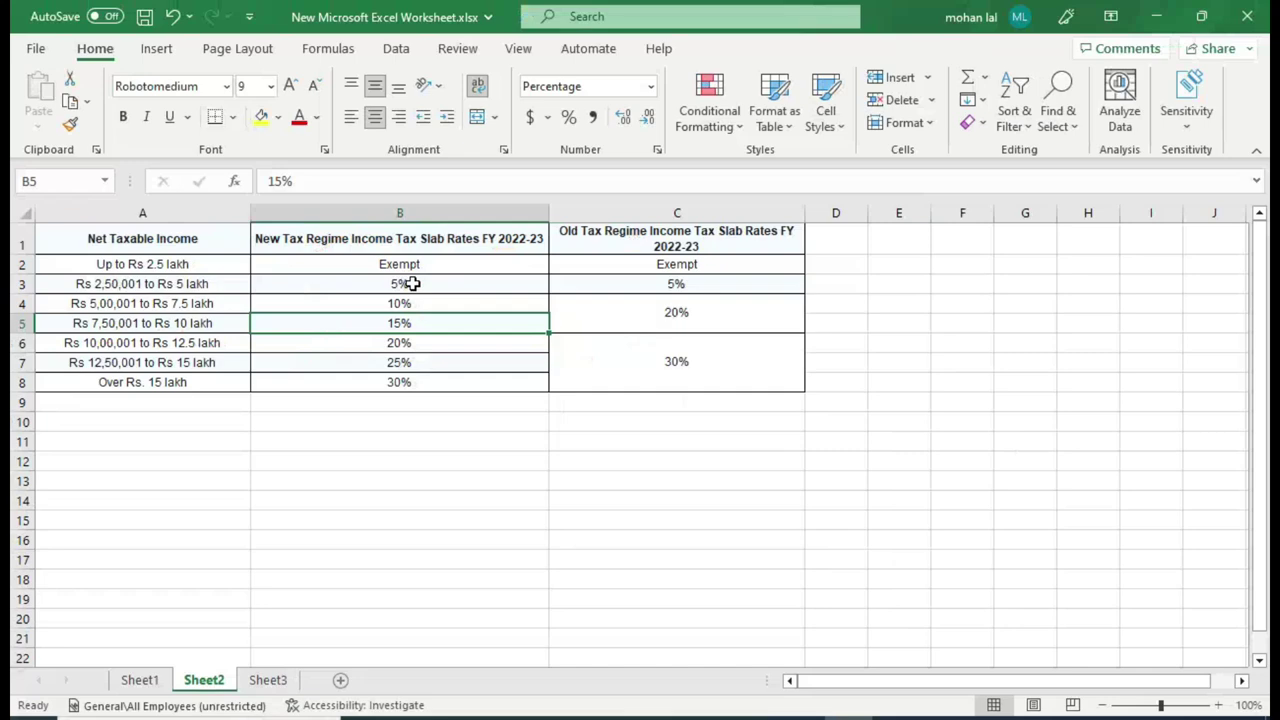
click(415, 287)
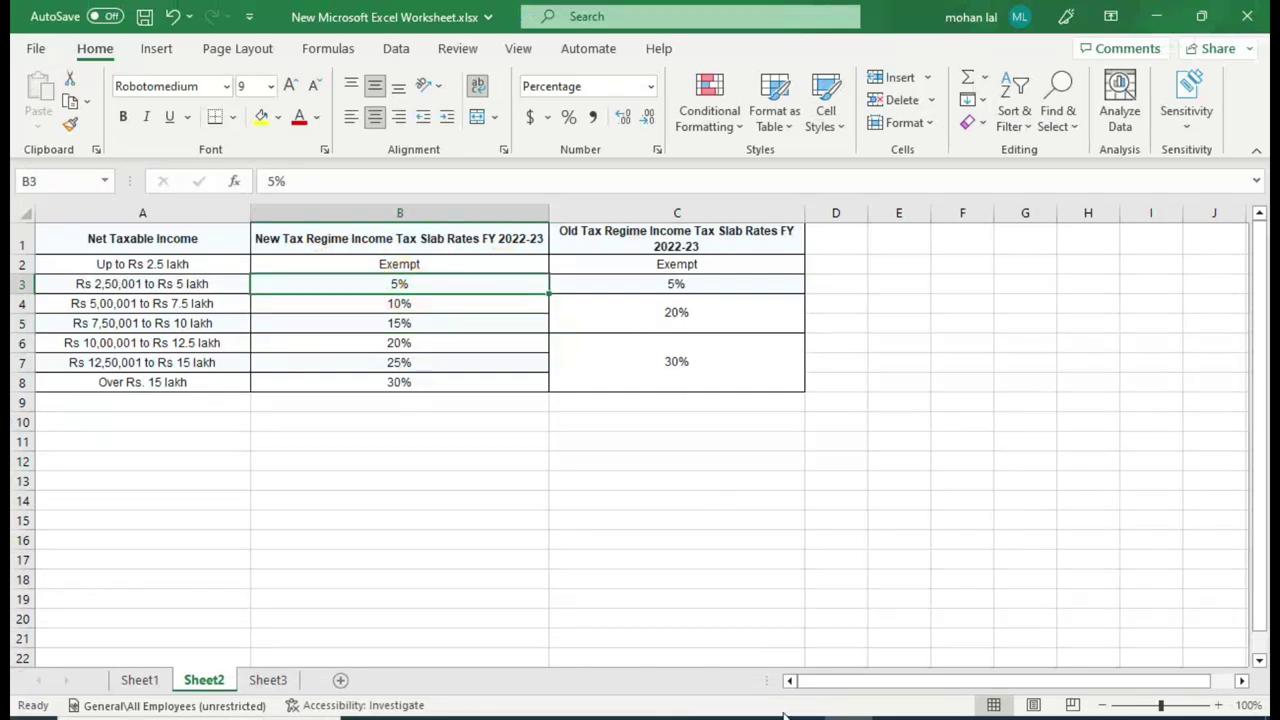
Step: Switch back to the ClearTax results in the browser and outline the old regime figures from total income to tax due
click(700, 714)
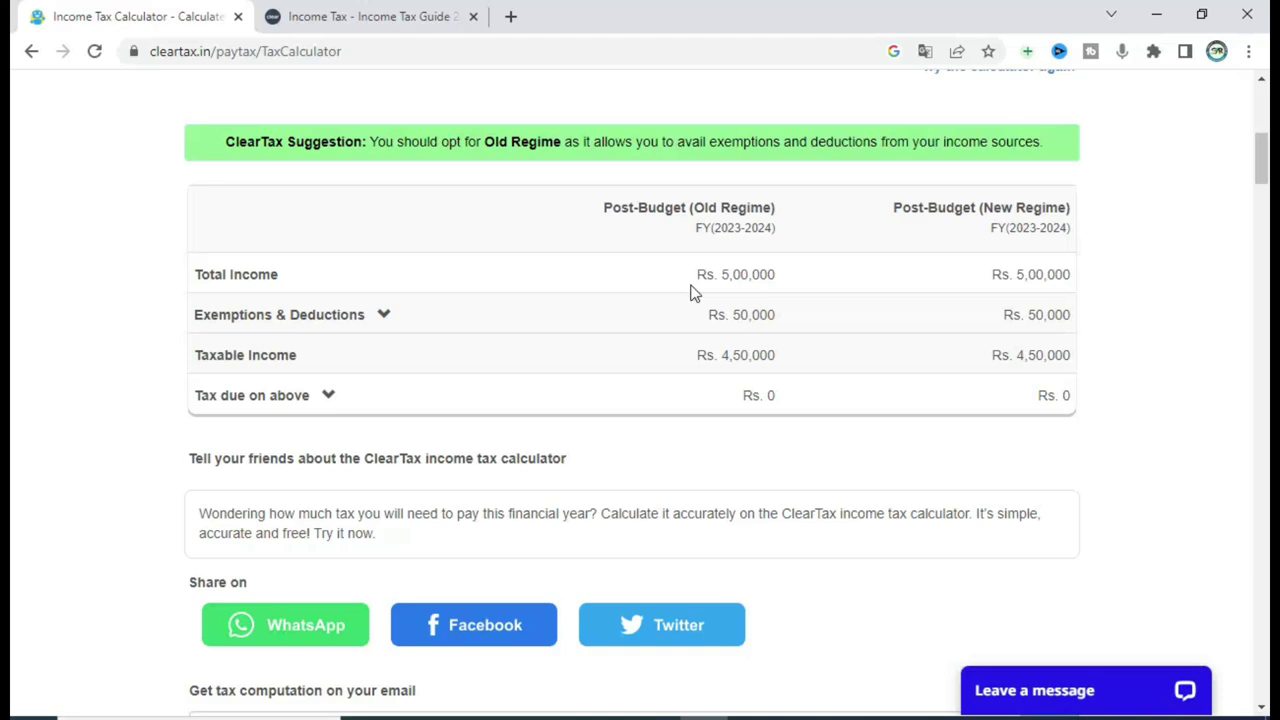
key(ctrl+1)
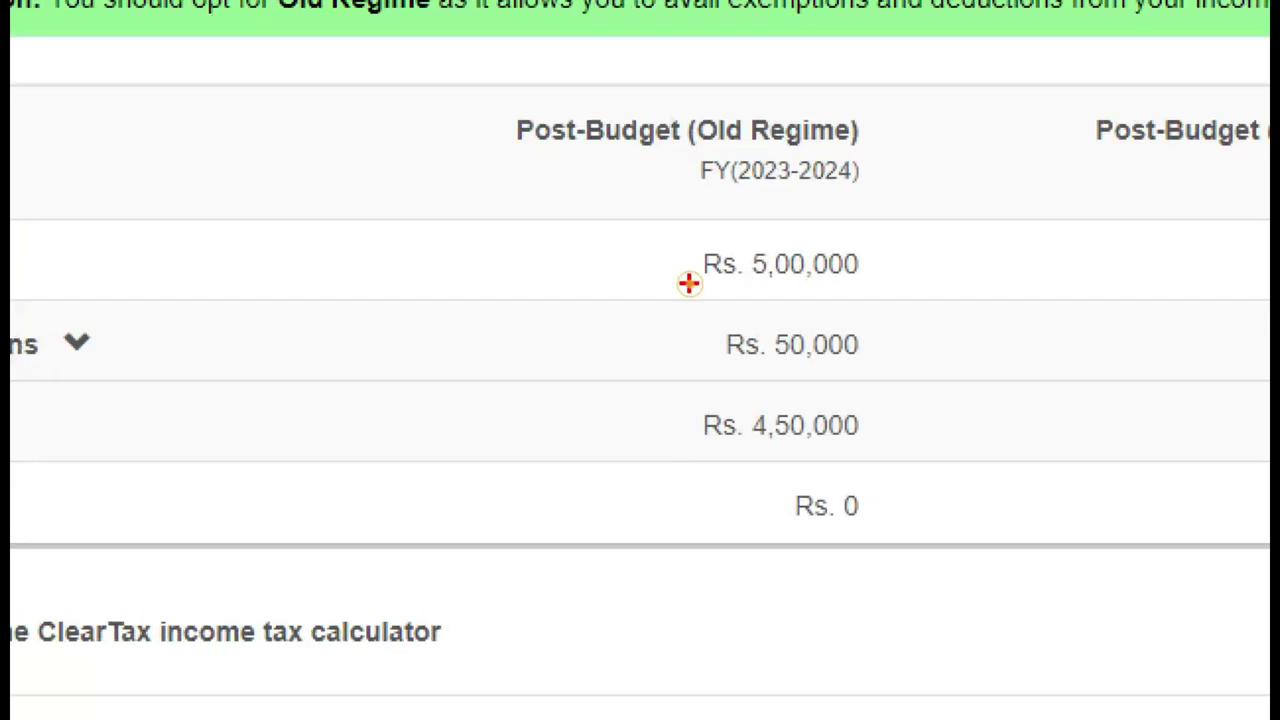
mouse_move(663, 256)
mouse_down()
mouse_move(704, 366)
mouse_move(812, 420)
mouse_up()
drag(932, 557, 930, 557)
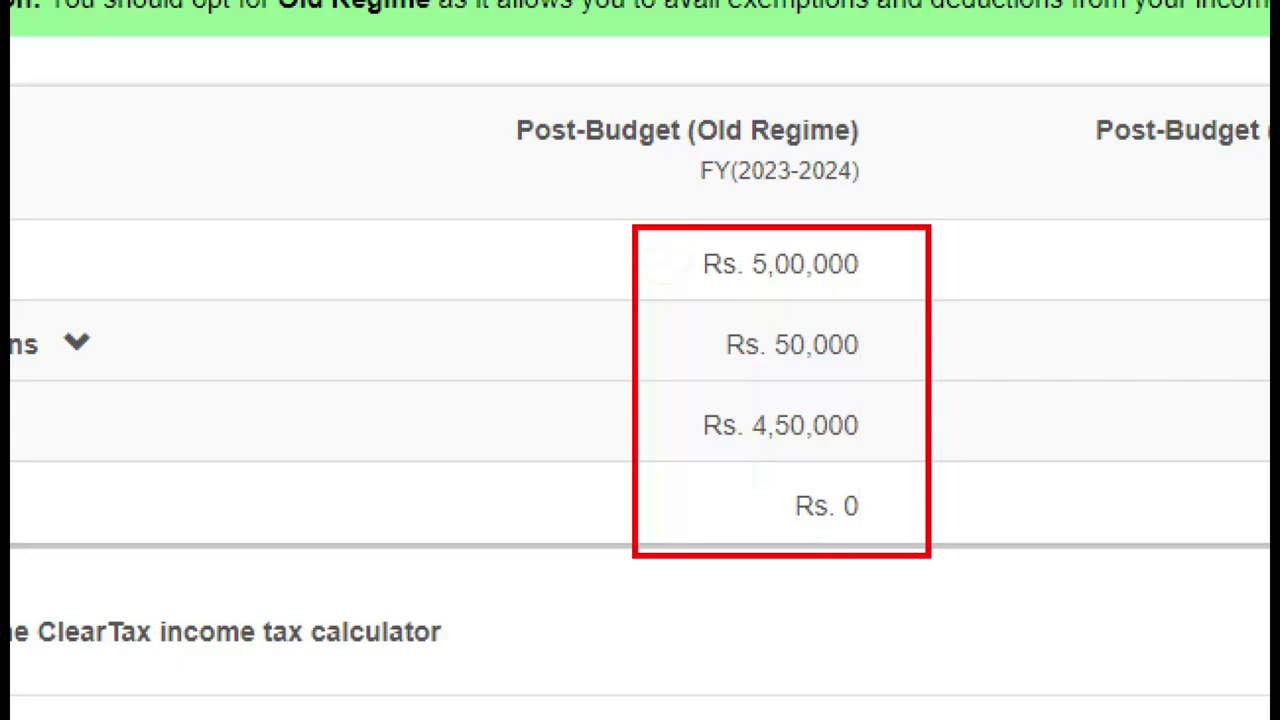
key(Escape)
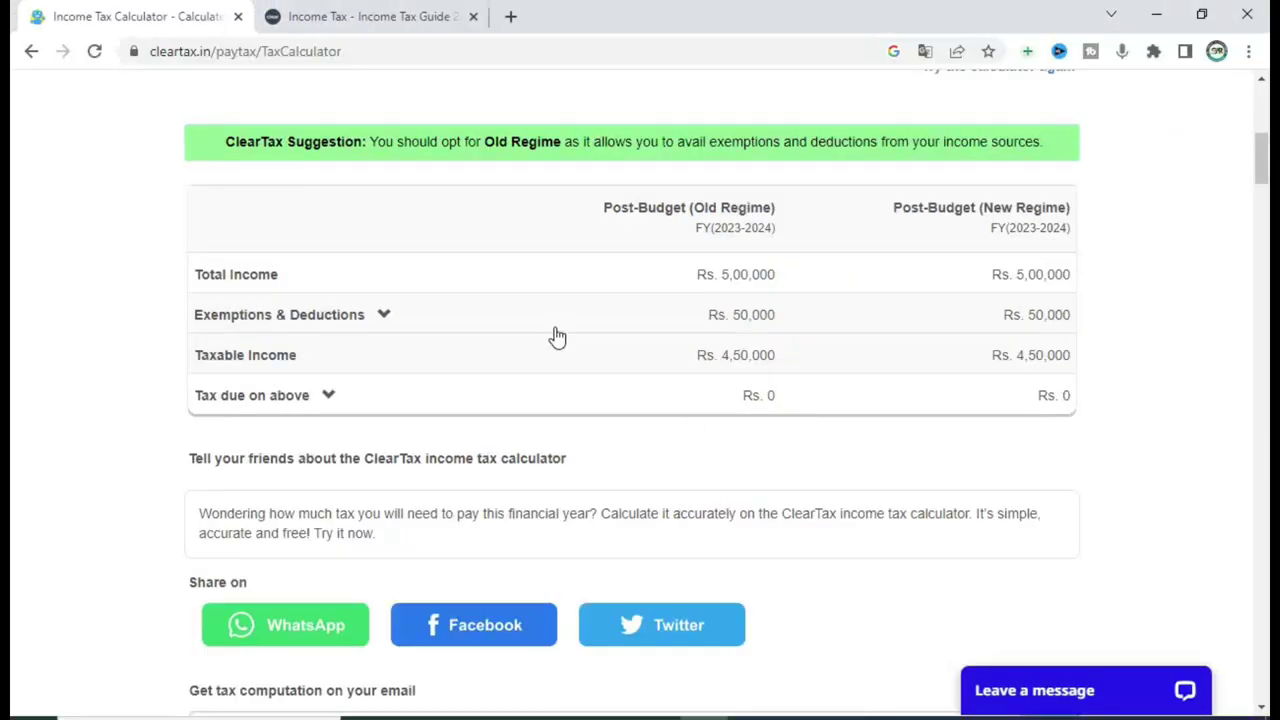
Step: Outline the new regime figures in the summary and compare them with the old regime column
scroll(524, 340, up, 2)
scroll(526, 350, down, 1)
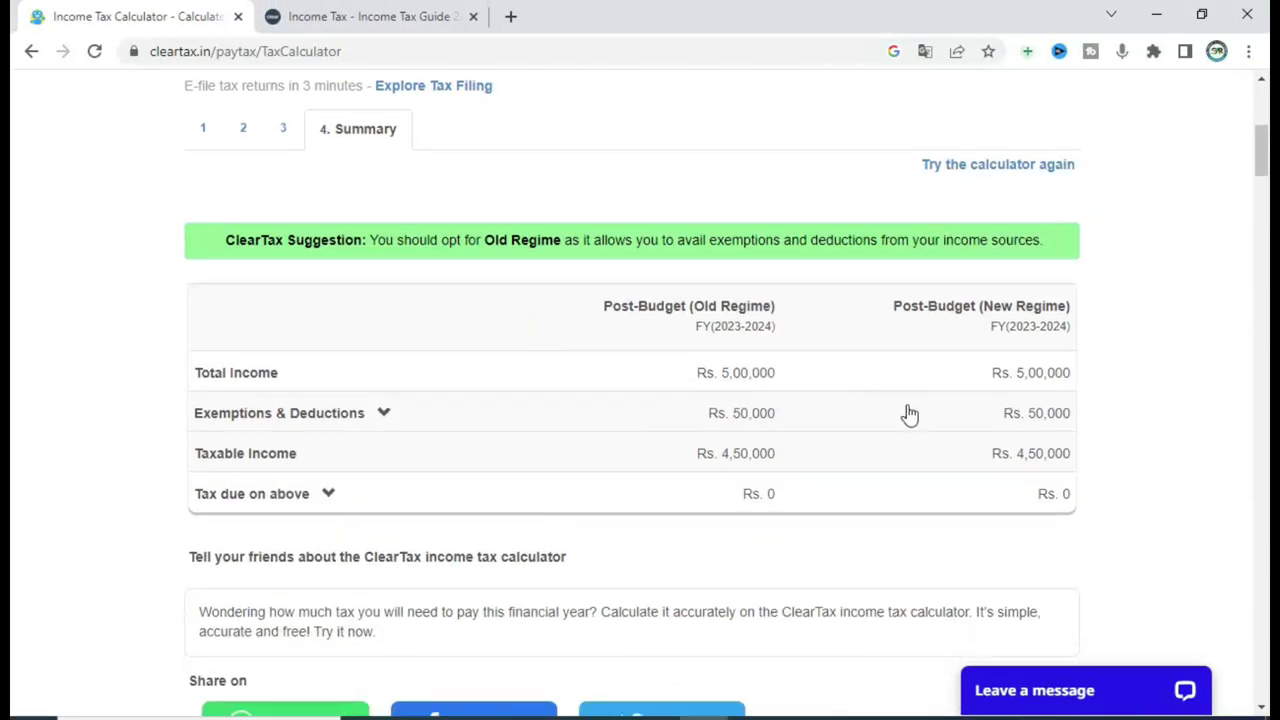
key(ctrl+1)
click(997, 363)
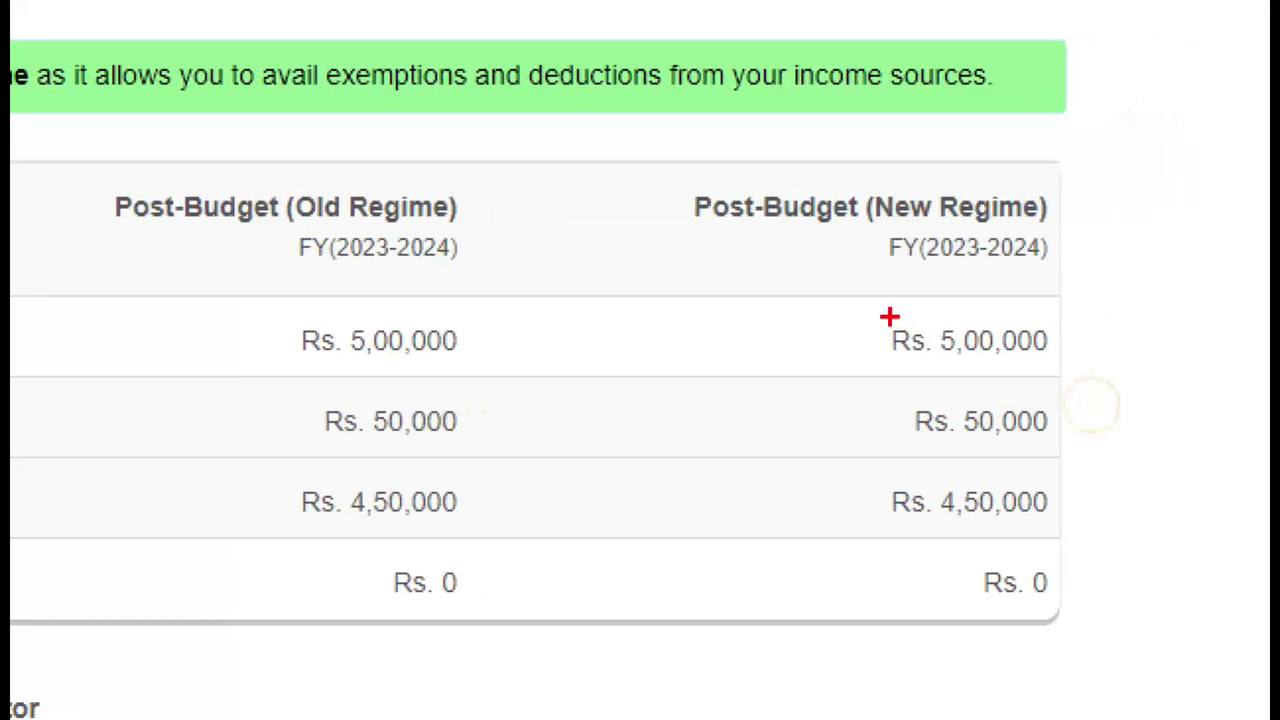
mouse_move(823, 290)
mouse_down()
mouse_move(1020, 634)
mouse_move(1101, 627)
mouse_up()
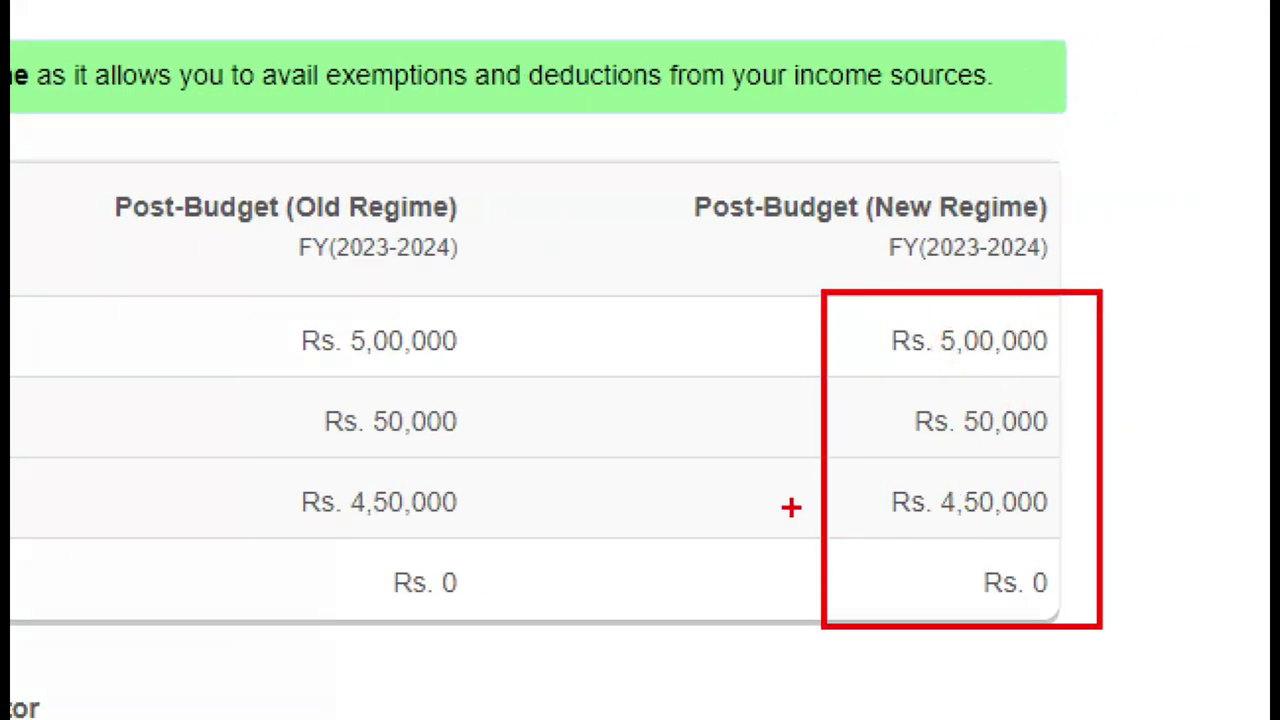
mouse_move(853, 394)
mouse_down()
mouse_move(863, 429)
mouse_move(932, 388)
mouse_up()
drag(480, 423, 623, 366)
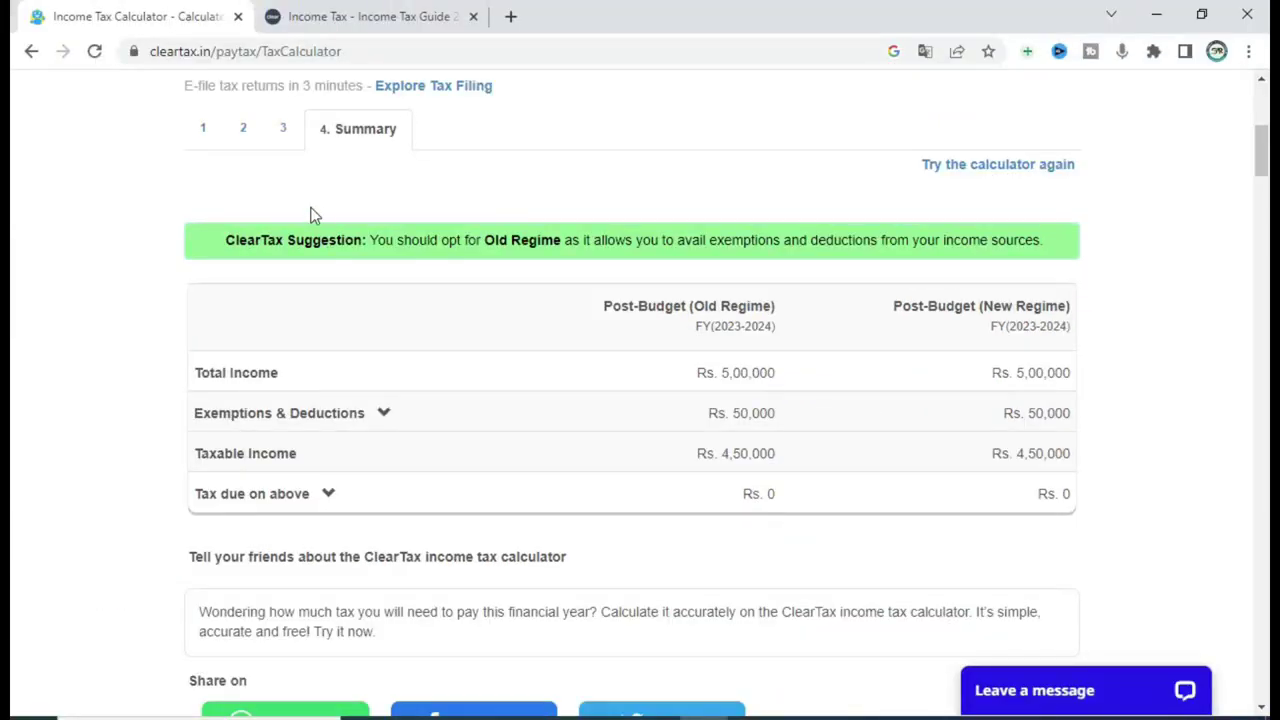
Step: Return to the income details, set Income from Salary to 8,00,000, leave the deductions blank, and calculate the tax
click(243, 128)
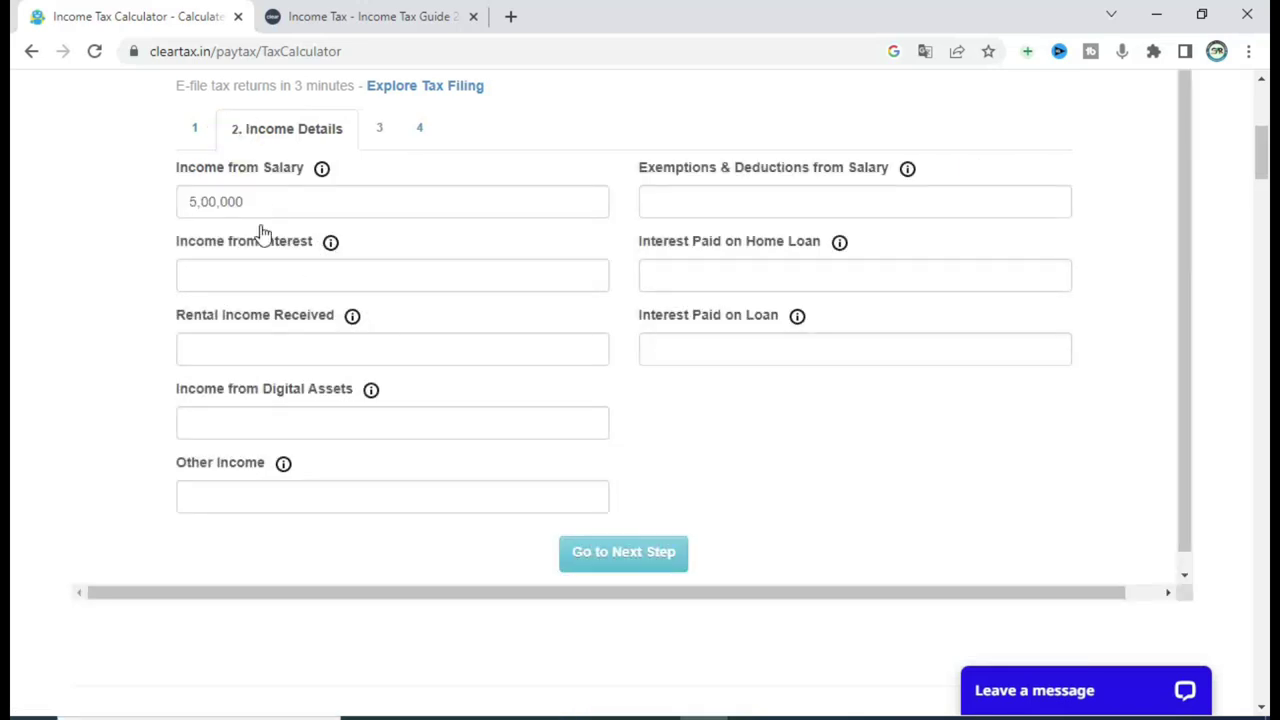
drag(268, 201, 128, 208)
text(8)
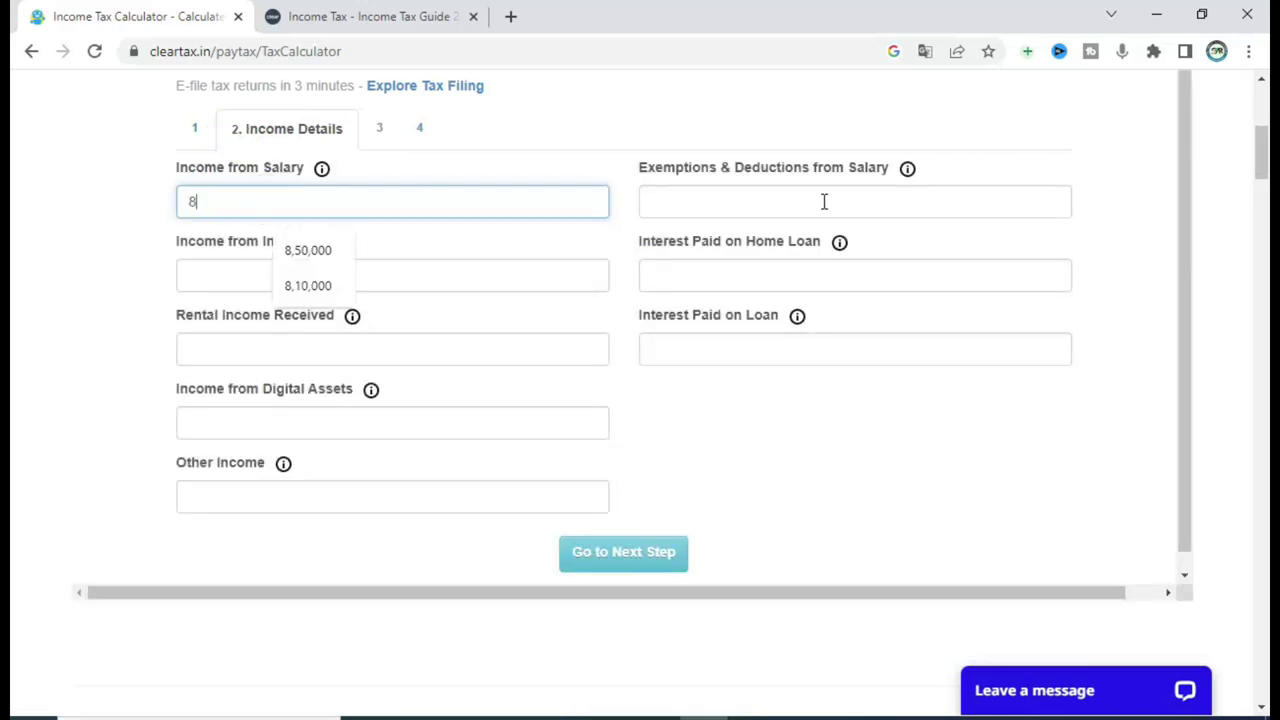
text(,00,000)
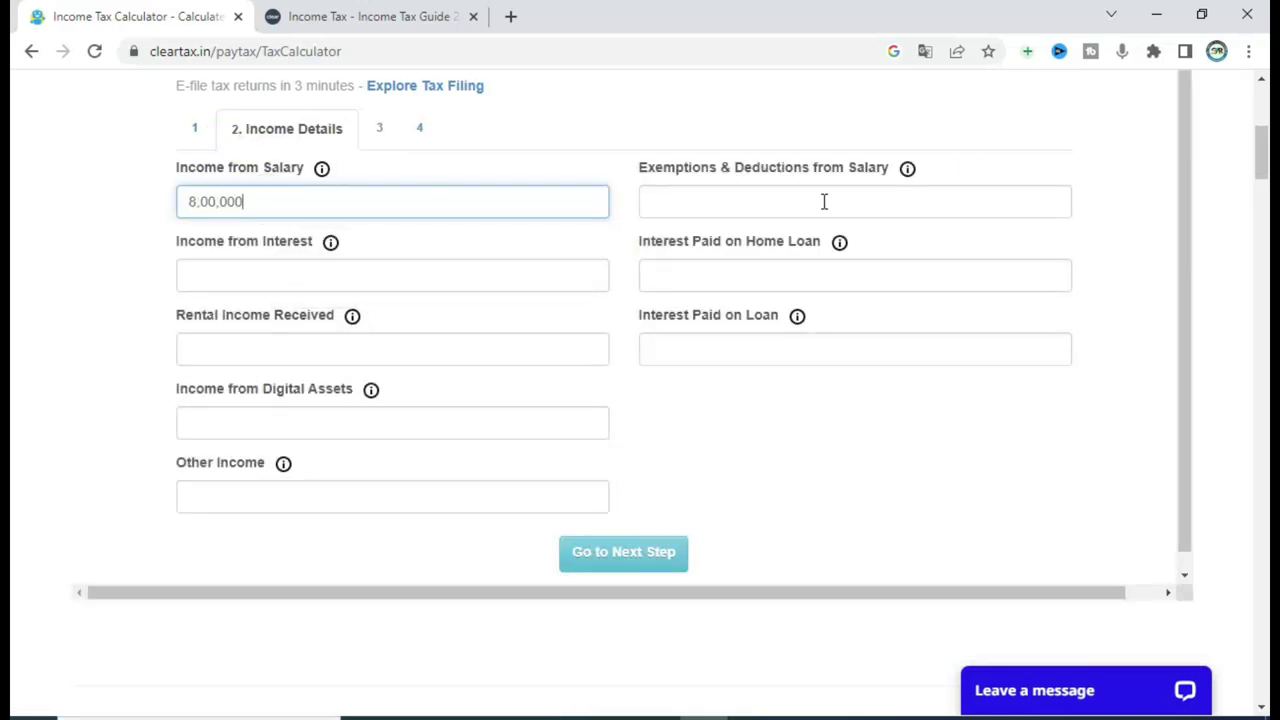
click(646, 553)
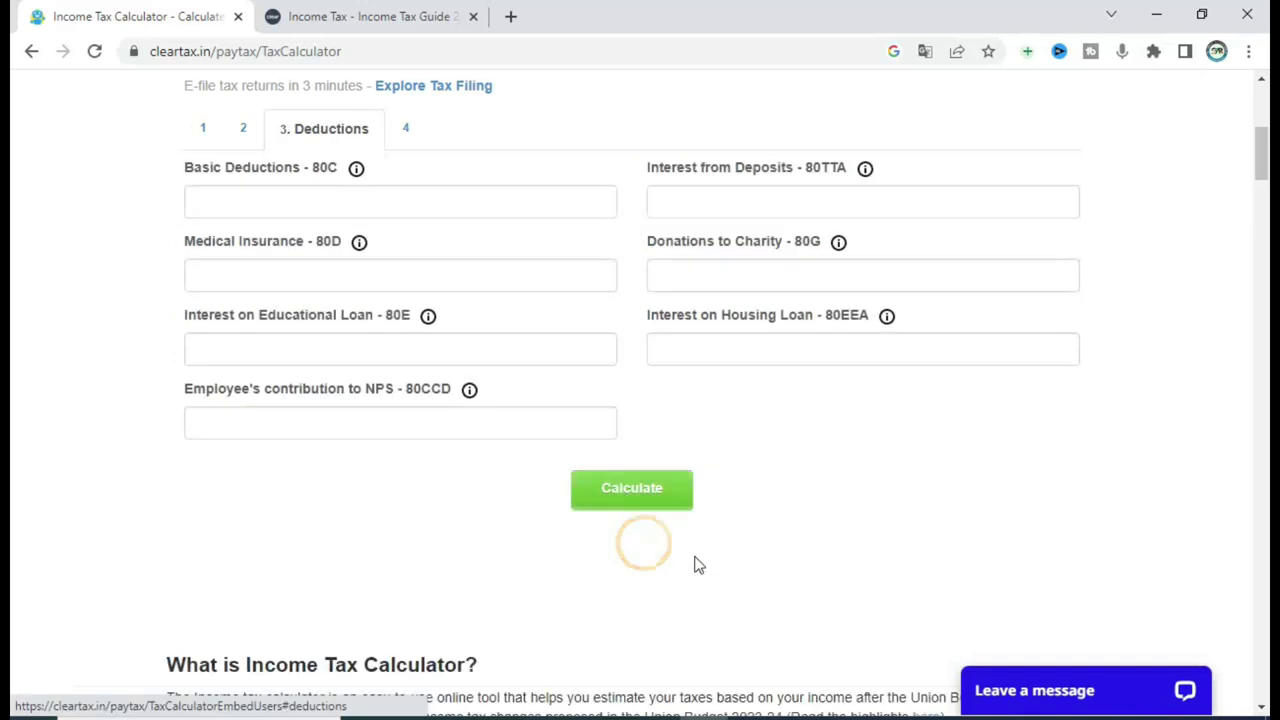
click(636, 506)
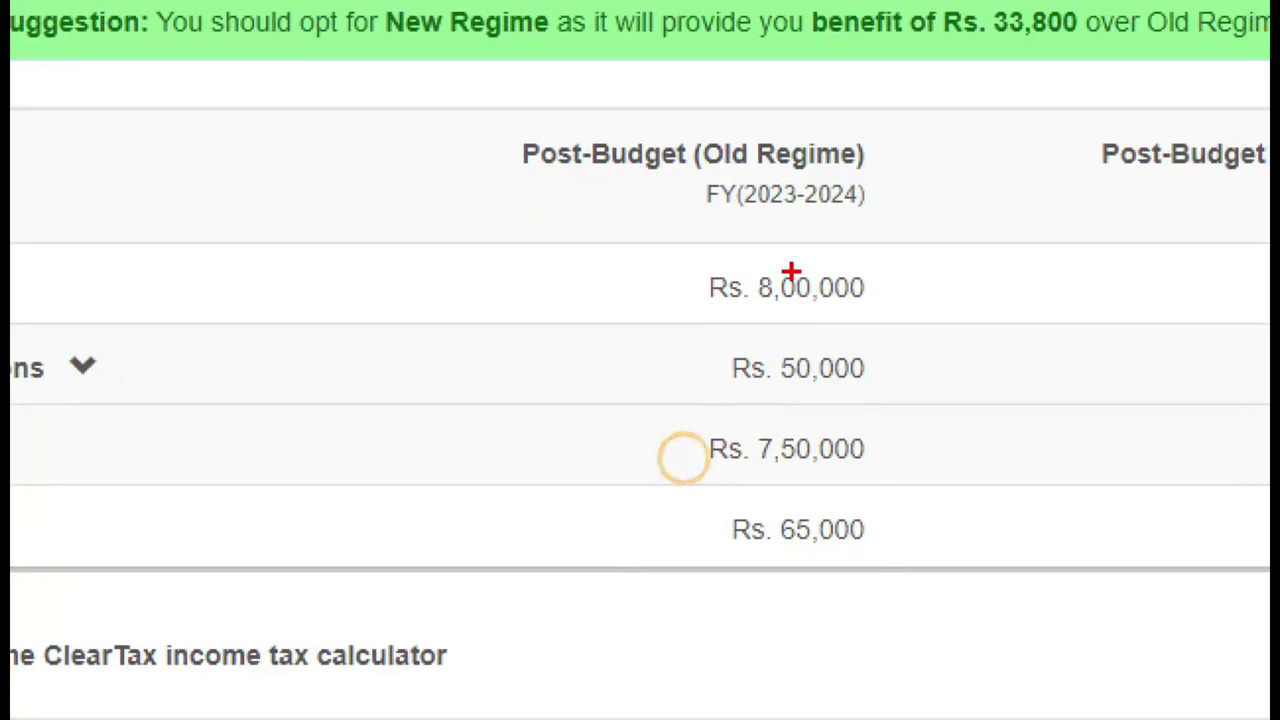
Step: Outline the old regime total income, deductions and taxable income figures in the ClearTax summary, ending with a box around the taxable income
mouse_move(657, 243)
mouse_down()
mouse_move(820, 320)
mouse_move(760, 226)
mouse_move(624, 241)
mouse_up()
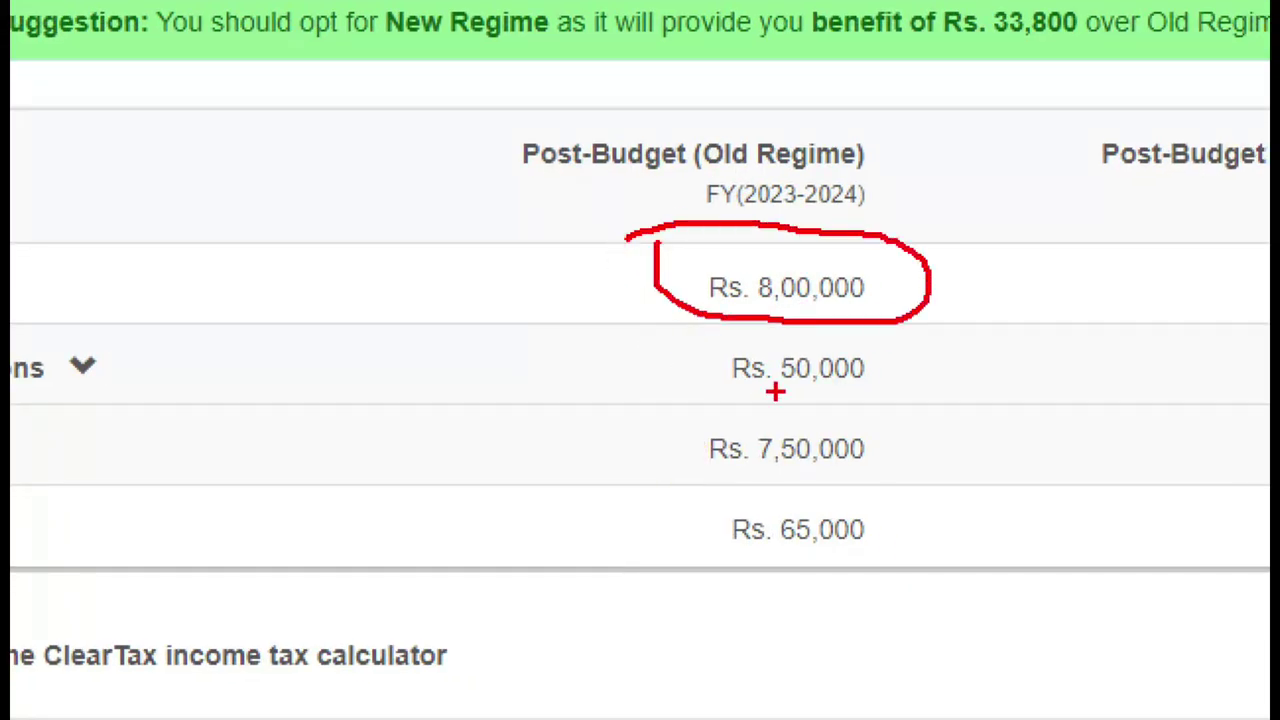
mouse_move(711, 326)
mouse_down()
mouse_move(791, 404)
mouse_move(812, 310)
mouse_move(692, 322)
mouse_up()
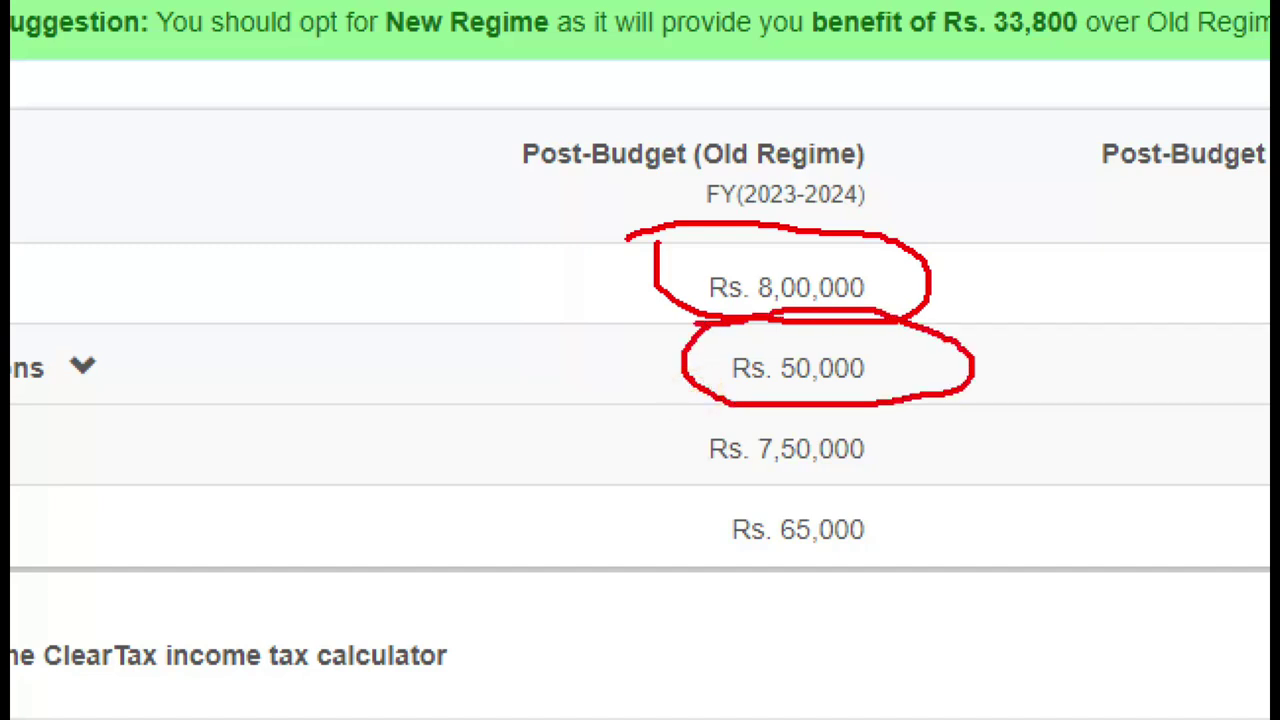
mouse_move(670, 410)
mouse_down()
mouse_move(652, 430)
mouse_move(918, 498)
mouse_move(738, 388)
mouse_move(608, 425)
mouse_up()
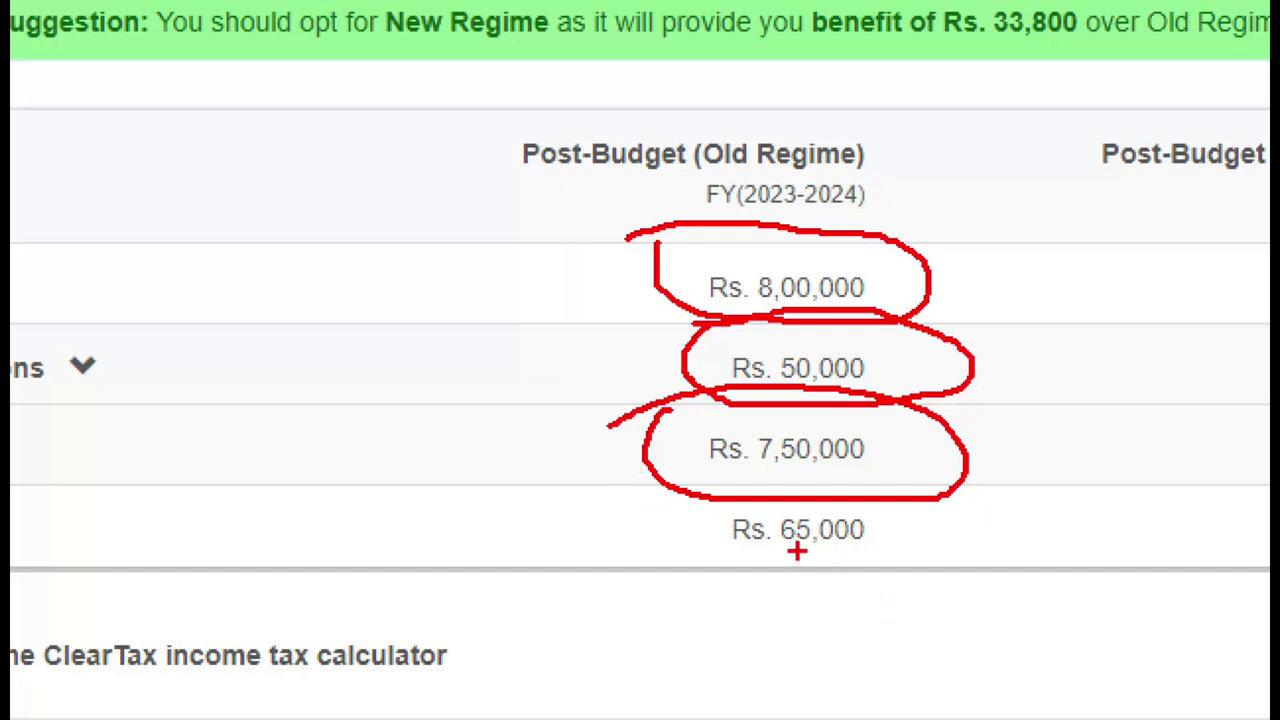
key(Escape)
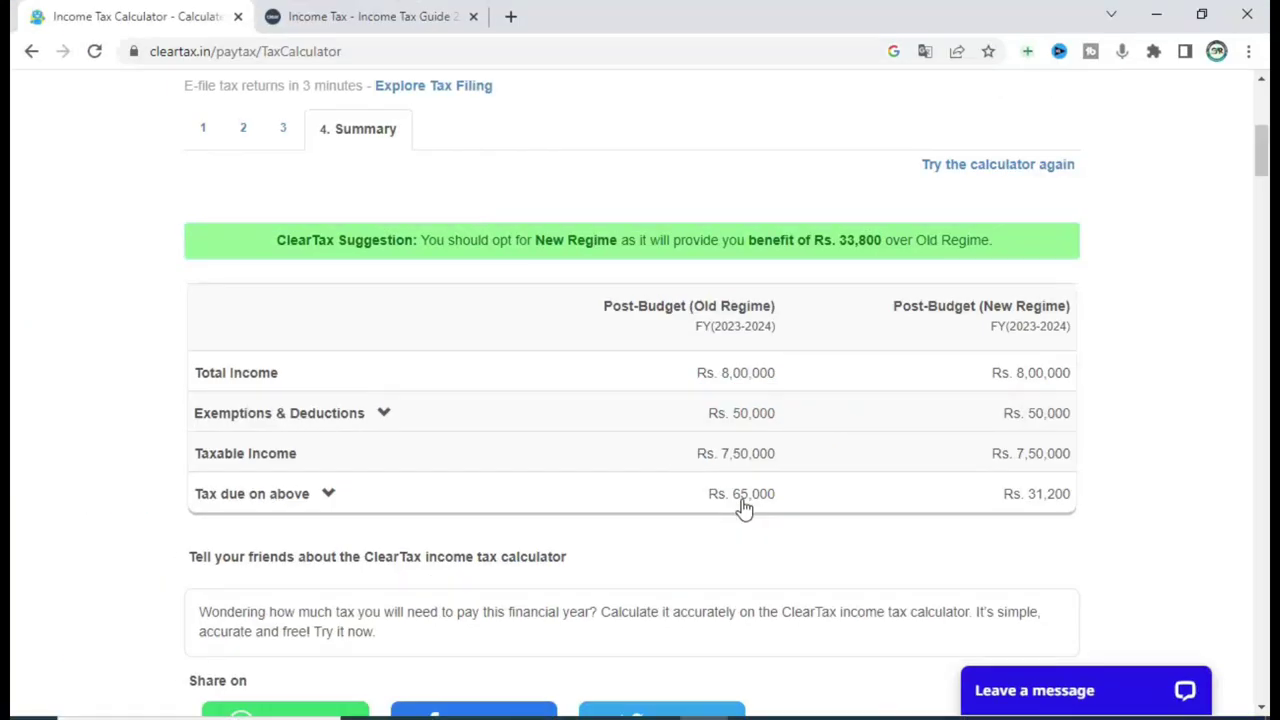
key(ctrl+1)
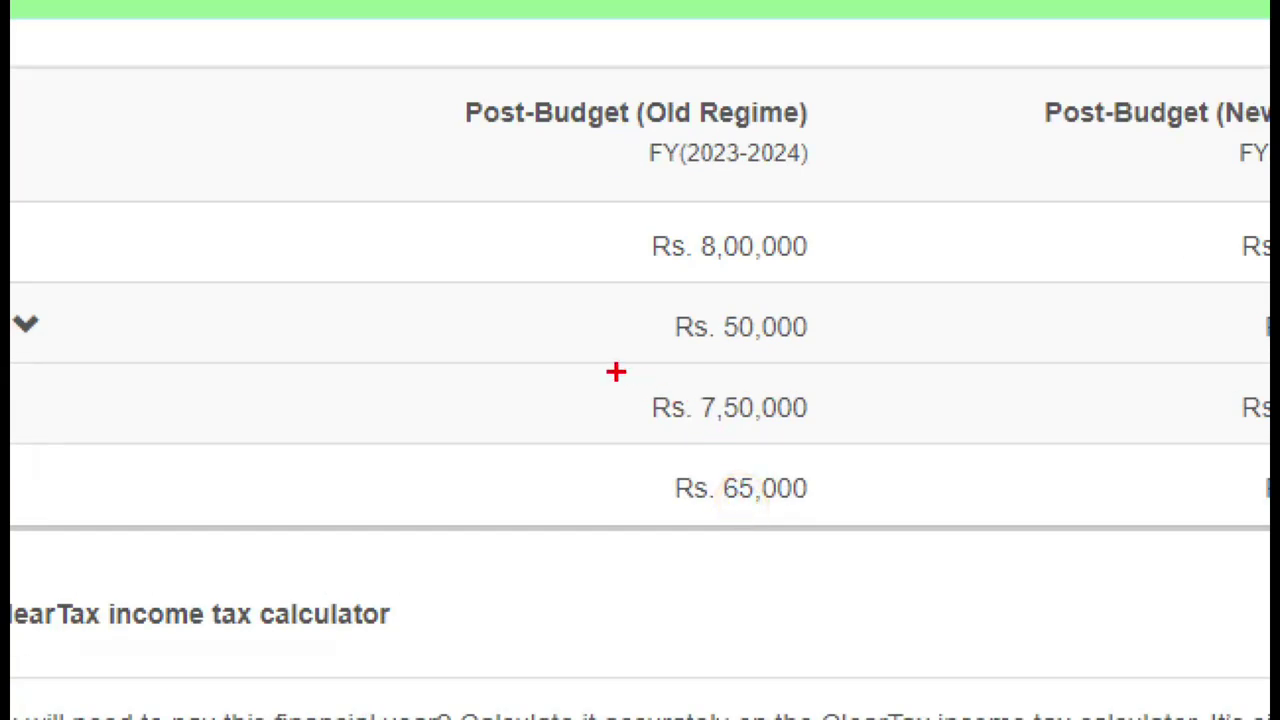
mouse_move(605, 365)
mouse_down()
mouse_move(809, 443)
mouse_move(842, 441)
mouse_up()
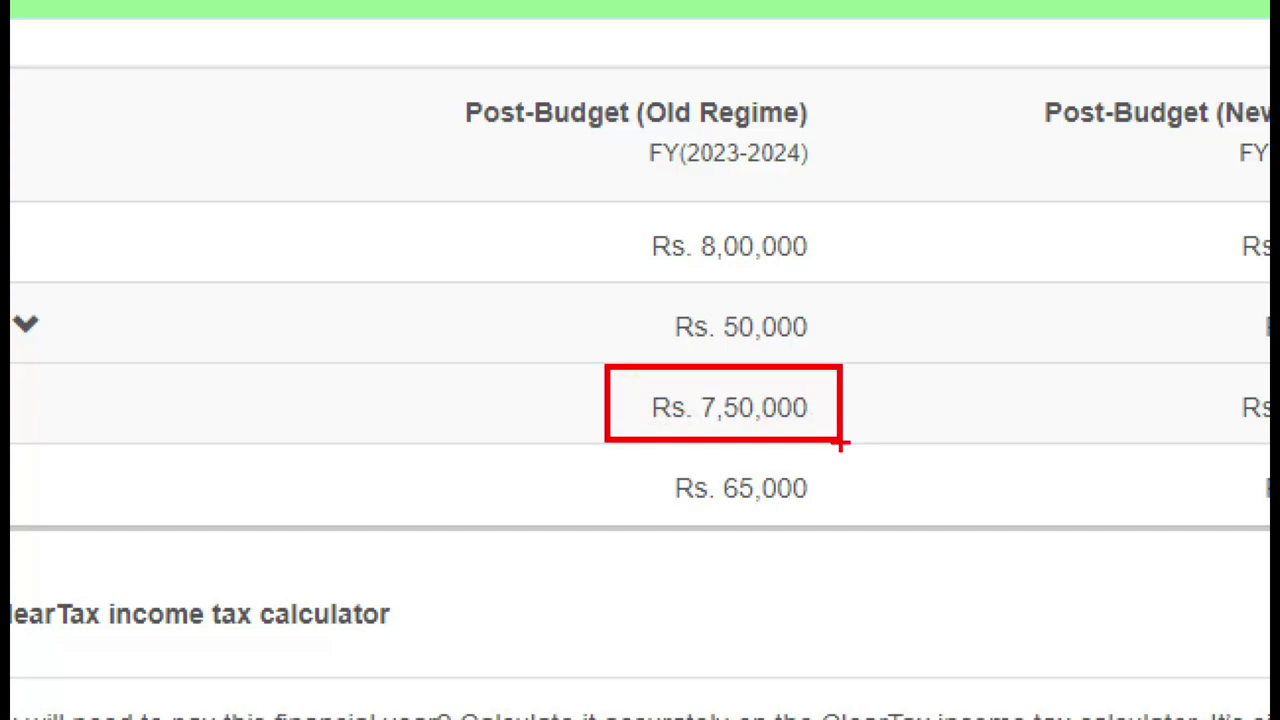
key(Escape)
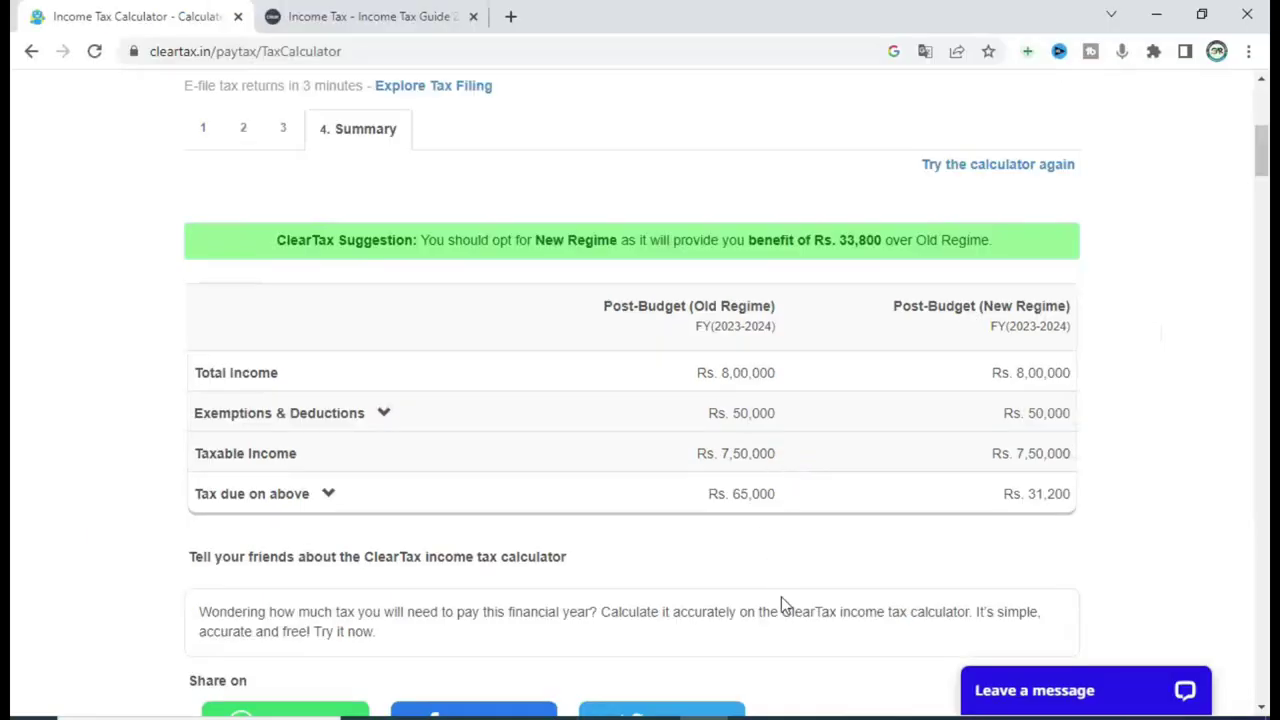
Step: Switch to the Excel slab table and mark the Rs 2,50,001 to Rs 5 lakh slab and its new regime rate
click(846, 716)
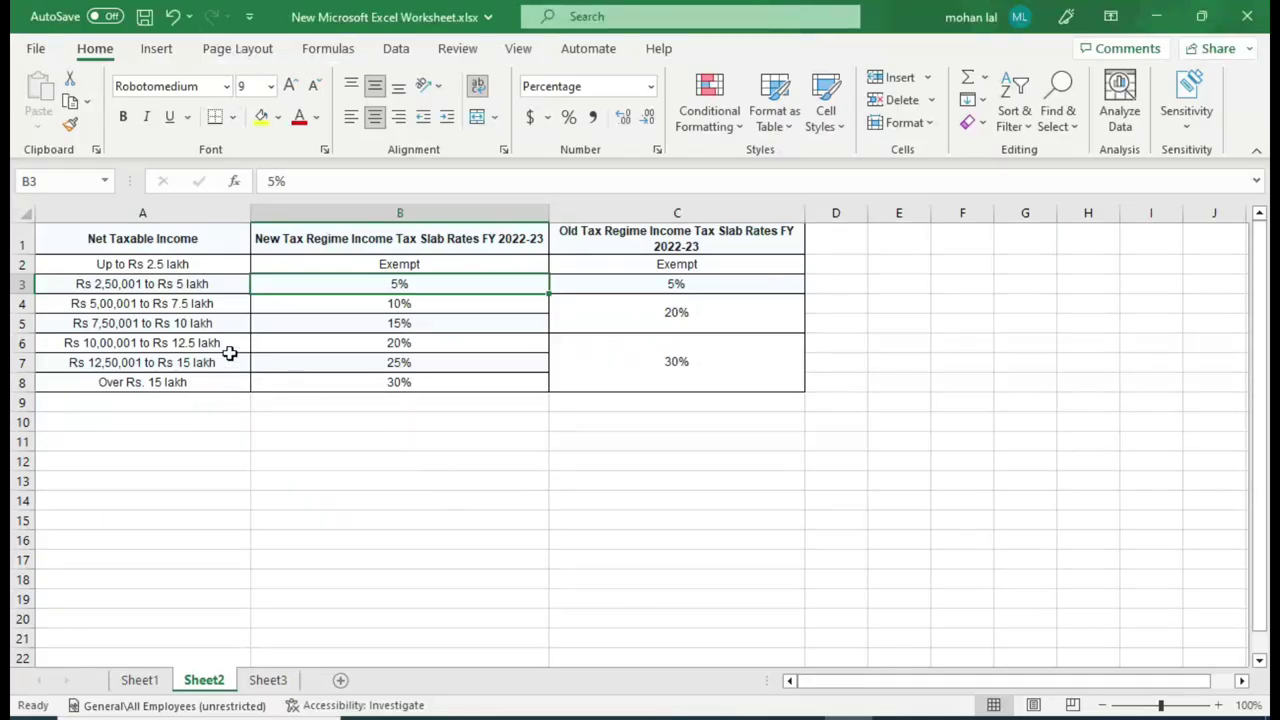
key(ctrl+1)
mouse_move(82, 234)
mouse_down()
mouse_move(472, 276)
mouse_move(676, 249)
mouse_up()
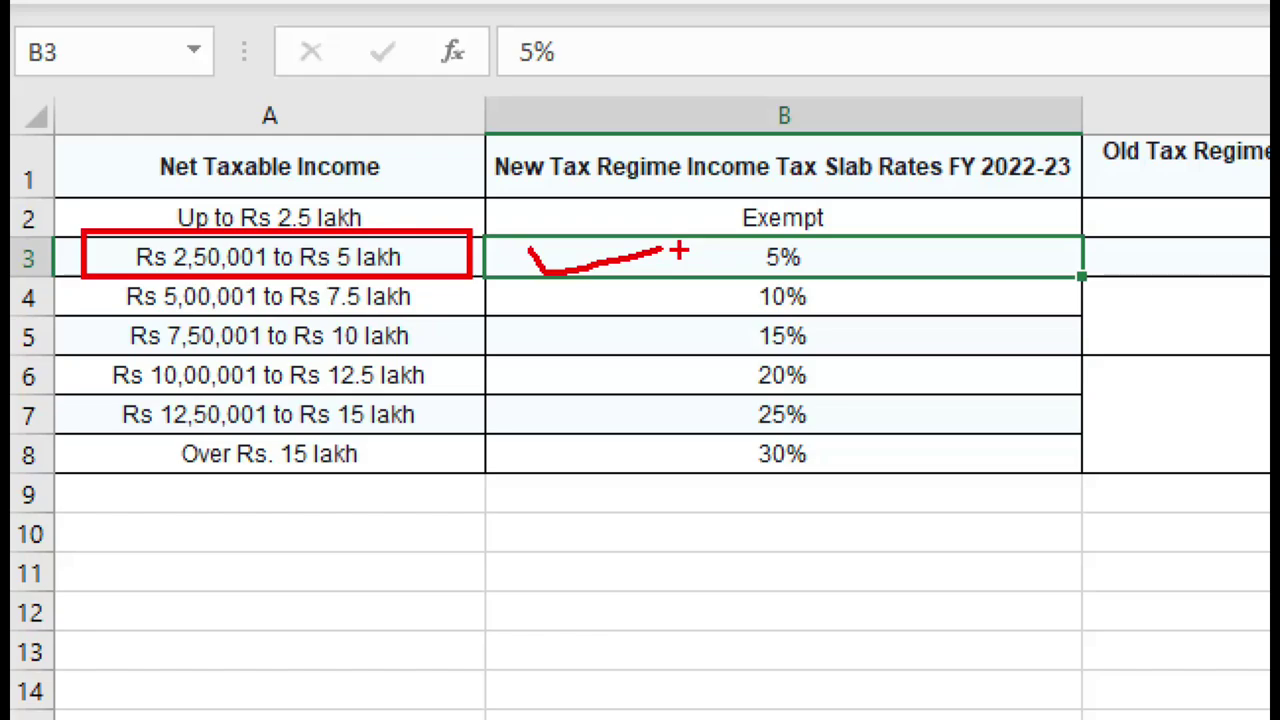
key(Escape)
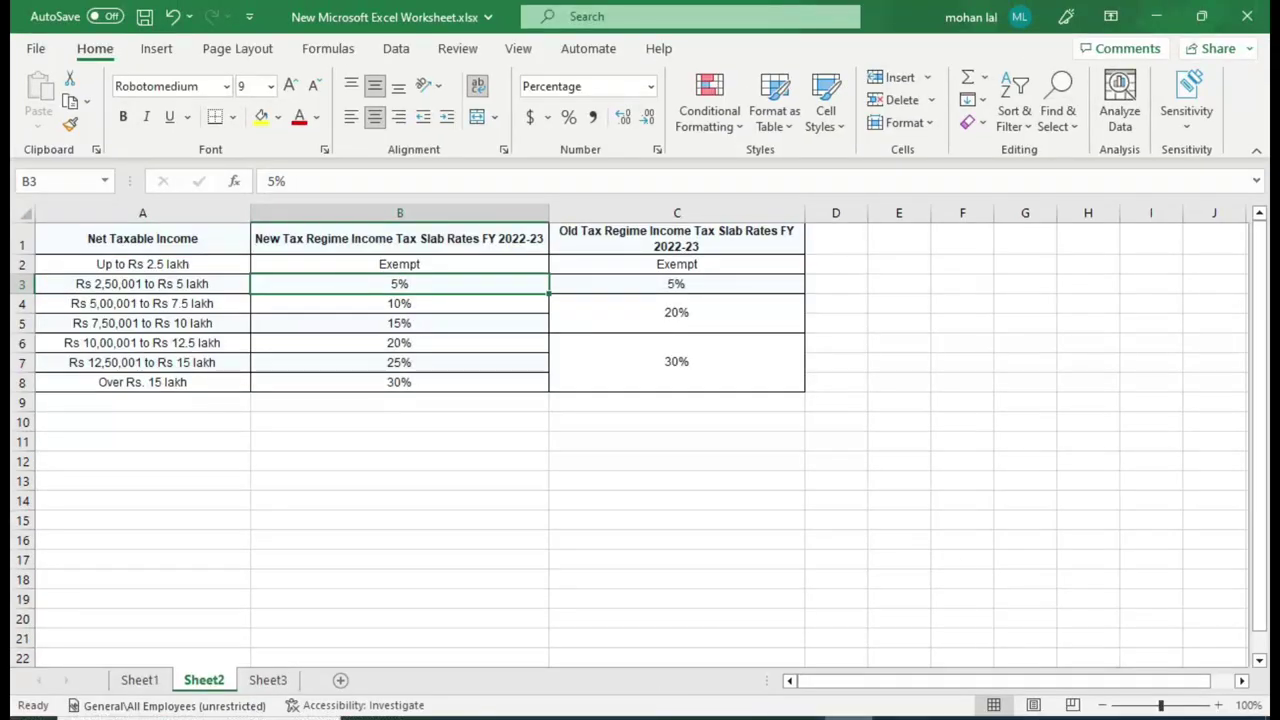
Step: Set the old regime Gross Income in Sheet3 to 800000 and select the old regime Net Income cell
click(830, 716)
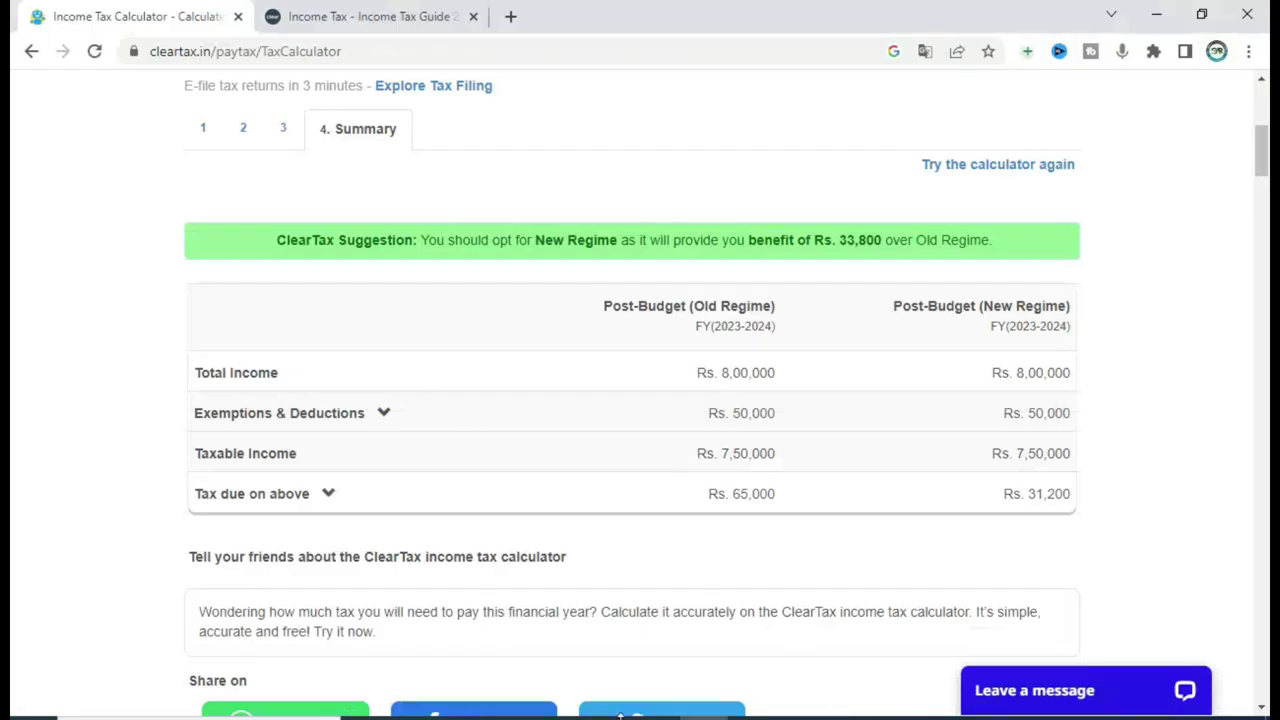
key(alt+Tab)
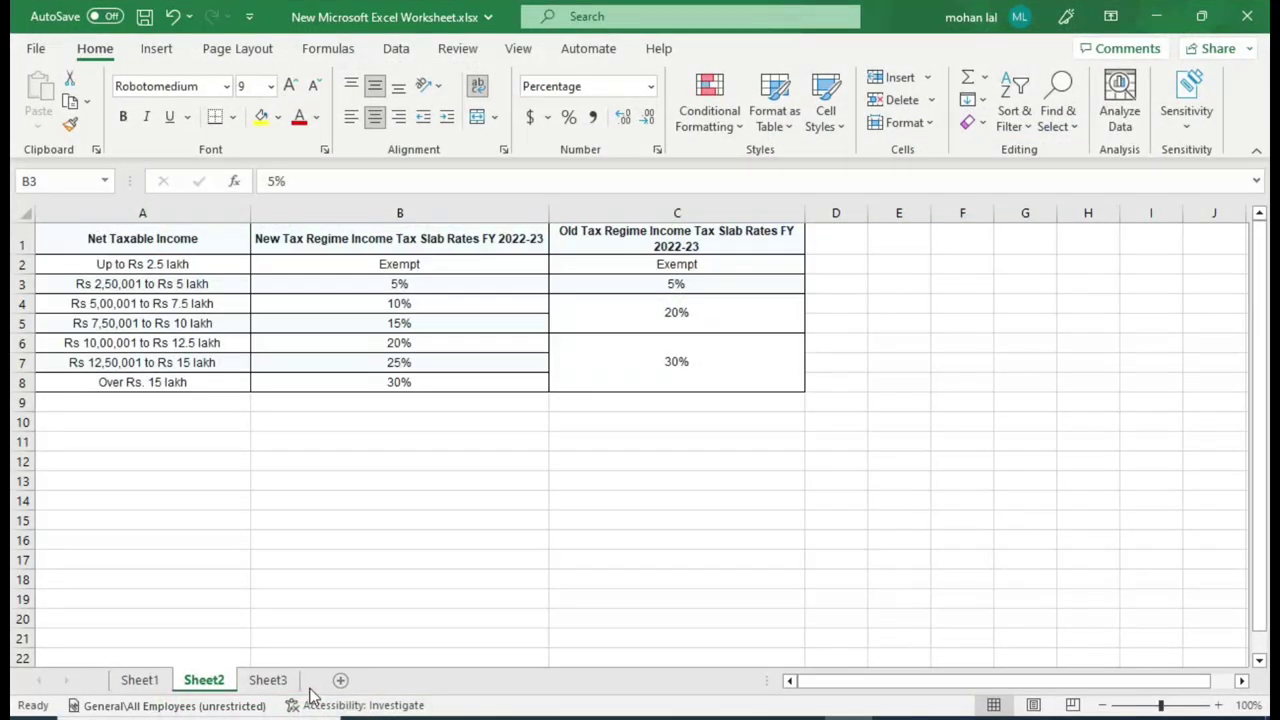
click(268, 680)
click(321, 270)
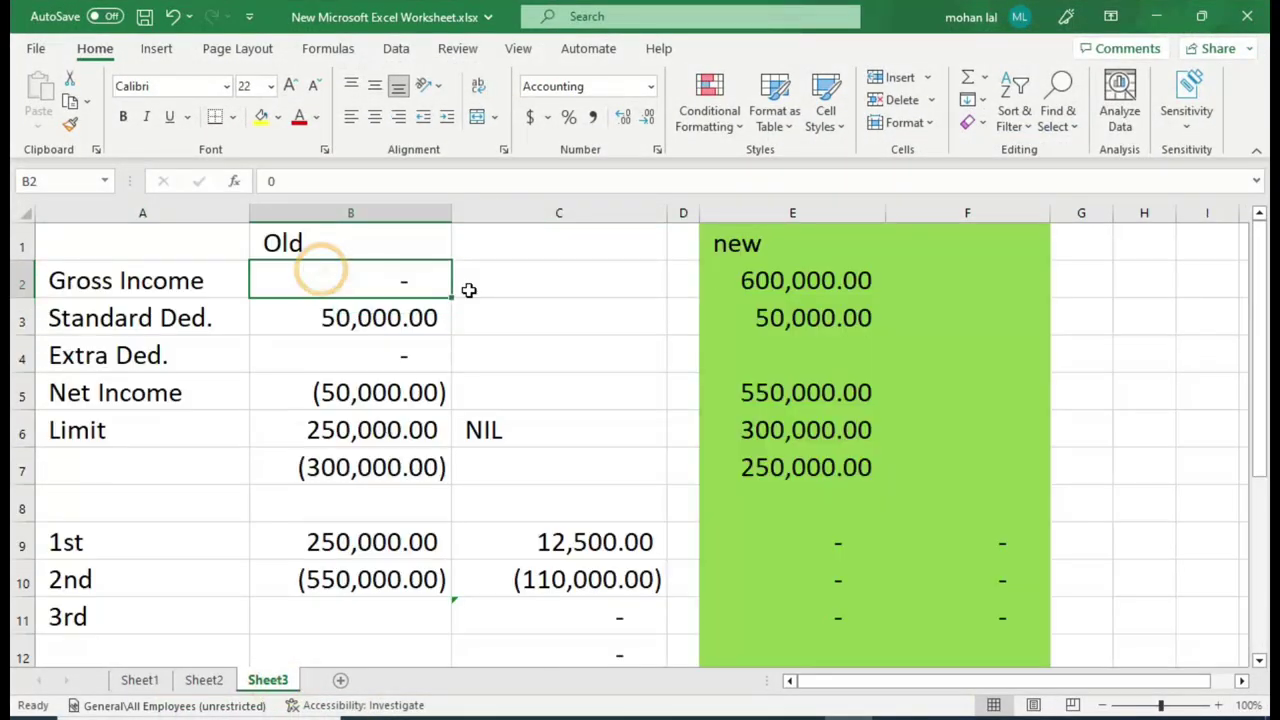
text(800000)
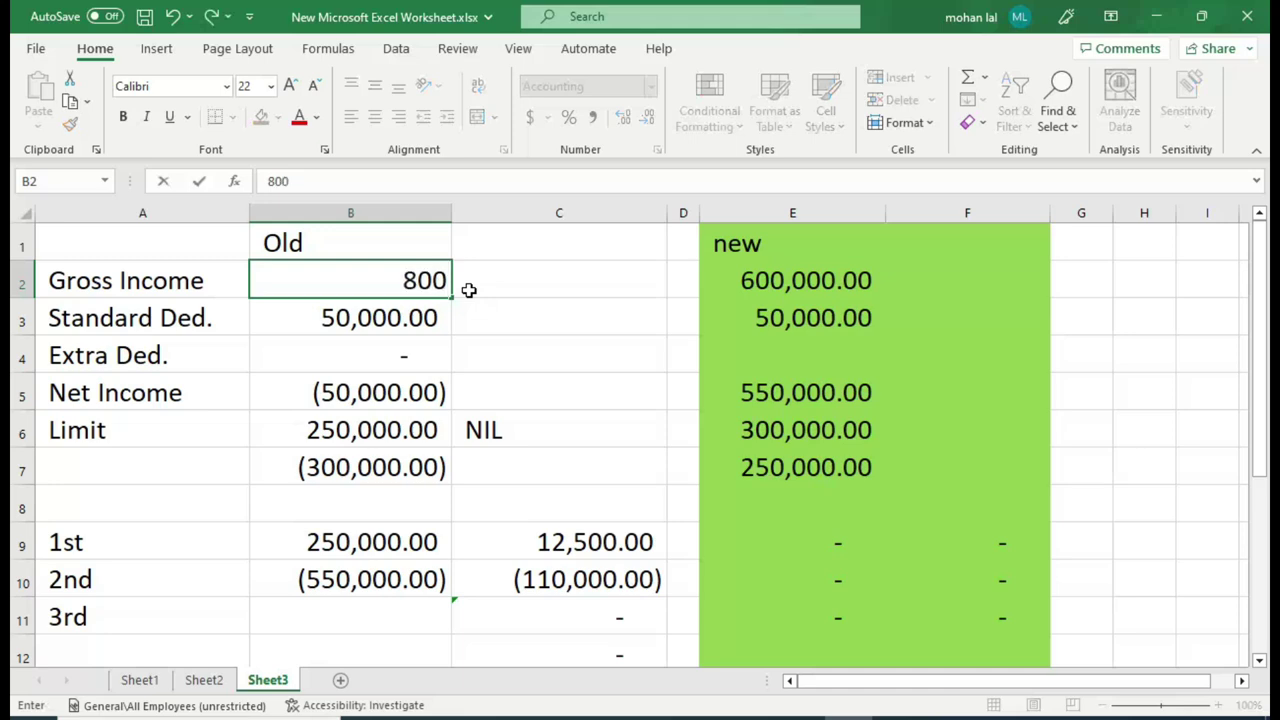
key(Return)
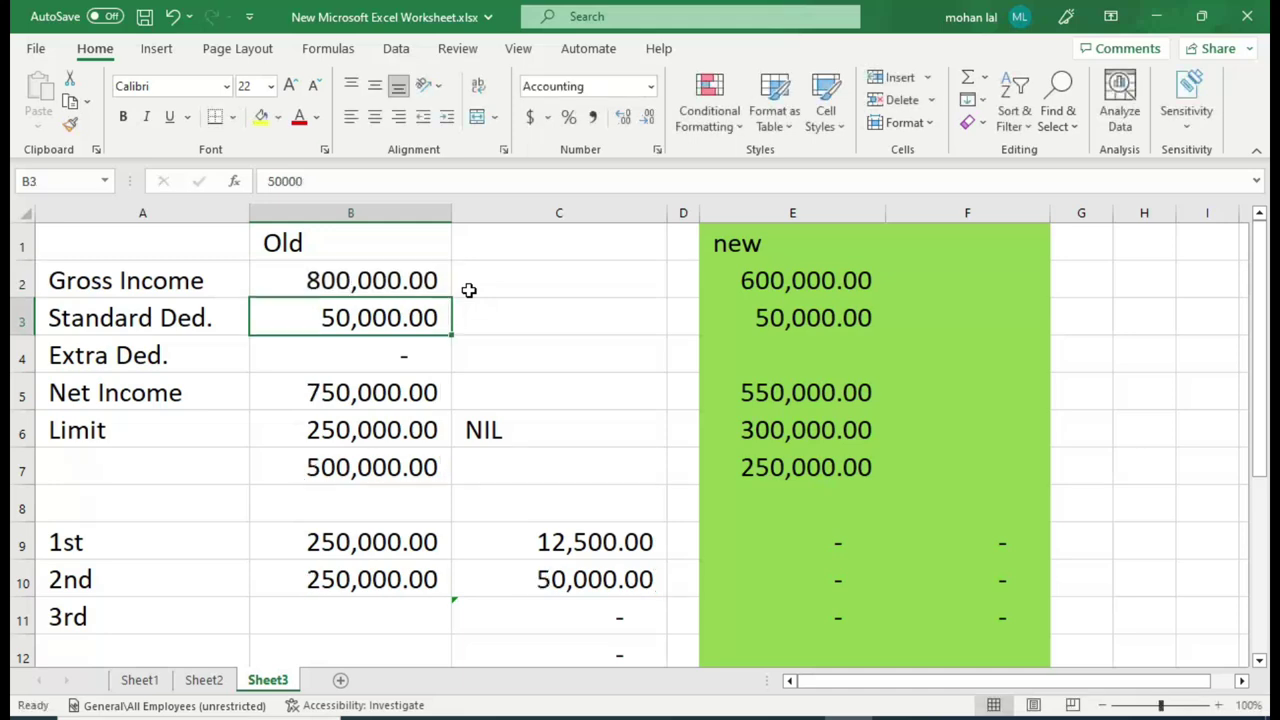
scroll(330, 330, down, 1)
scroll(334, 322, up, 1)
click(338, 392)
Step: Switch to the ClearTax summary, expand the tax due breakdown, and mark the old regime Income Tax and Health and Education Cess figures
key(alt+Tab)
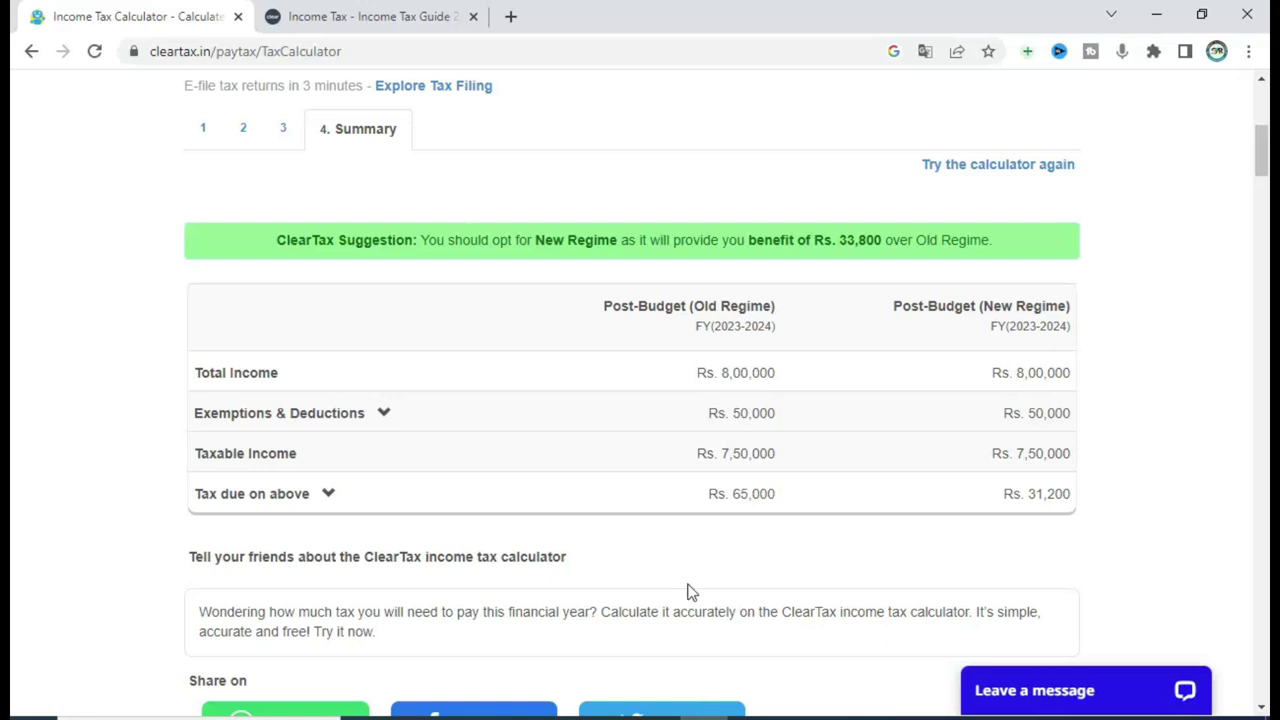
click(338, 503)
scroll(740, 530, down, 1)
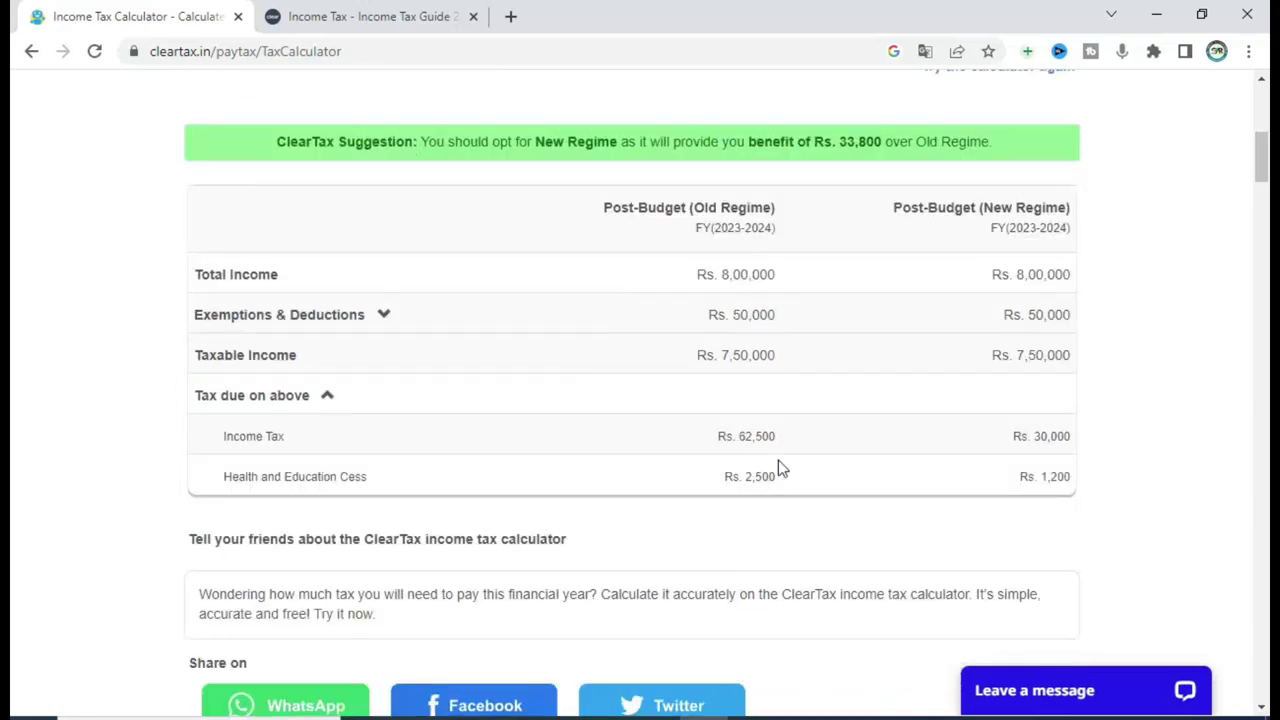
mouse_move(697, 419)
mouse_down()
mouse_move(713, 450)
mouse_move(812, 450)
mouse_up()
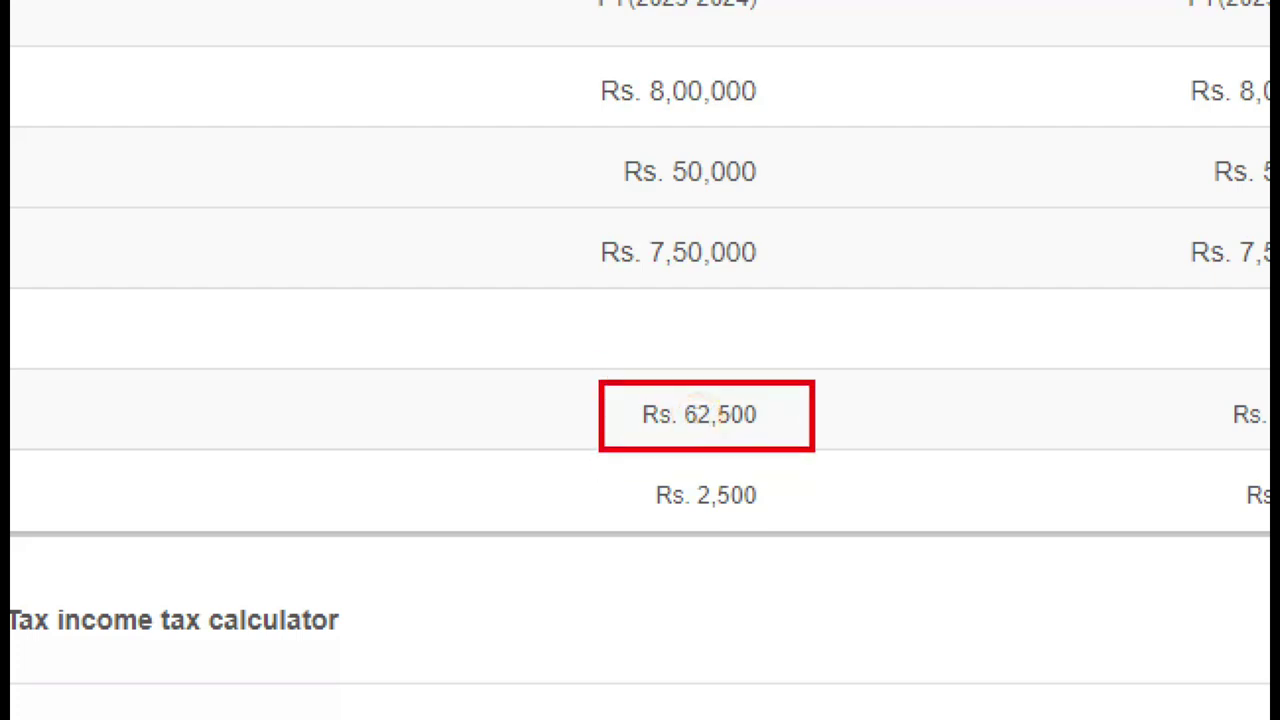
mouse_move(626, 459)
mouse_down()
mouse_move(804, 530)
mouse_move(818, 495)
mouse_up()
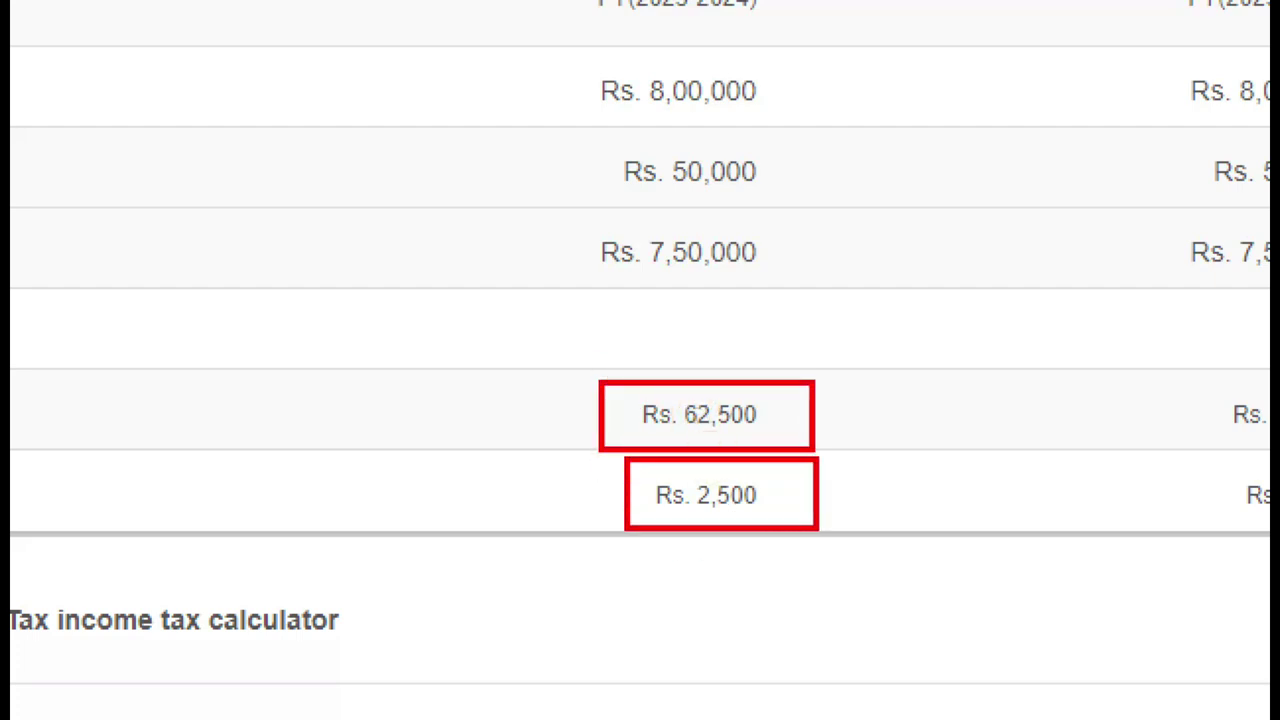
mouse_move(789, 385)
mouse_down()
mouse_move(792, 417)
mouse_move(912, 343)
mouse_up()
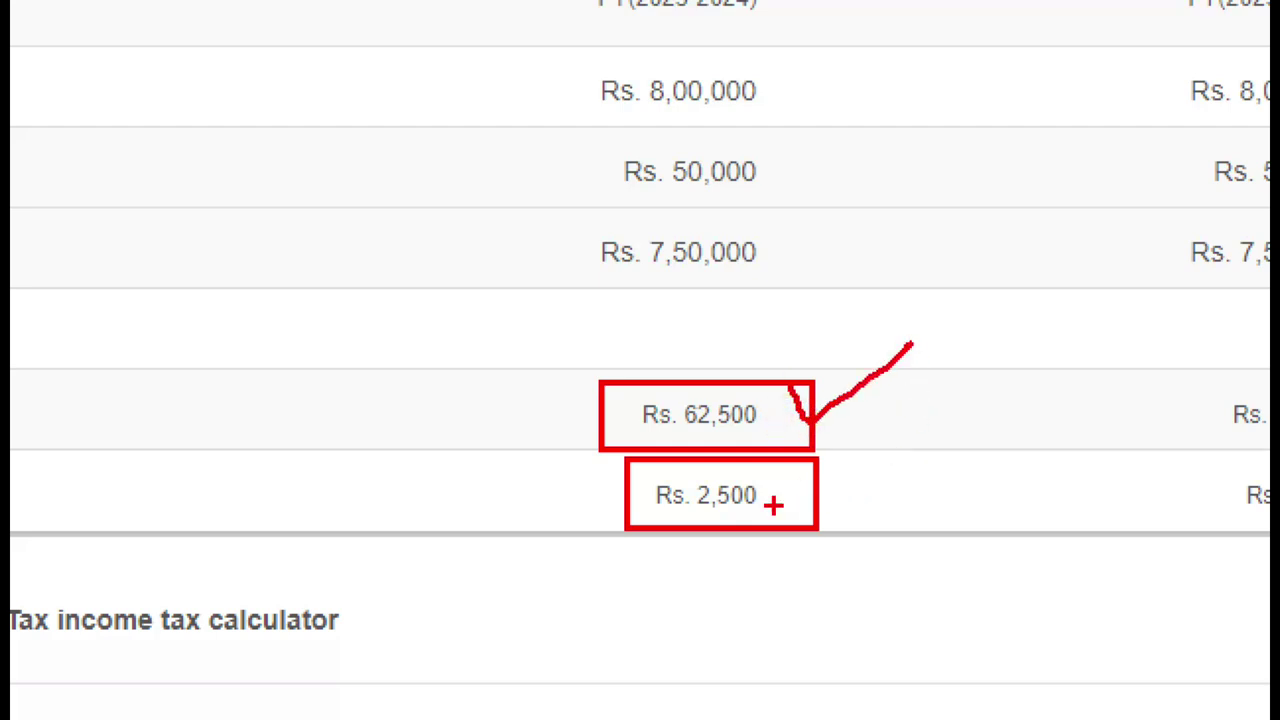
drag(773, 507, 928, 447)
mouse_move(569, 328)
mouse_down()
mouse_move(614, 561)
mouse_move(884, 368)
mouse_move(476, 402)
mouse_up()
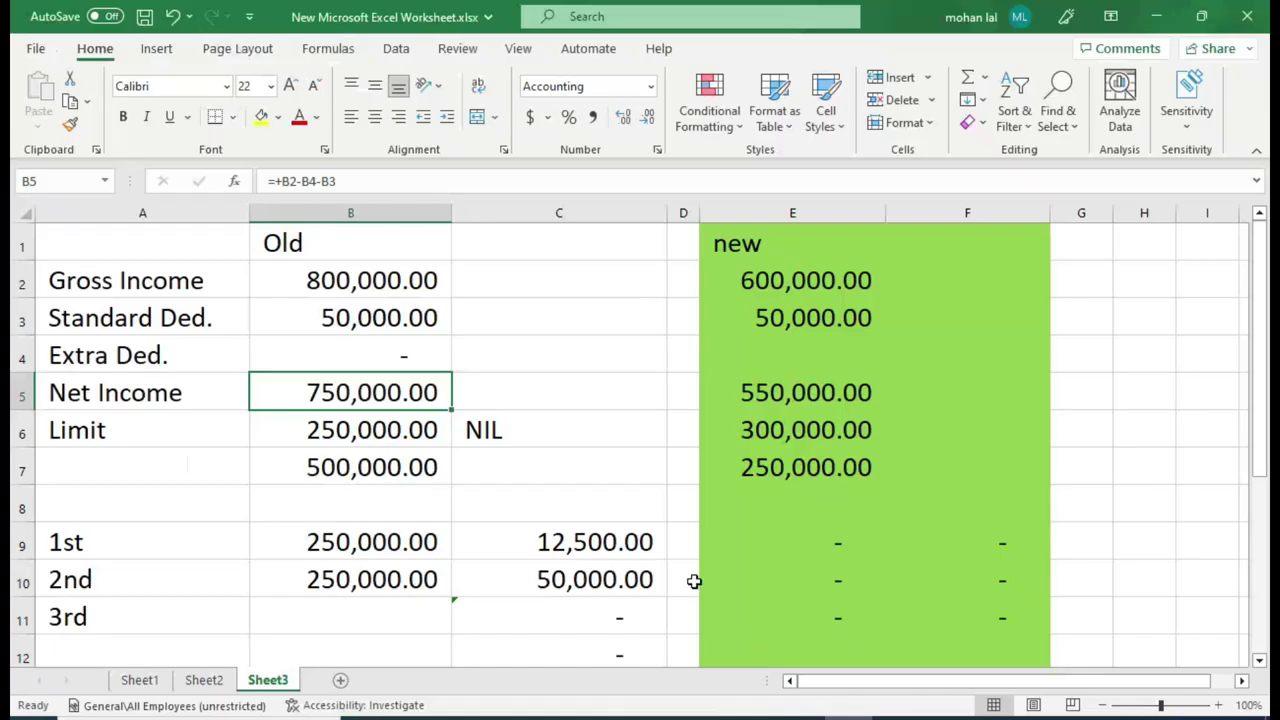
Step: Review the old regime tax total in Sheet3, and check the Net Income and Limit cells
scroll(694, 580, down, 3)
scroll(609, 509, up, 2)
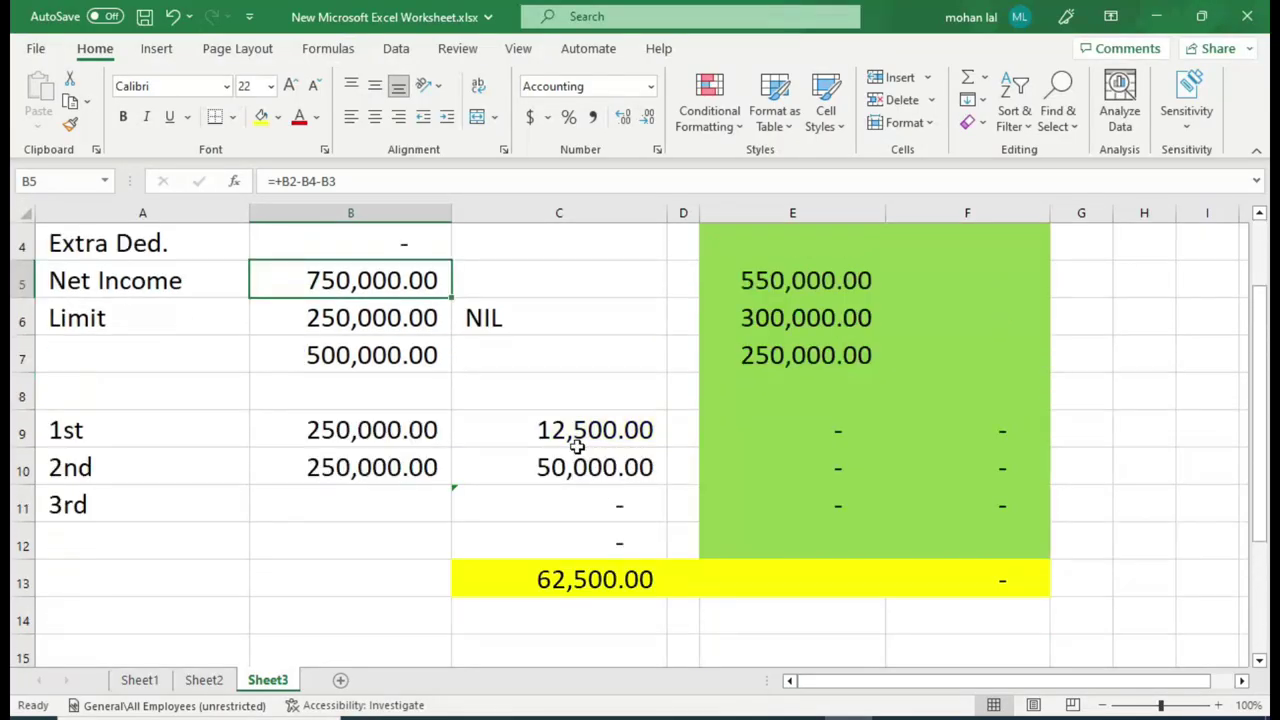
scroll(586, 457, up, 1)
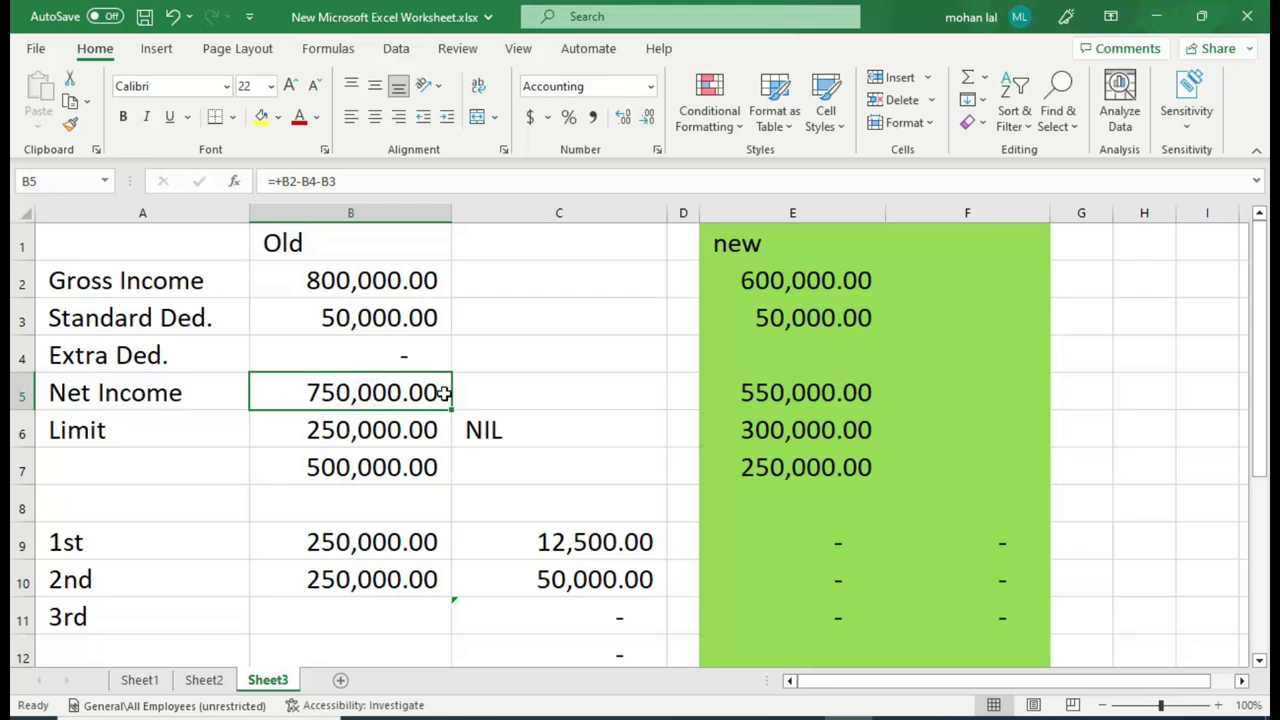
click(474, 393)
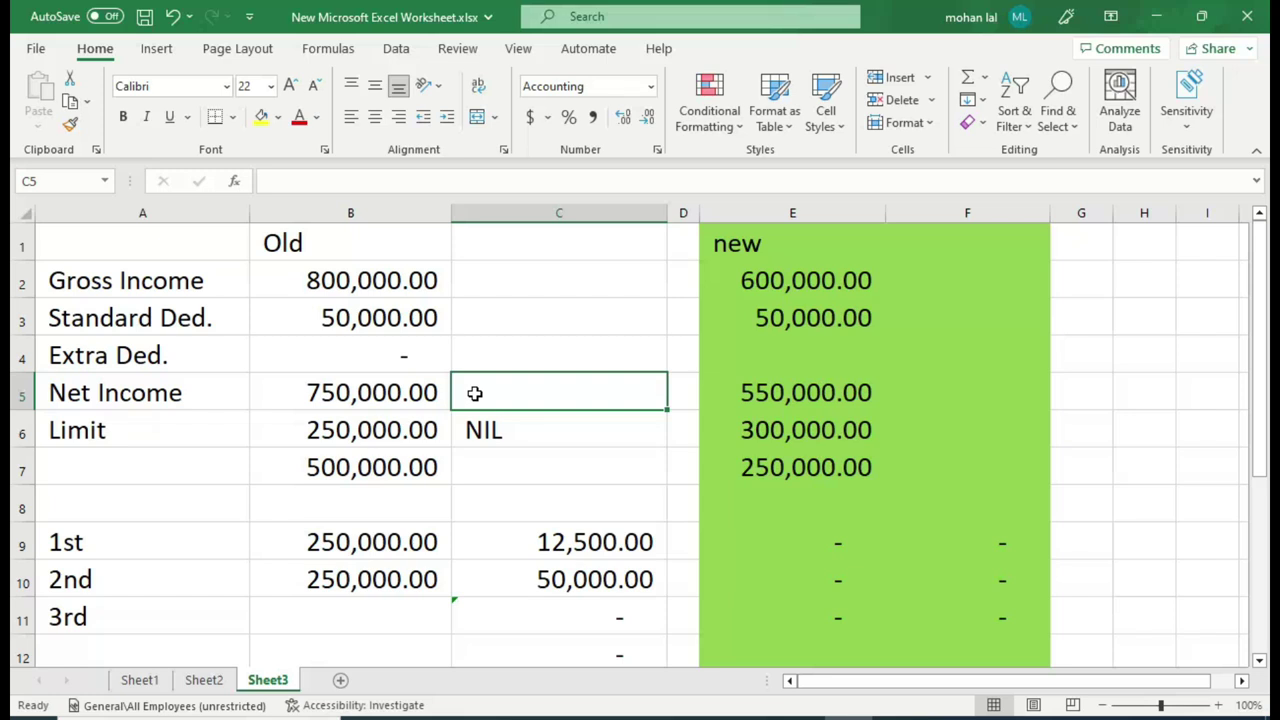
key(Left)
key(Right)
key(Left)
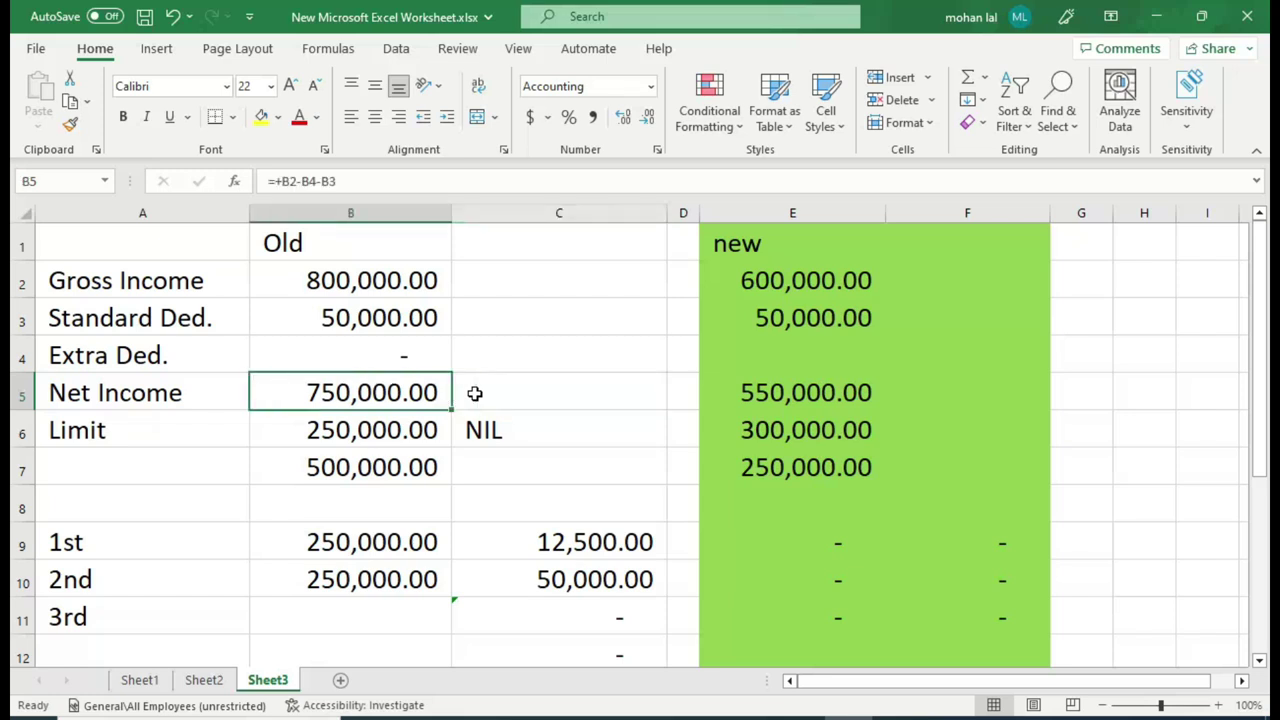
key(Down)
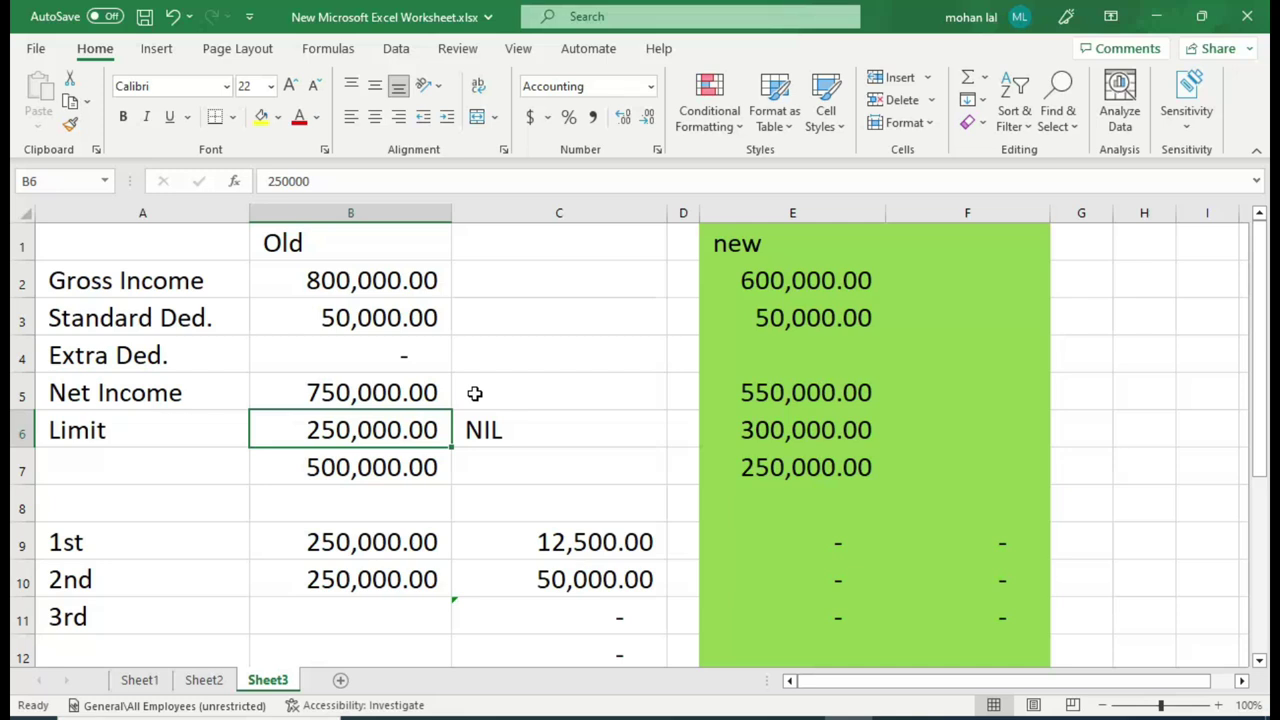
Step: Trace the old regime calculation in Sheet3 from Net Income through the Limit and the remaining amount to the 1st slab
scroll(311, 440, down, 1)
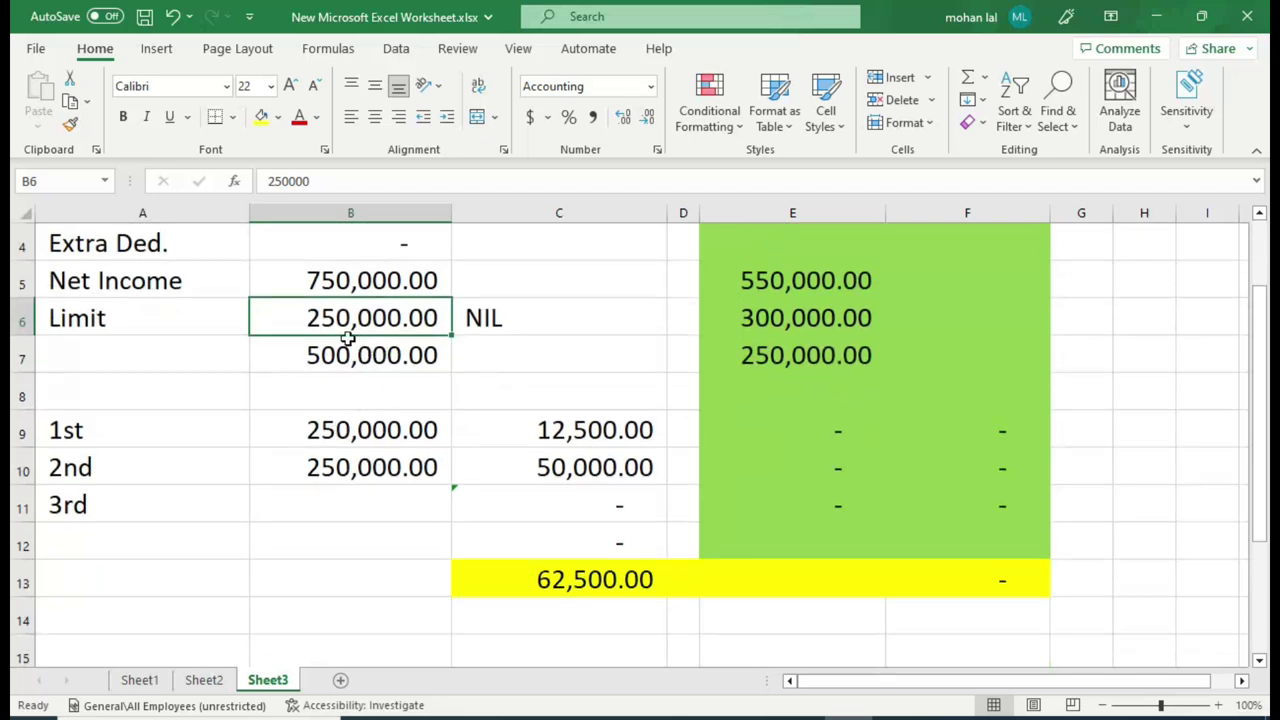
click(333, 287)
click(342, 316)
click(348, 359)
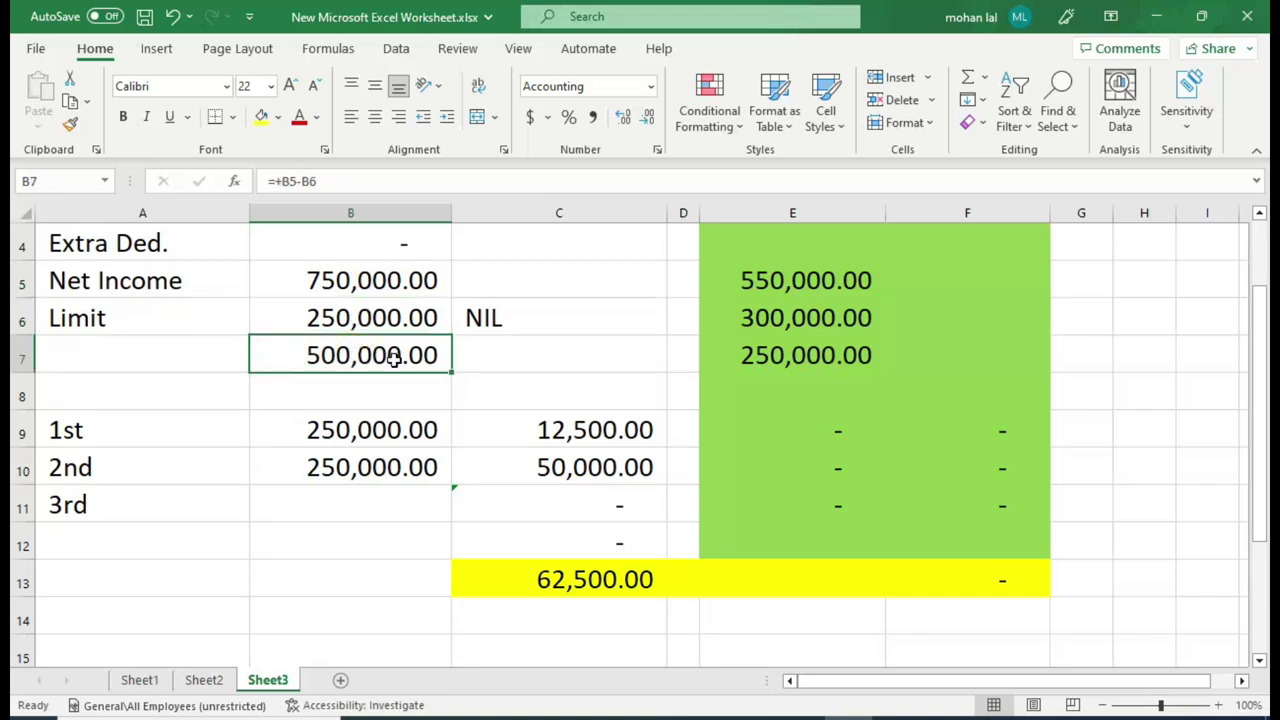
click(349, 428)
Step: Open the slab rates on Sheet2 and mark the Up to Rs 2.5 lakh and Rs 2,50,001 to Rs 5 lakh rows
click(210, 682)
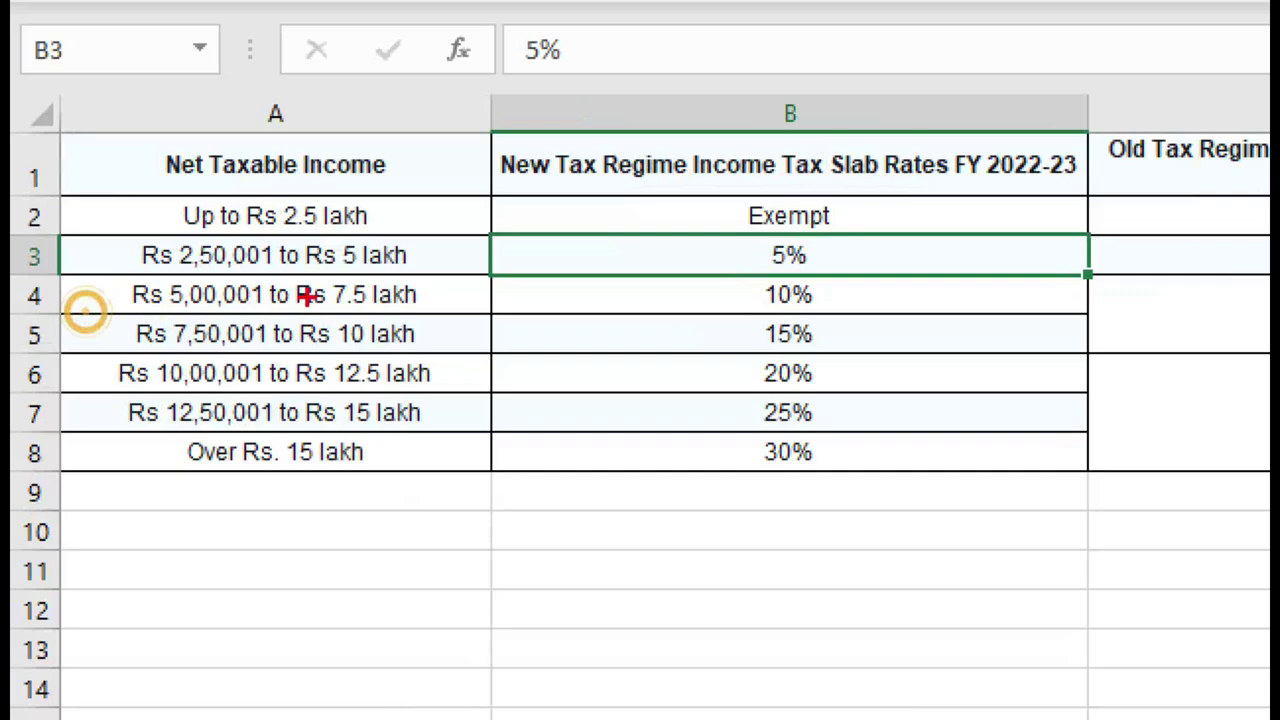
drag(236, 262, 214, 263)
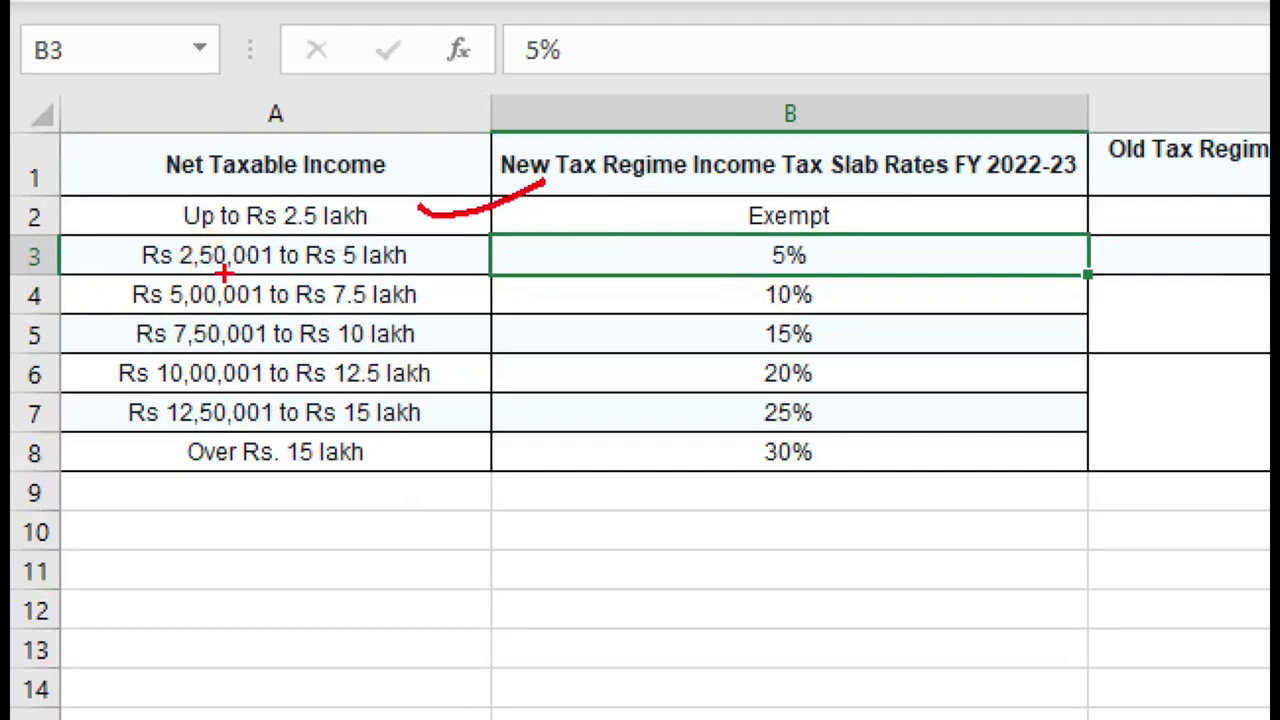
drag(672, 256, 780, 215)
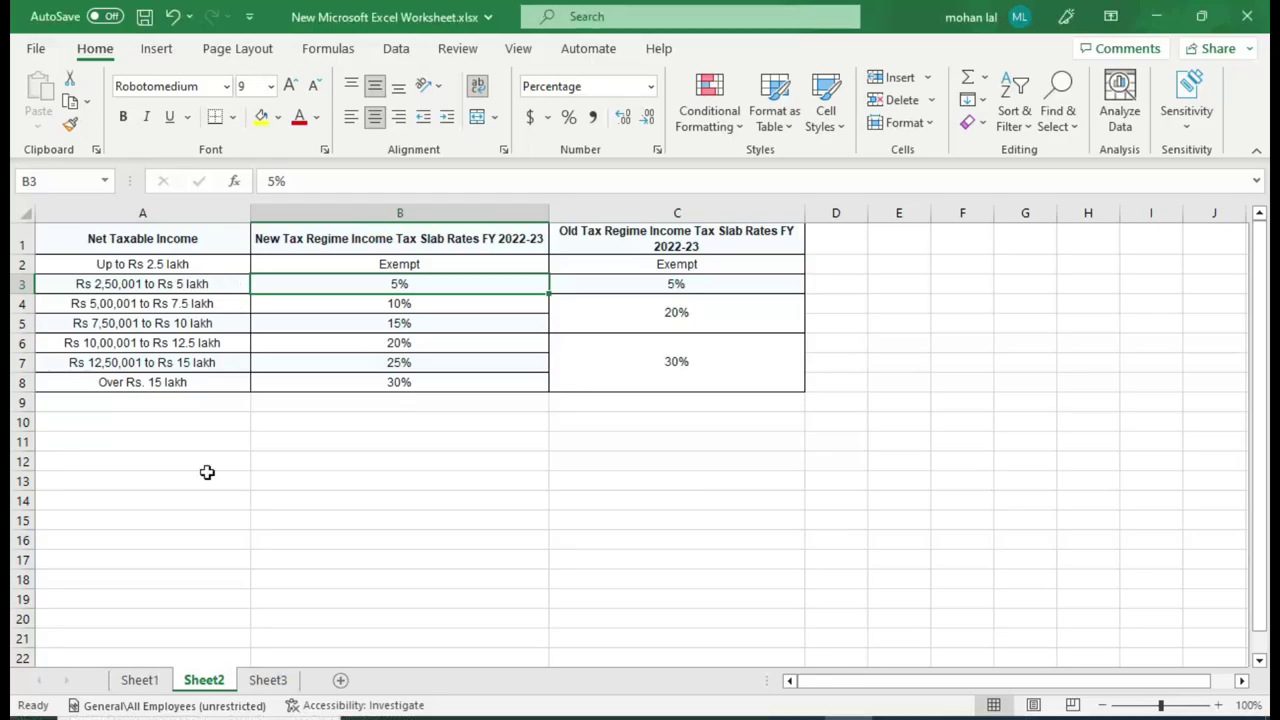
Step: Check the 1st and 2nd slab amounts and the 1st slab's tax formula in Sheet3, and return to the rates on Sheet2
click(267, 680)
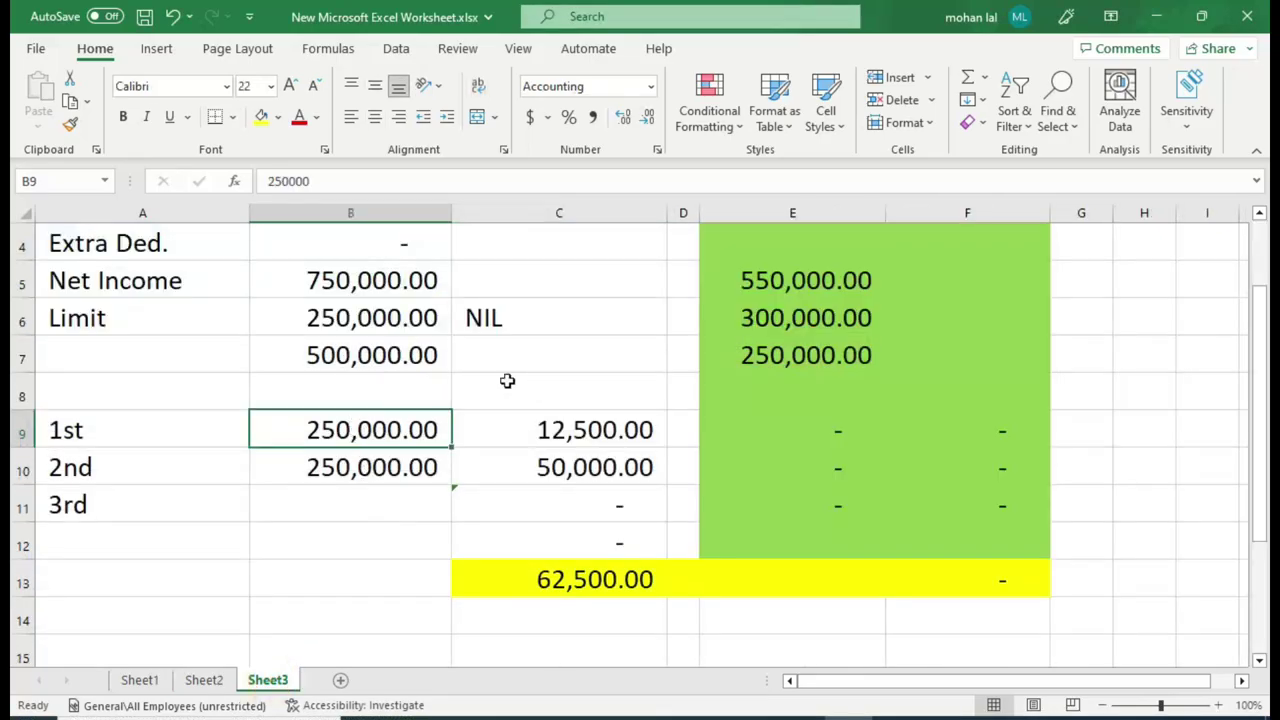
click(334, 472)
click(427, 426)
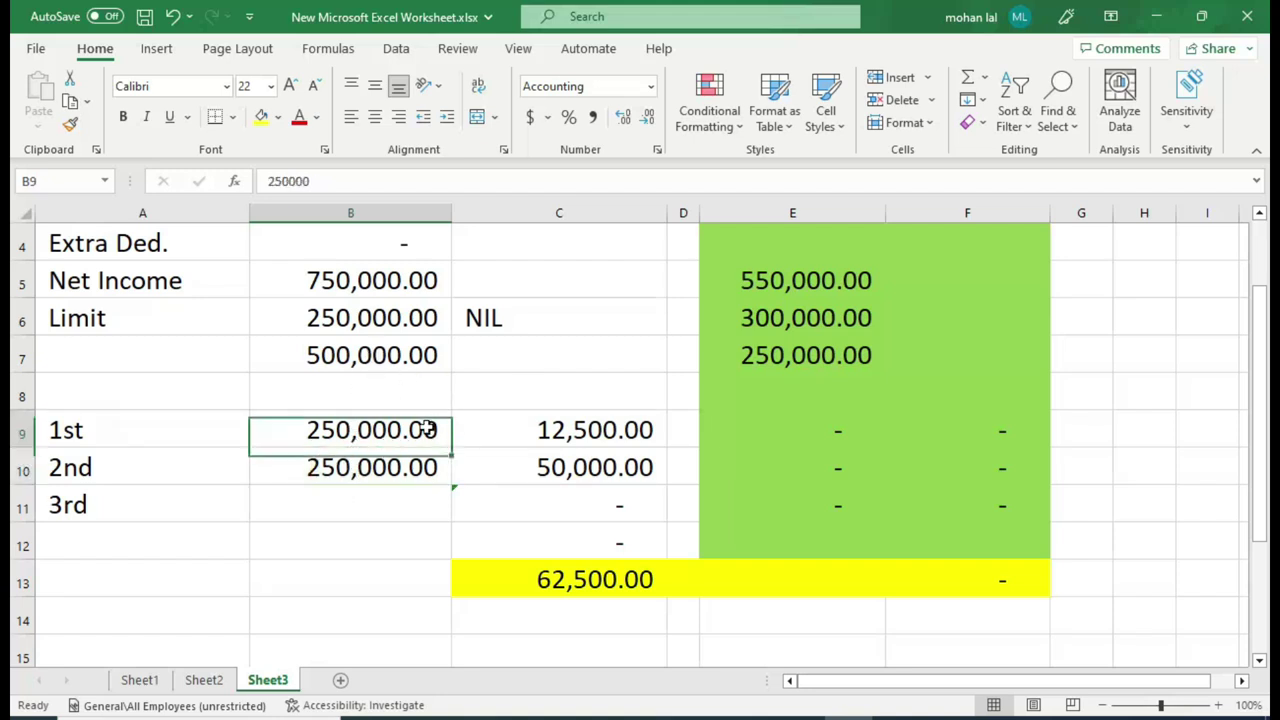
click(573, 430)
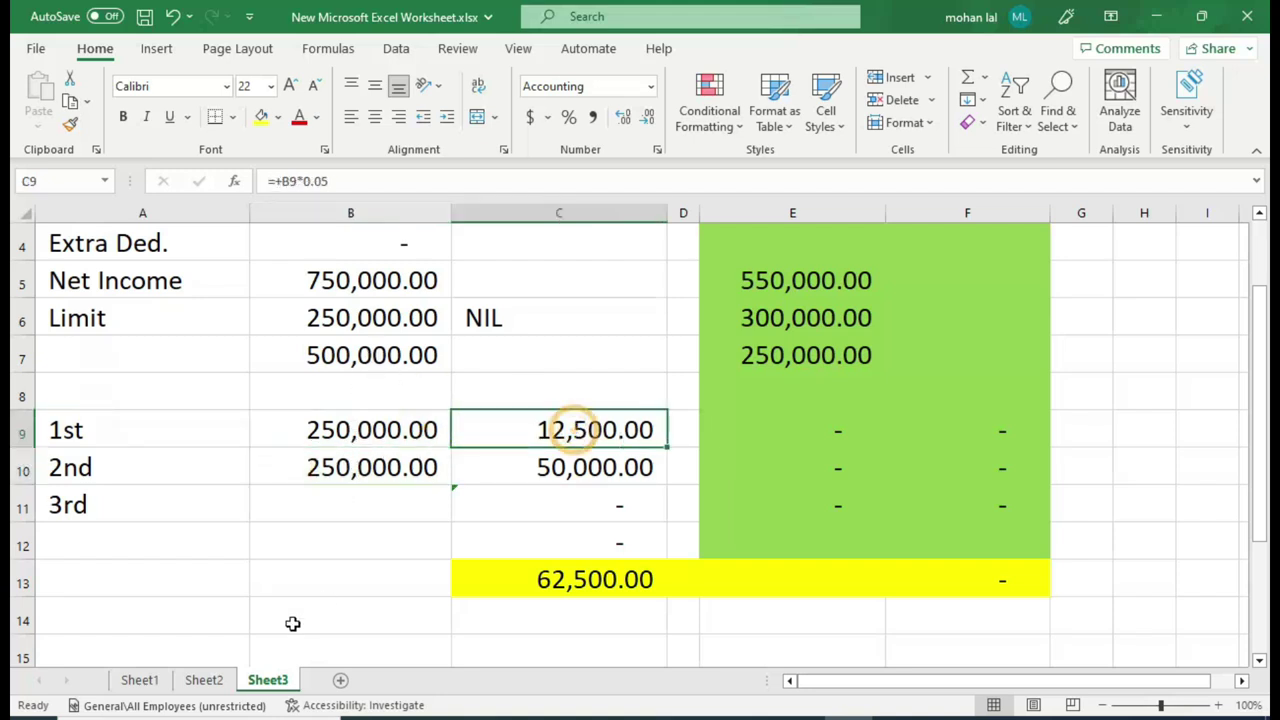
click(205, 680)
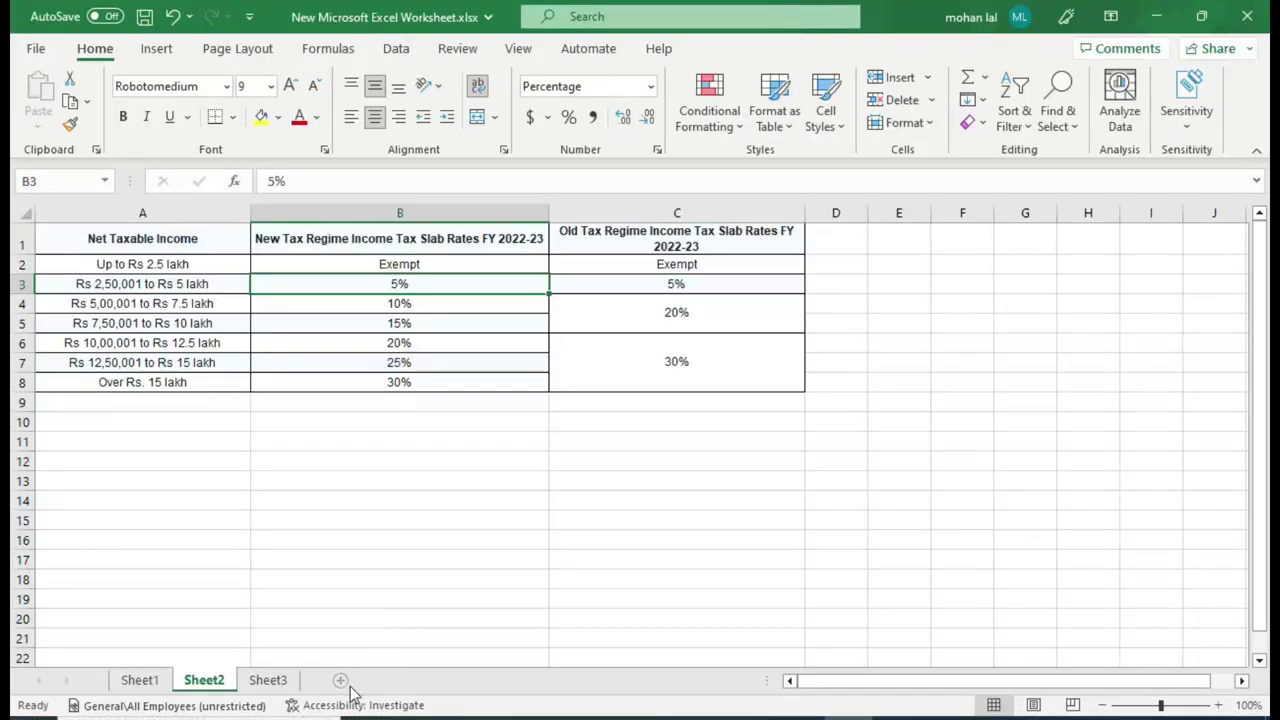
Step: Check the 2nd slab's tax formula in Sheet3 and mark the old regime 5% and 20% rates on Sheet2
click(268, 680)
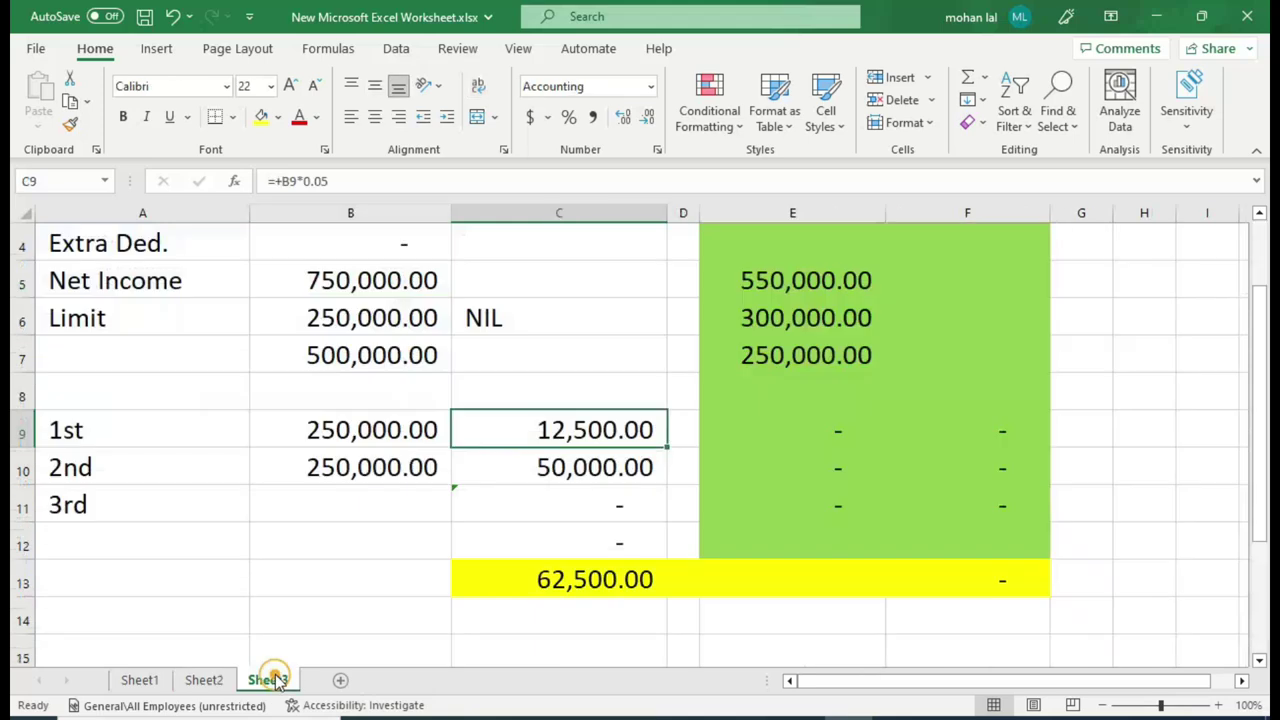
click(512, 465)
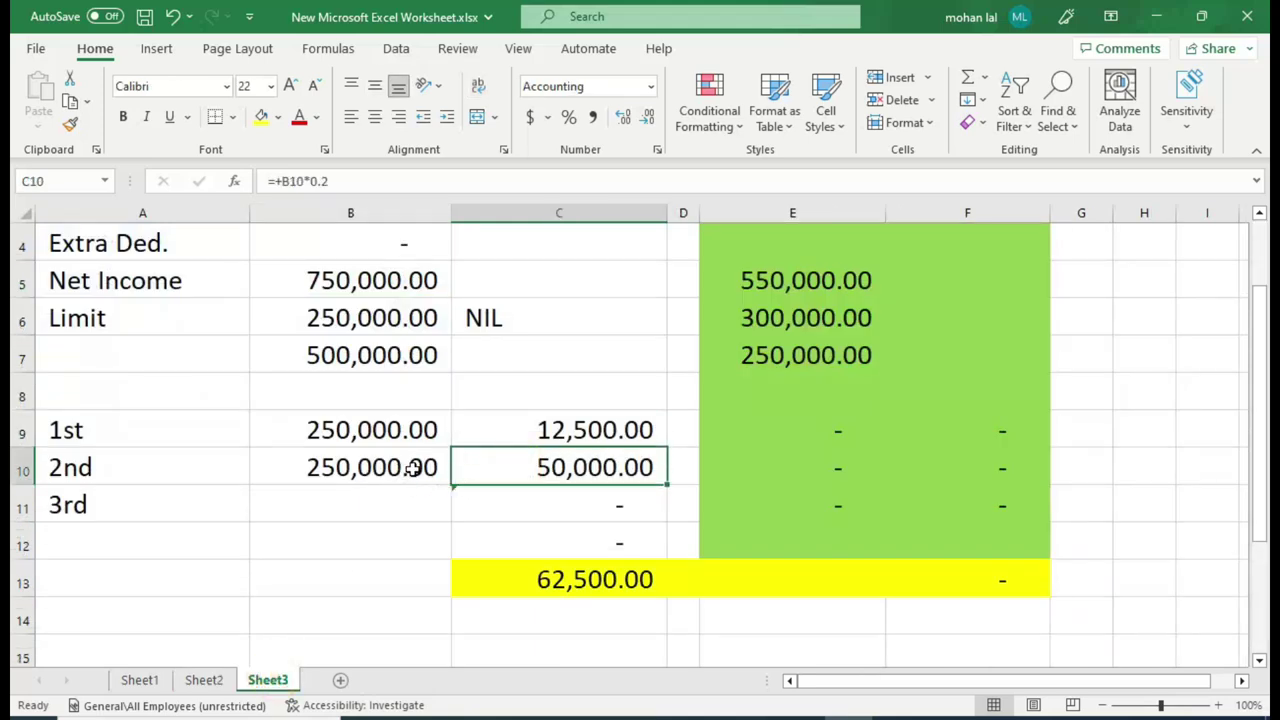
click(204, 680)
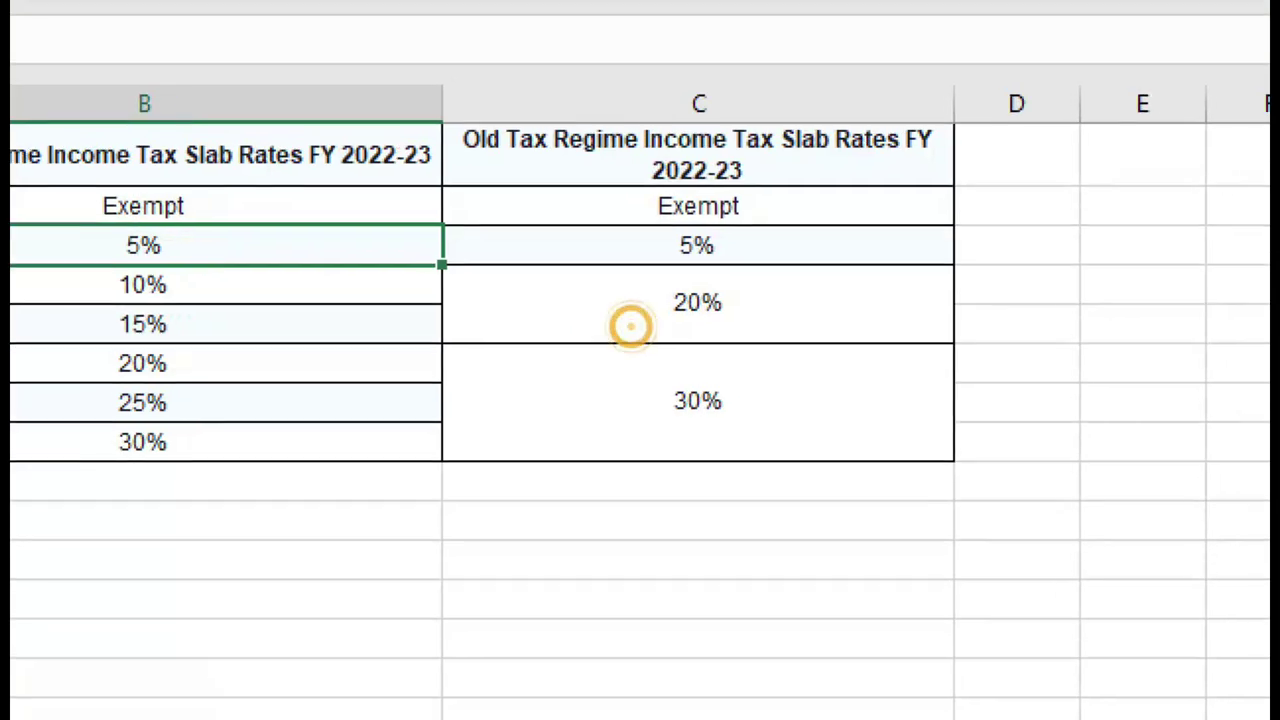
drag(616, 275, 664, 250)
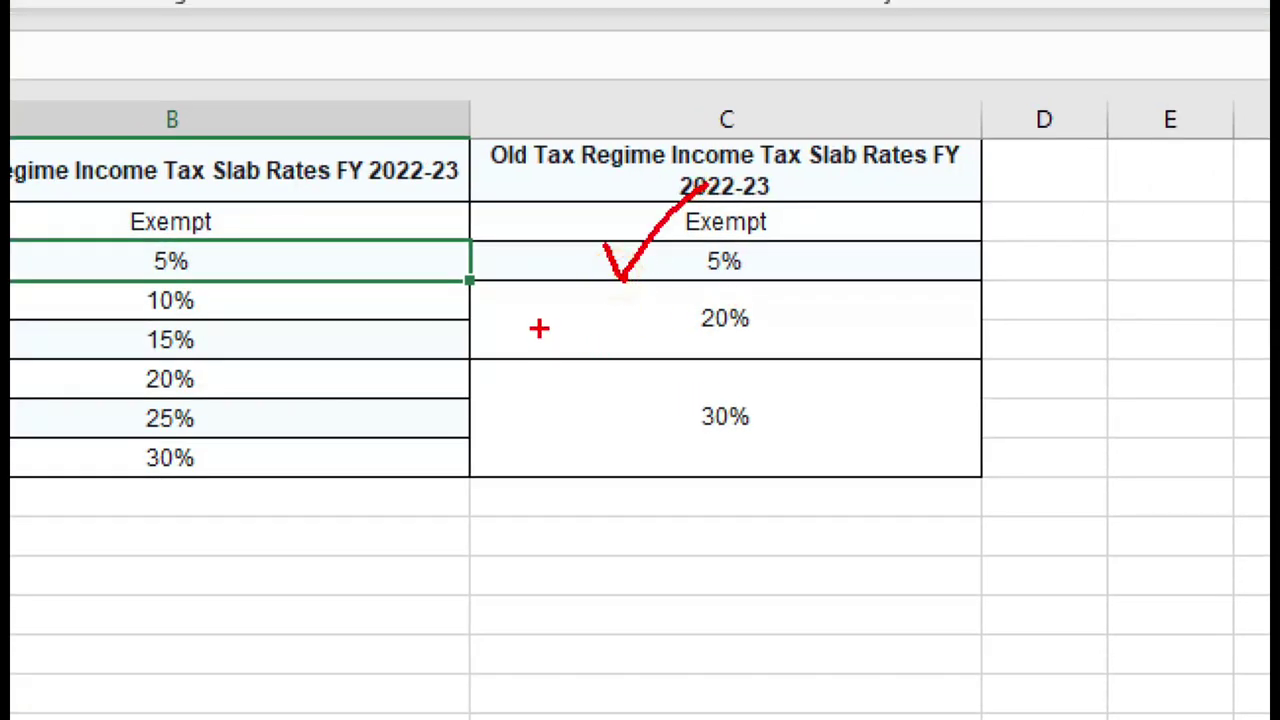
drag(537, 329, 822, 243)
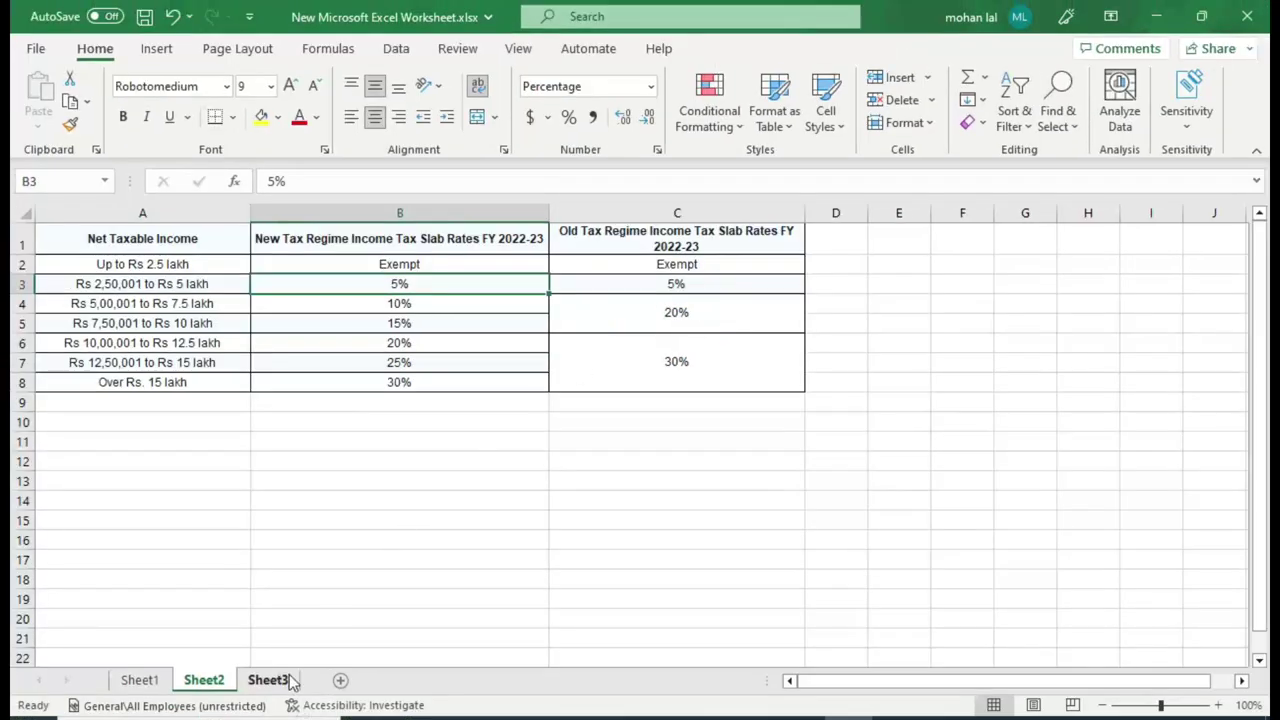
Step: Review the 1st and 2nd slab tax formulas in Sheet3 and compare both amounts with the old regime total
click(281, 684)
click(545, 428)
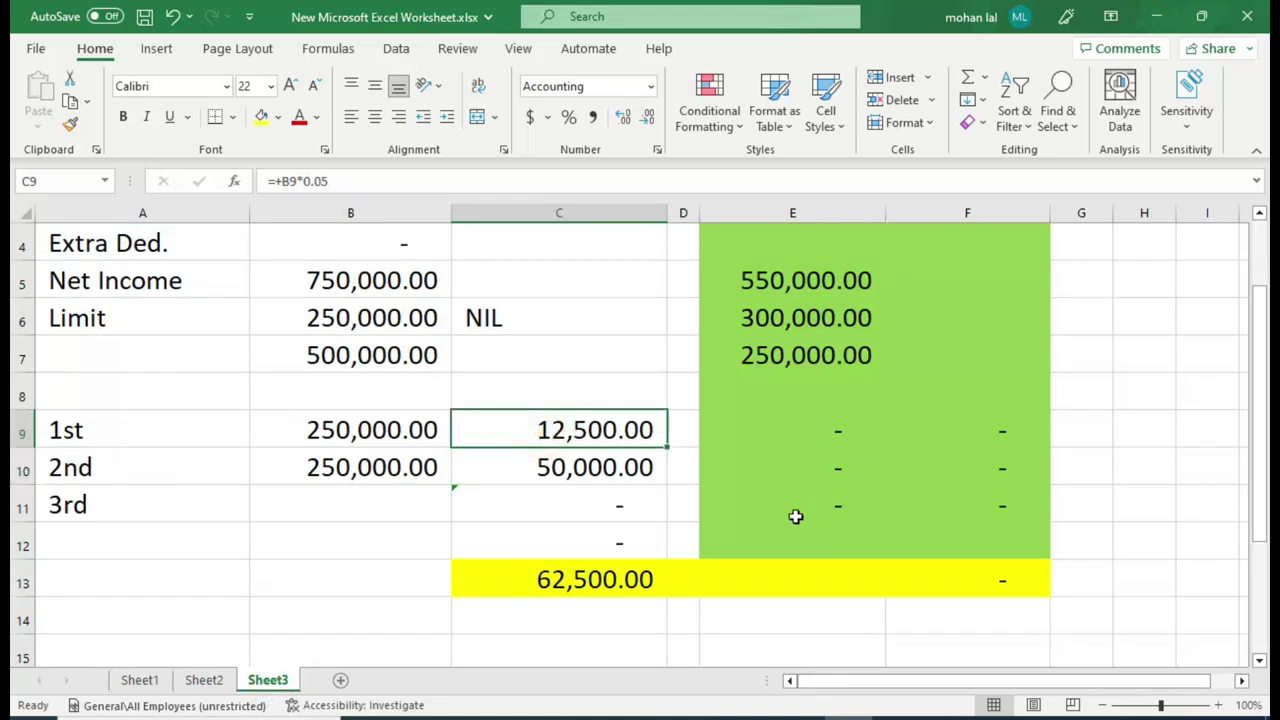
click(415, 473)
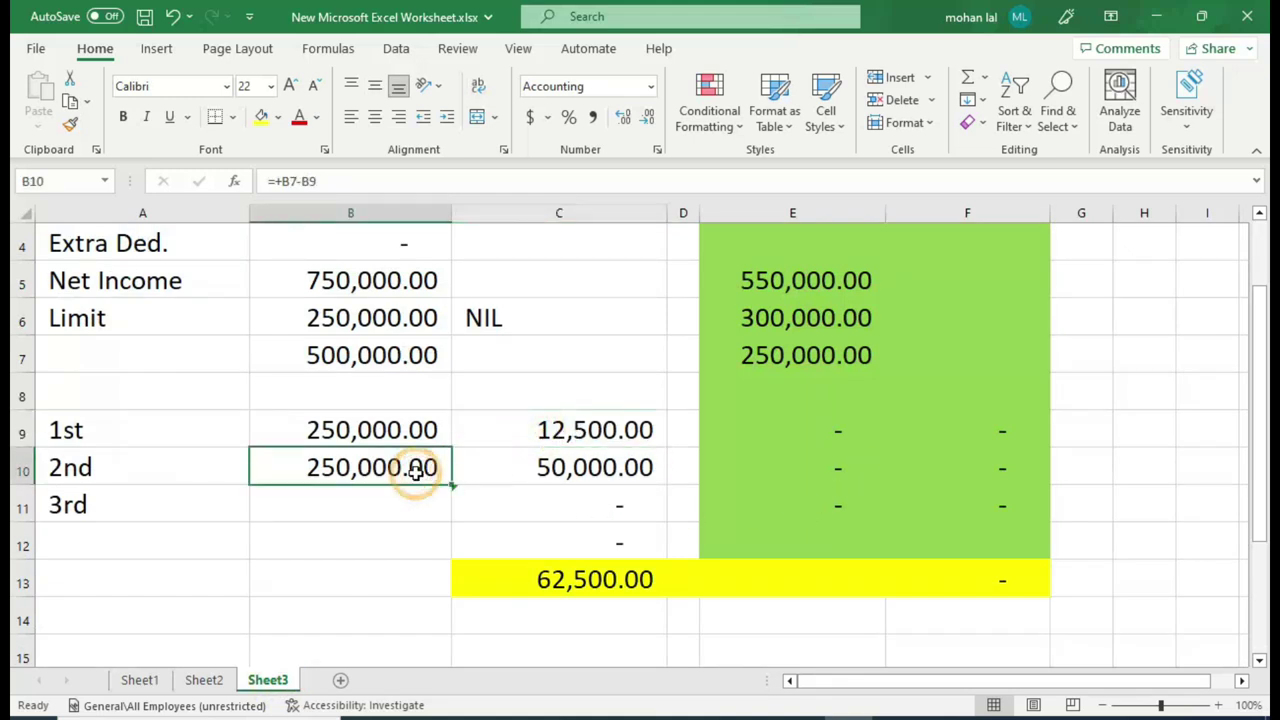
click(565, 479)
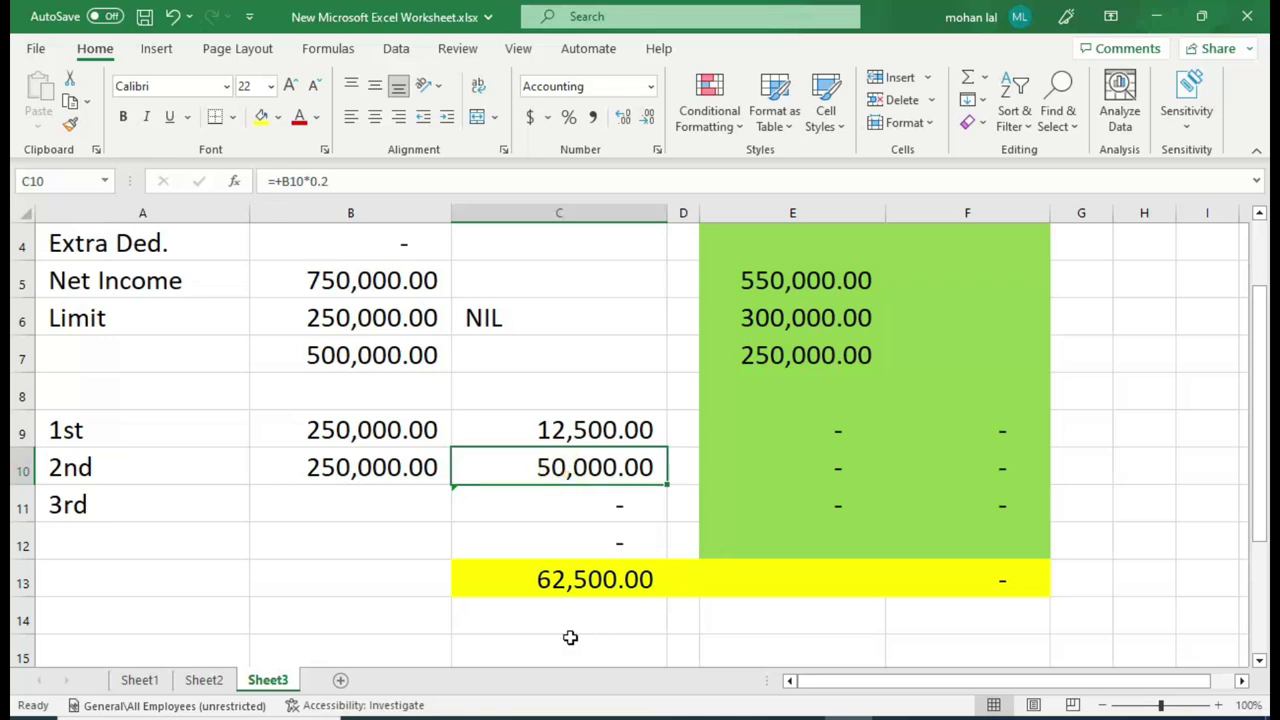
drag(508, 545, 623, 637)
click(625, 640)
click(591, 590)
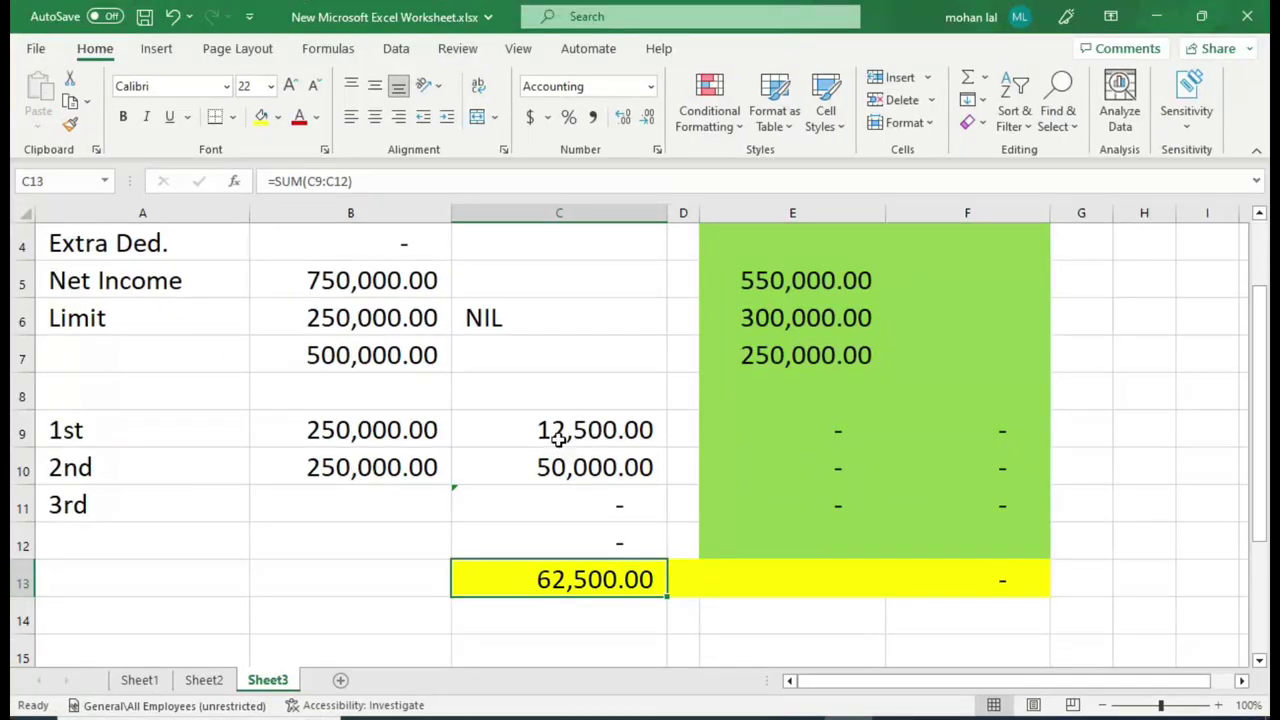
drag(560, 443, 562, 465)
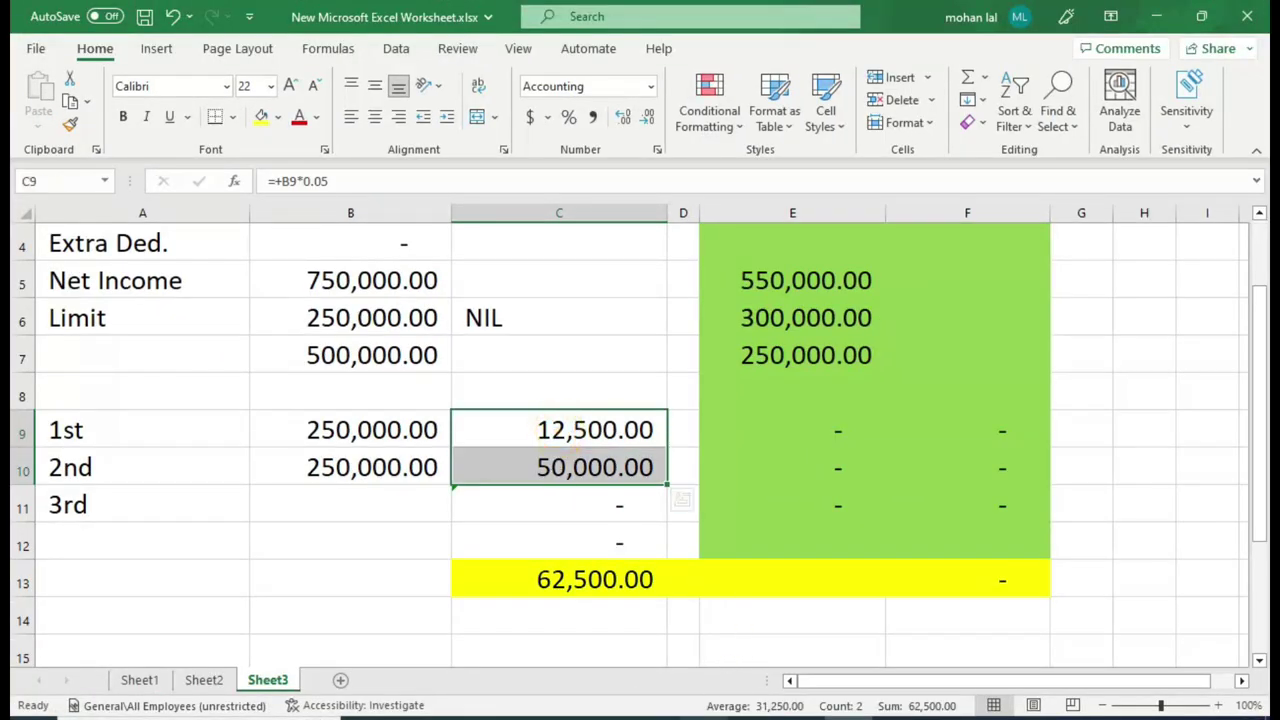
Step: Switch to the ClearTax summary, mark the old regime Income Tax amount, and return to the Sheet3 calculation in Excel
key(alt+Tab)
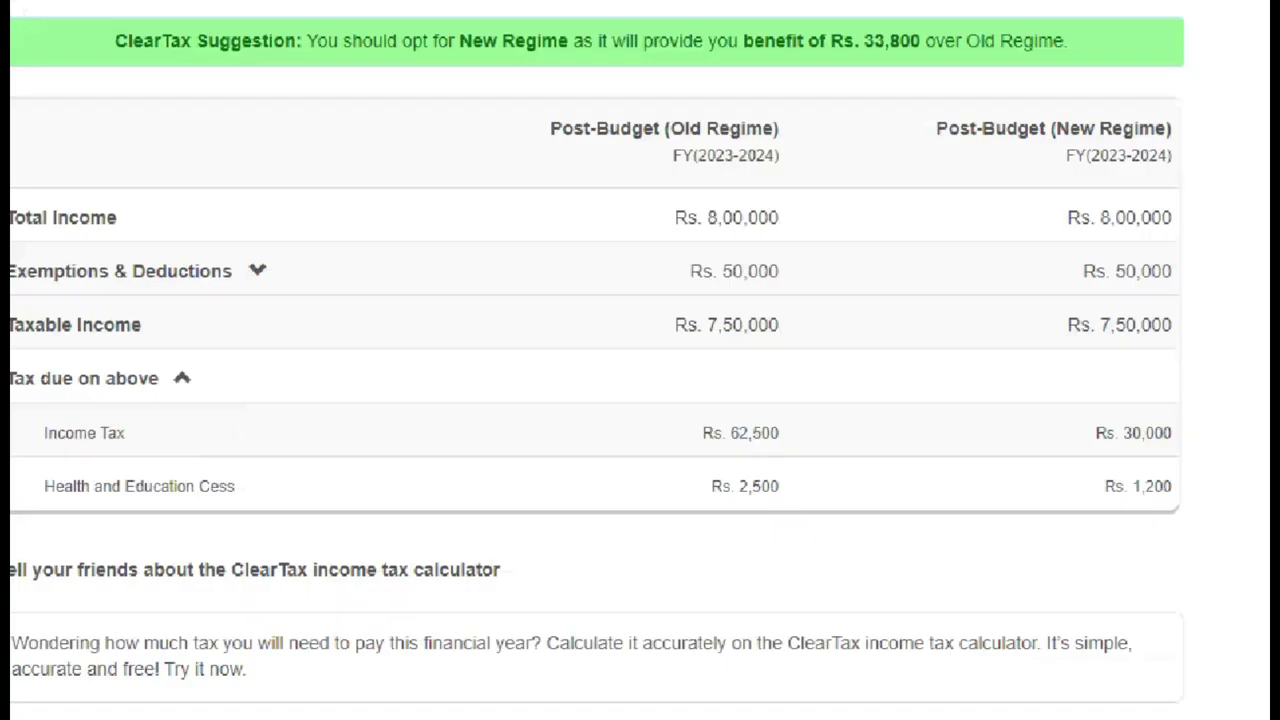
drag(684, 410, 805, 455)
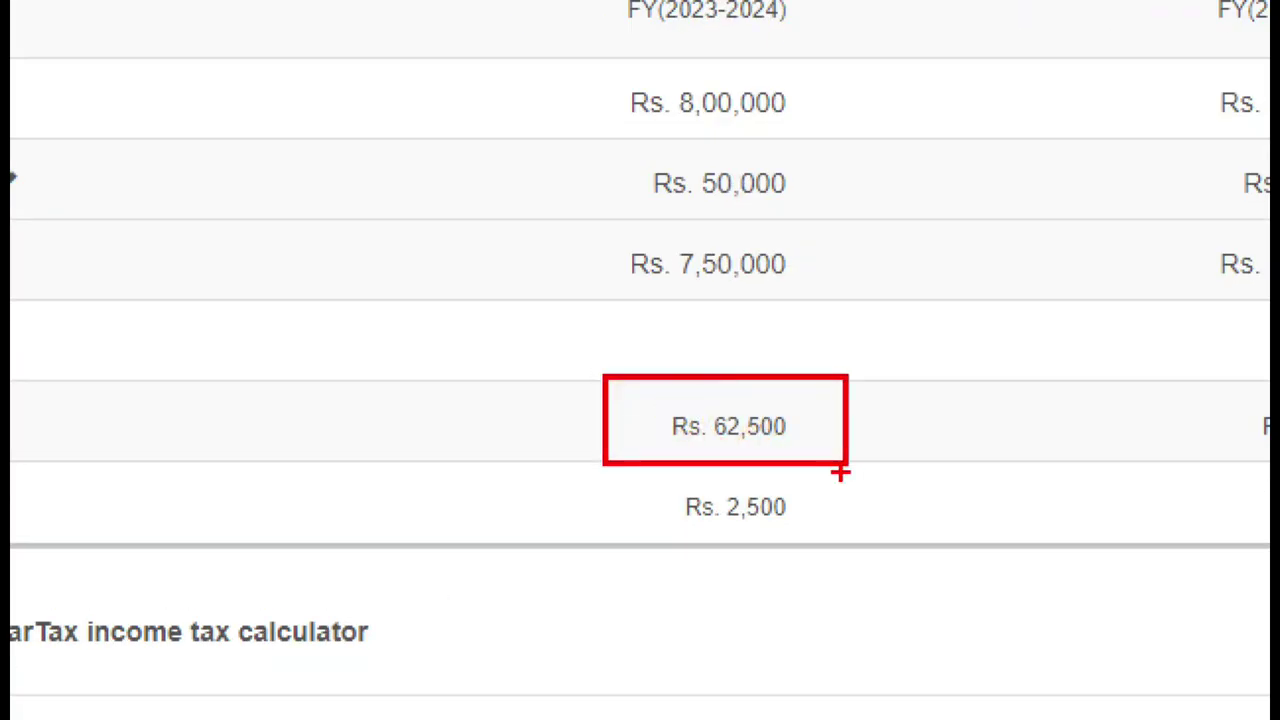
key(alt+Tab)
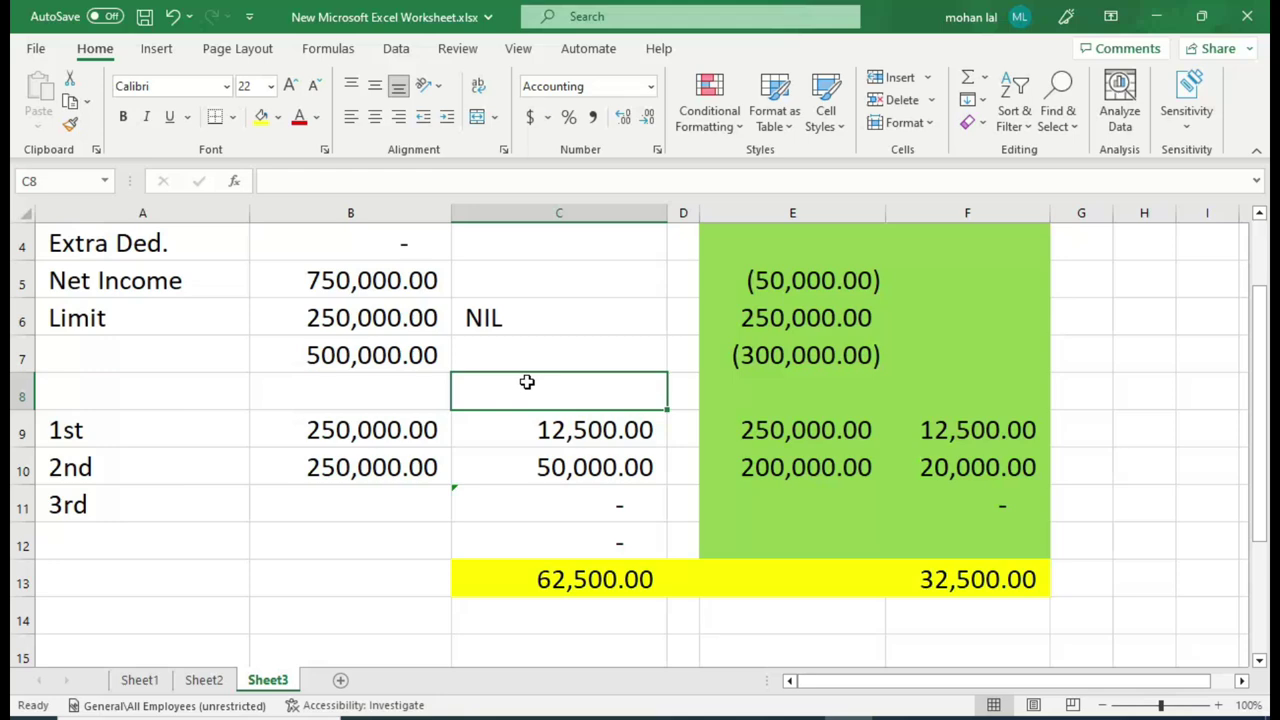
scroll(527, 382, up, 1)
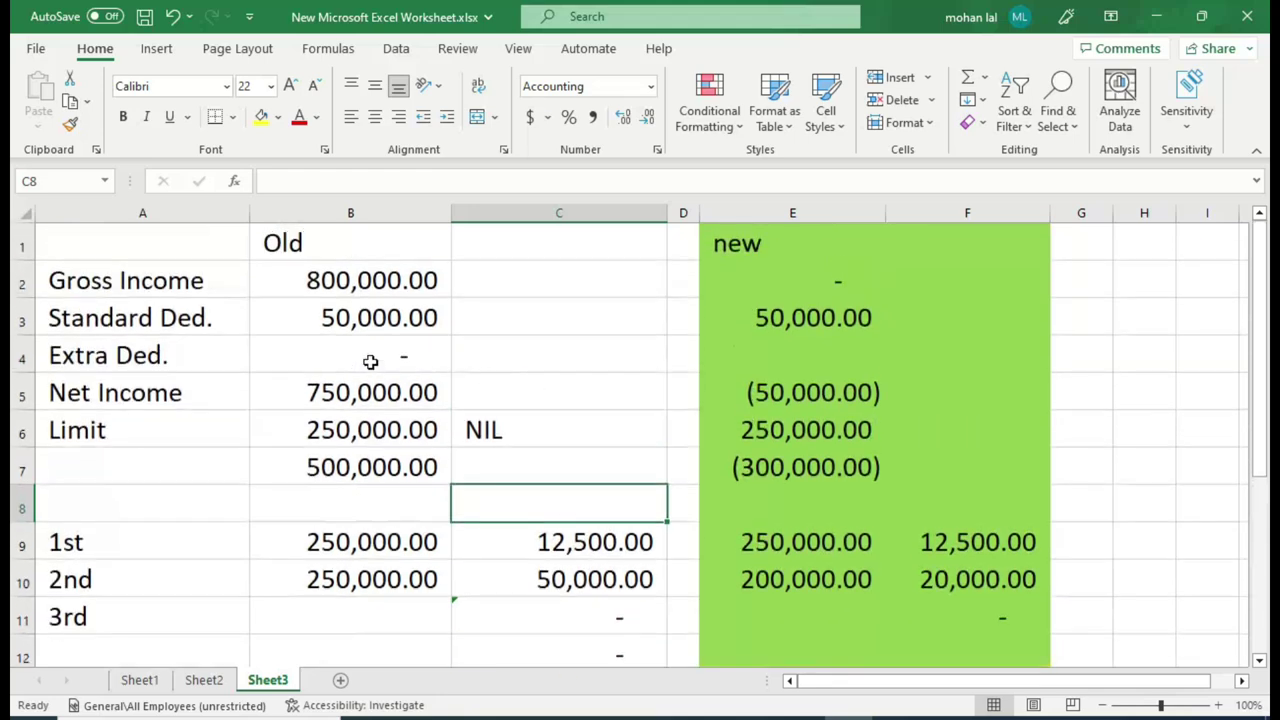
Step: Switch to the ClearTax calculator, reopen Income Details, keep the 8,00,000 salary, and continue to Deductions
key(alt+Tab)
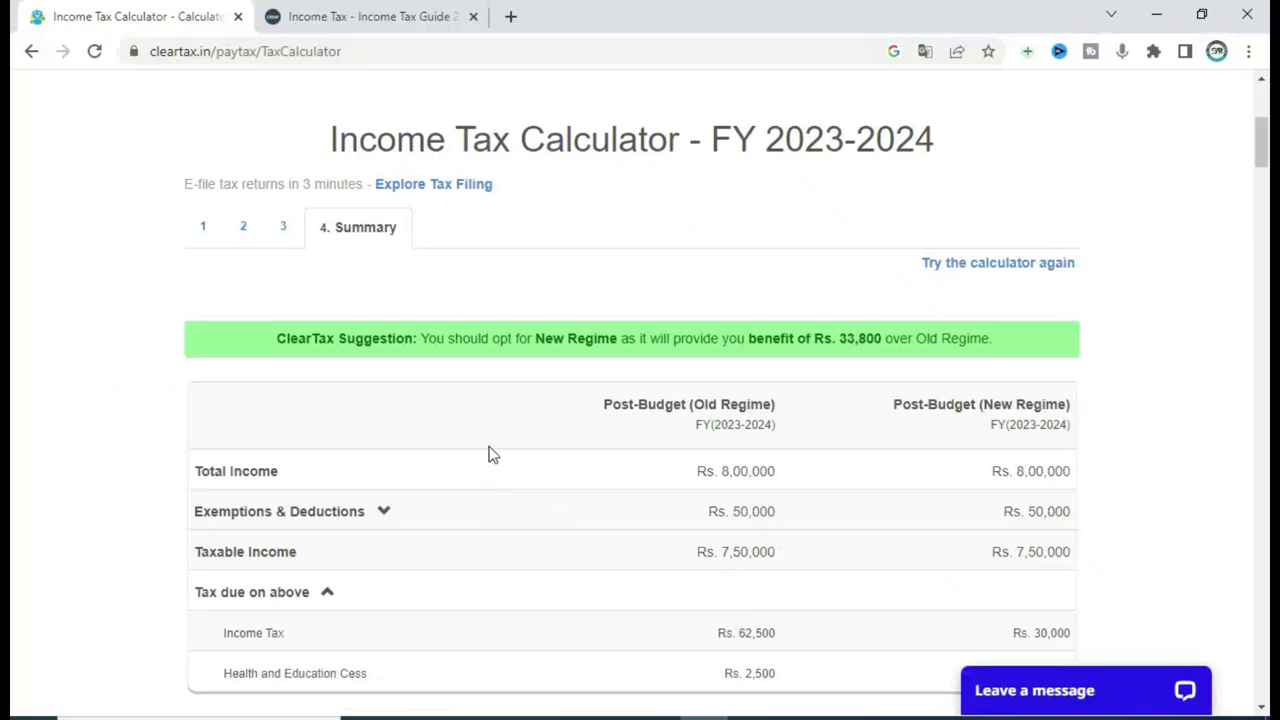
click(241, 232)
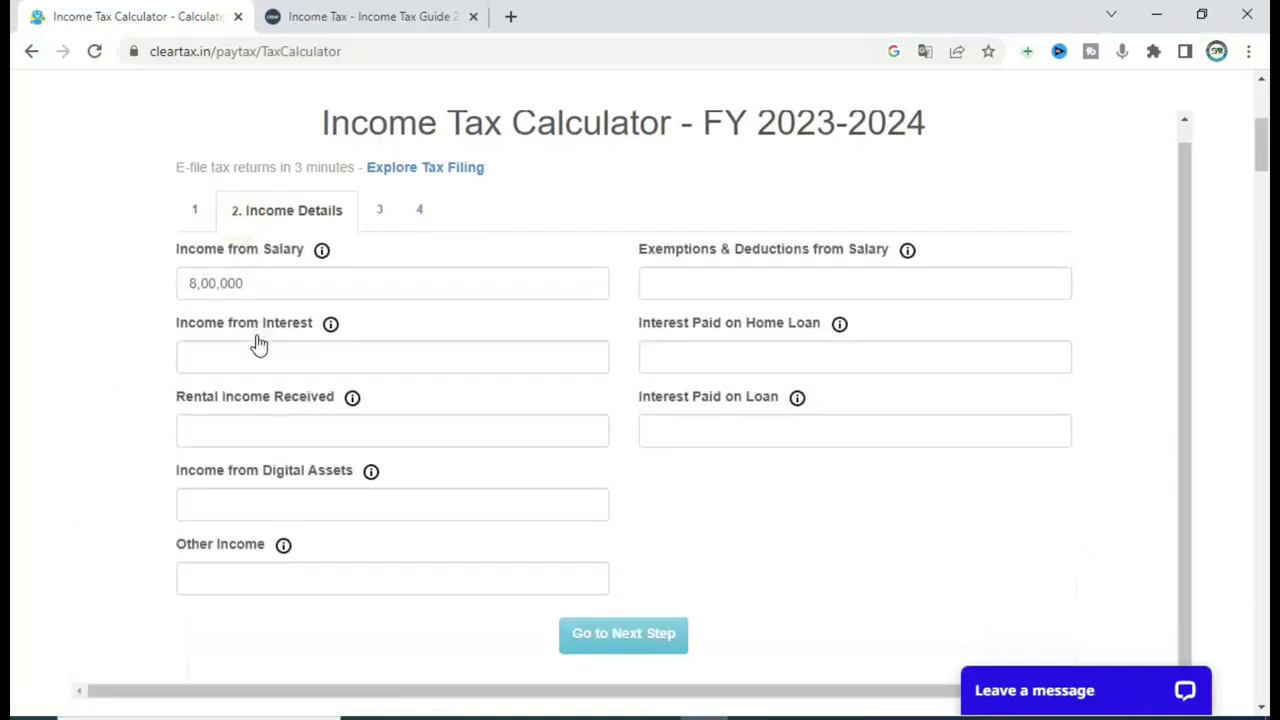
click(296, 284)
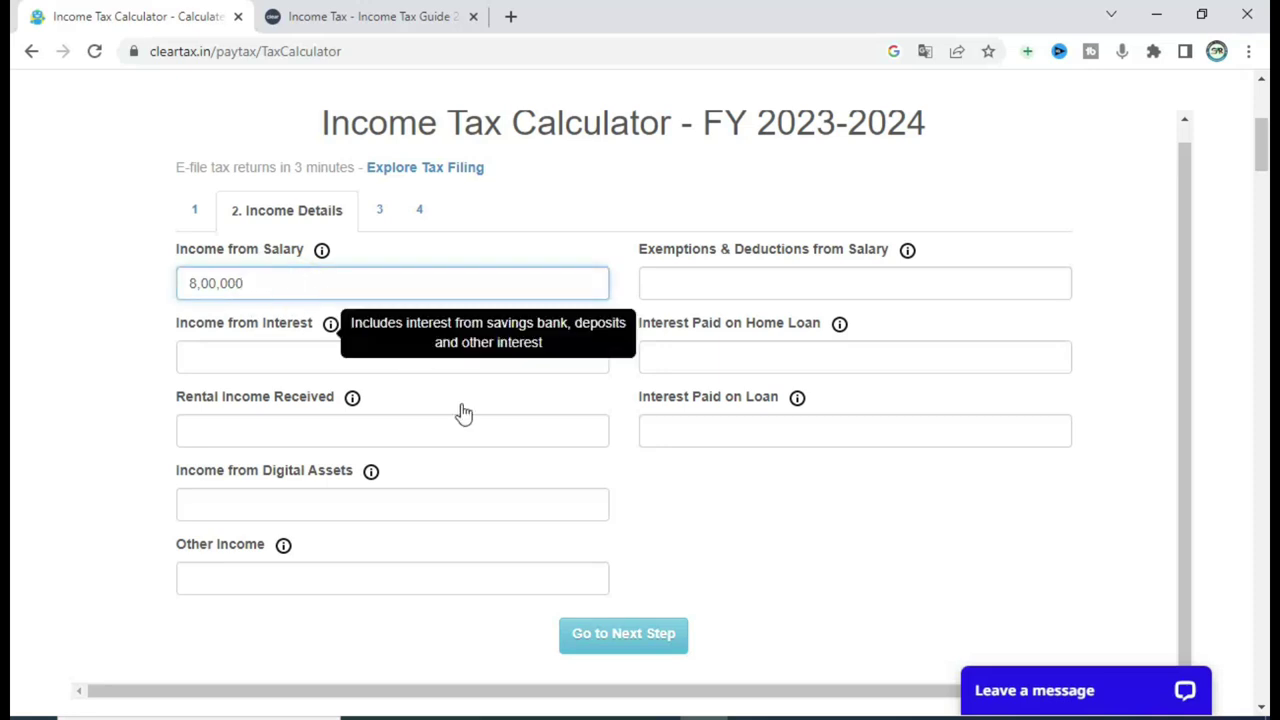
scroll(600, 520, down, 1)
click(624, 530)
Step: Enter 1,50,000 for Basic Deductions - 80C and 25,000 for Medical Insurance - 80D, and calculate the tax
click(259, 203)
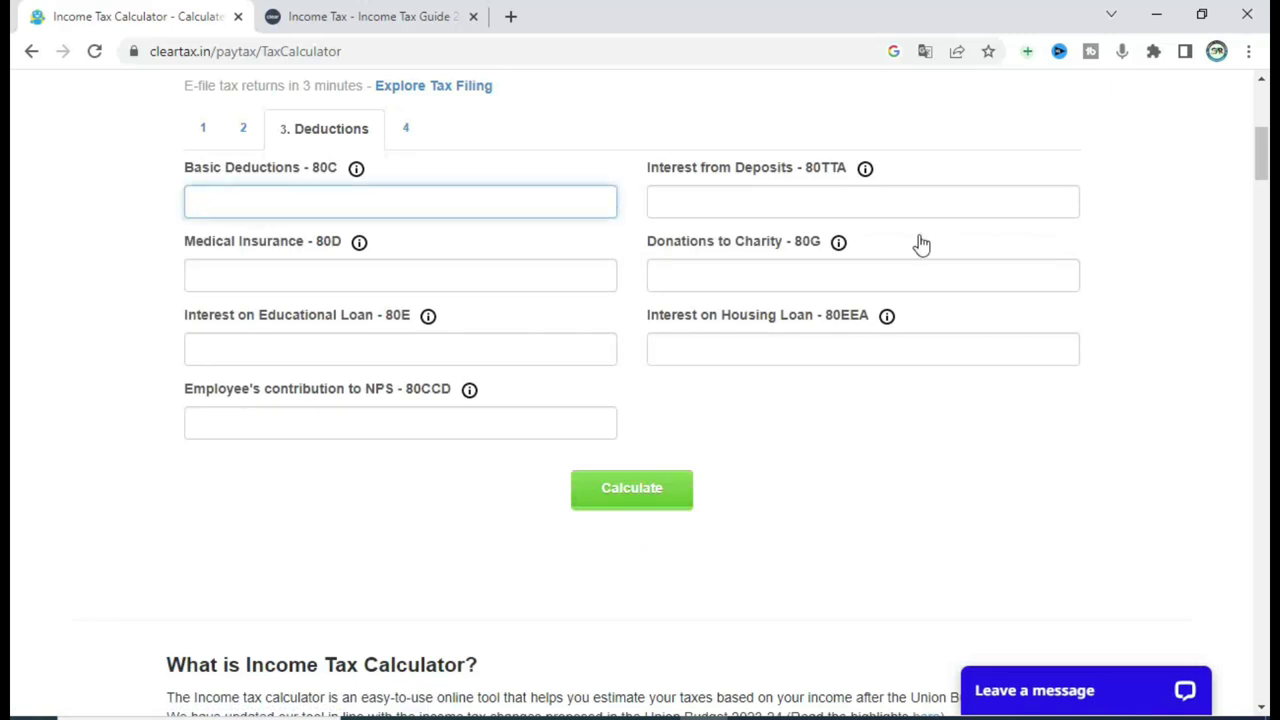
text(1,50,000)
click(320, 271)
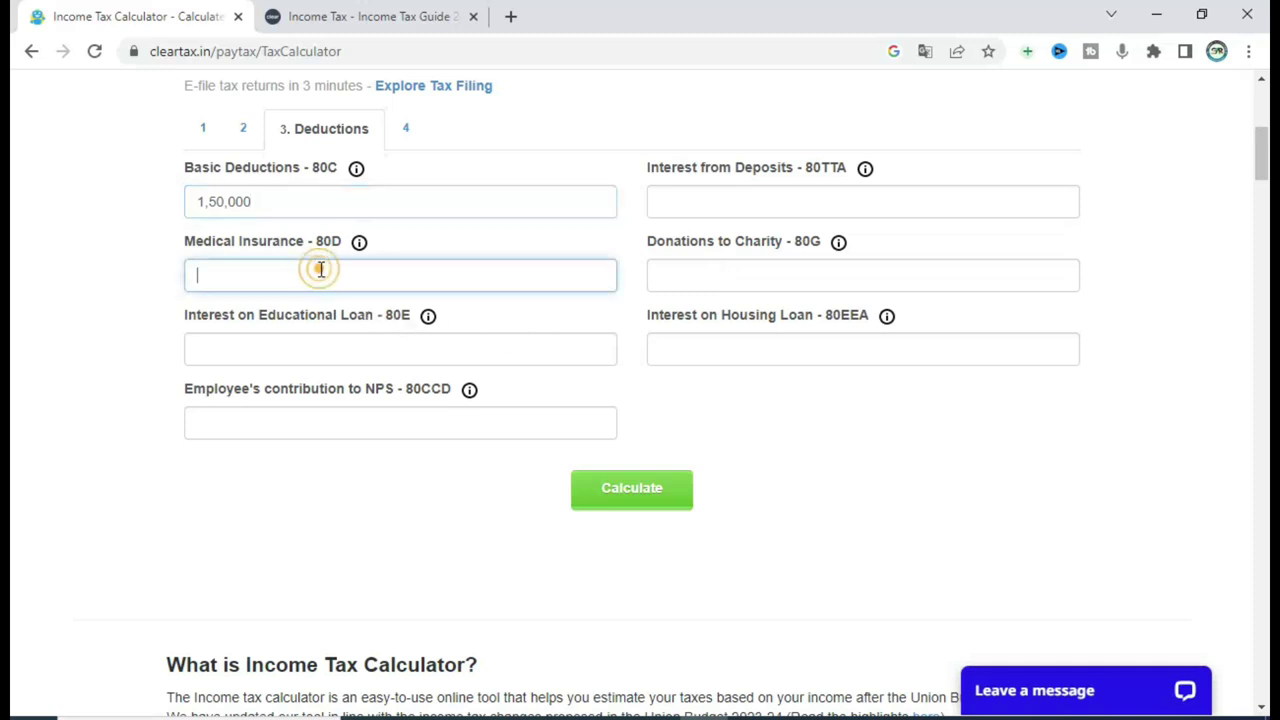
text(2,5000)
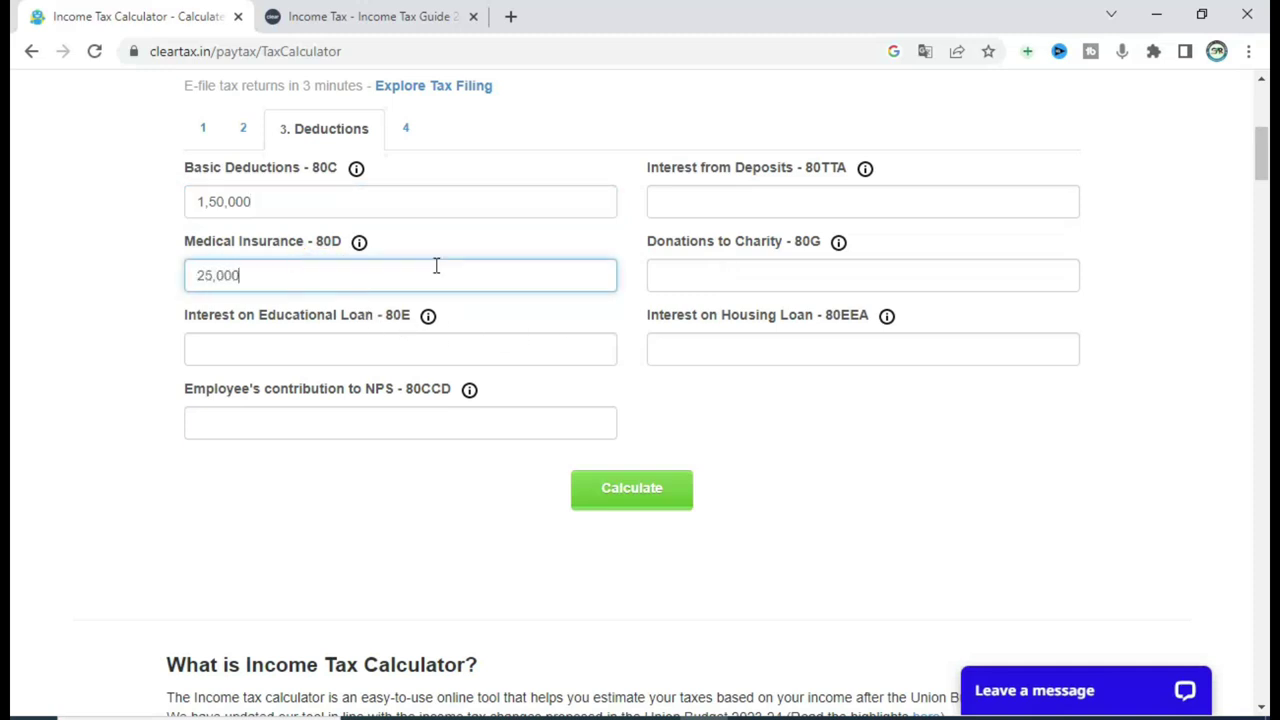
click(626, 499)
Step: Expand Exemptions & Deductions in the summary and mark the old regime standard deduction, Chapter VI A deductions and taxable income
scroll(603, 442, down, 1)
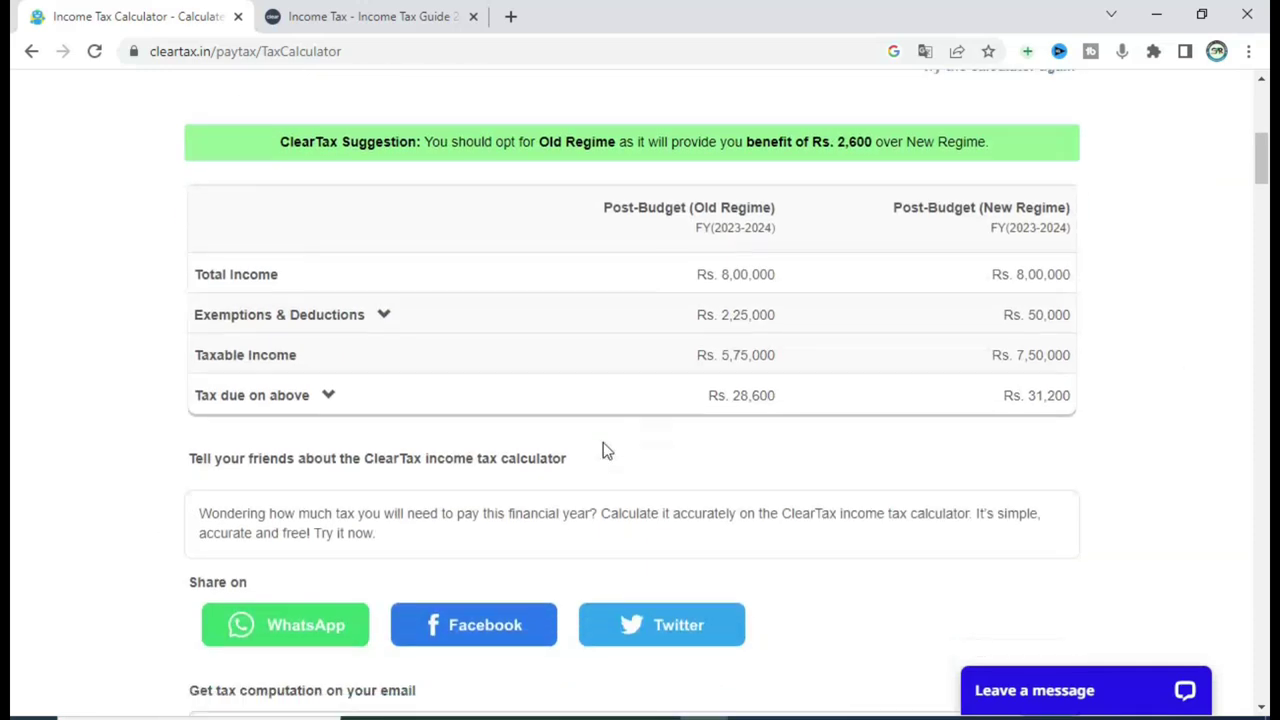
click(384, 316)
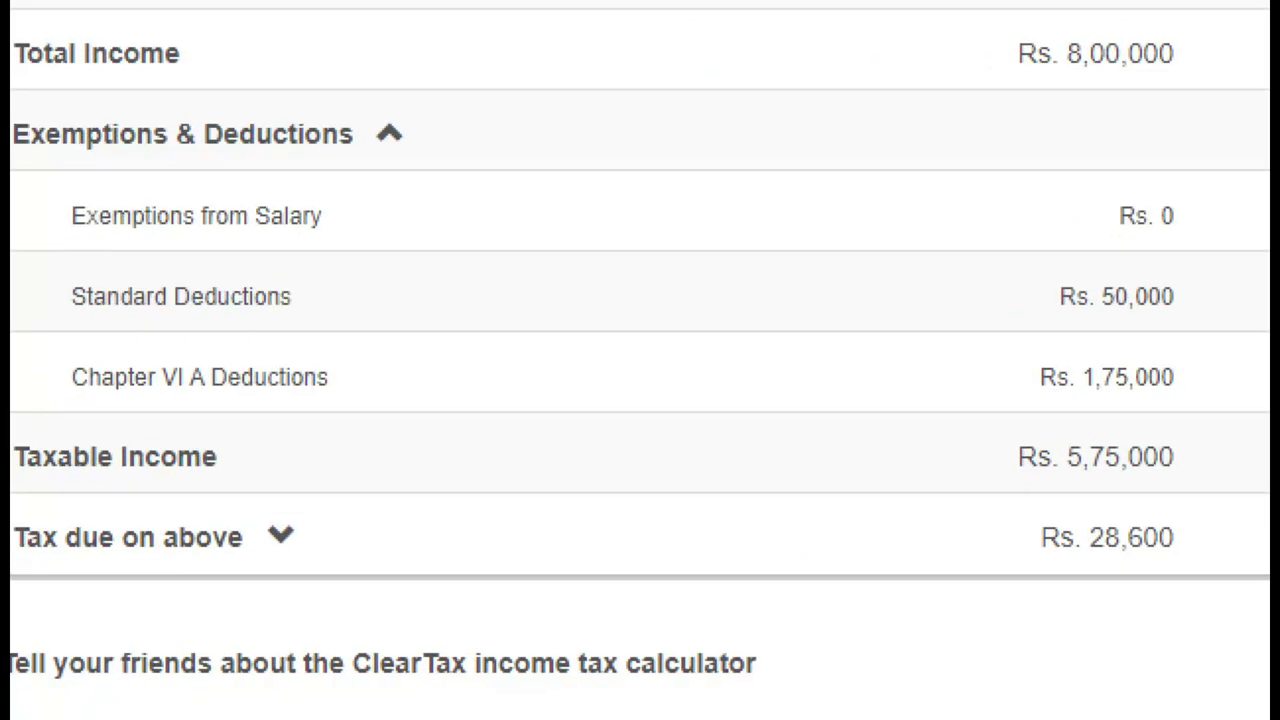
drag(968, 294, 1007, 258)
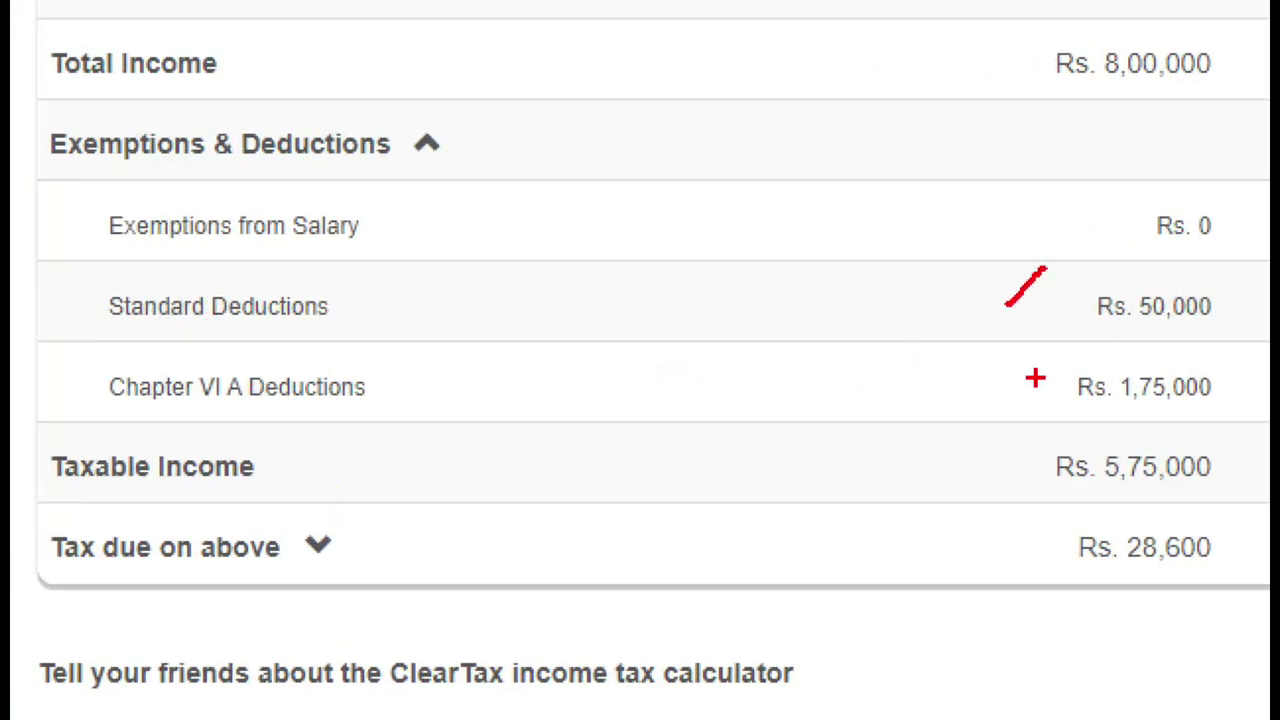
mouse_move(1042, 352)
mouse_down()
mouse_move(1028, 400)
mouse_move(1240, 407)
mouse_move(1180, 355)
mouse_move(1085, 357)
mouse_up()
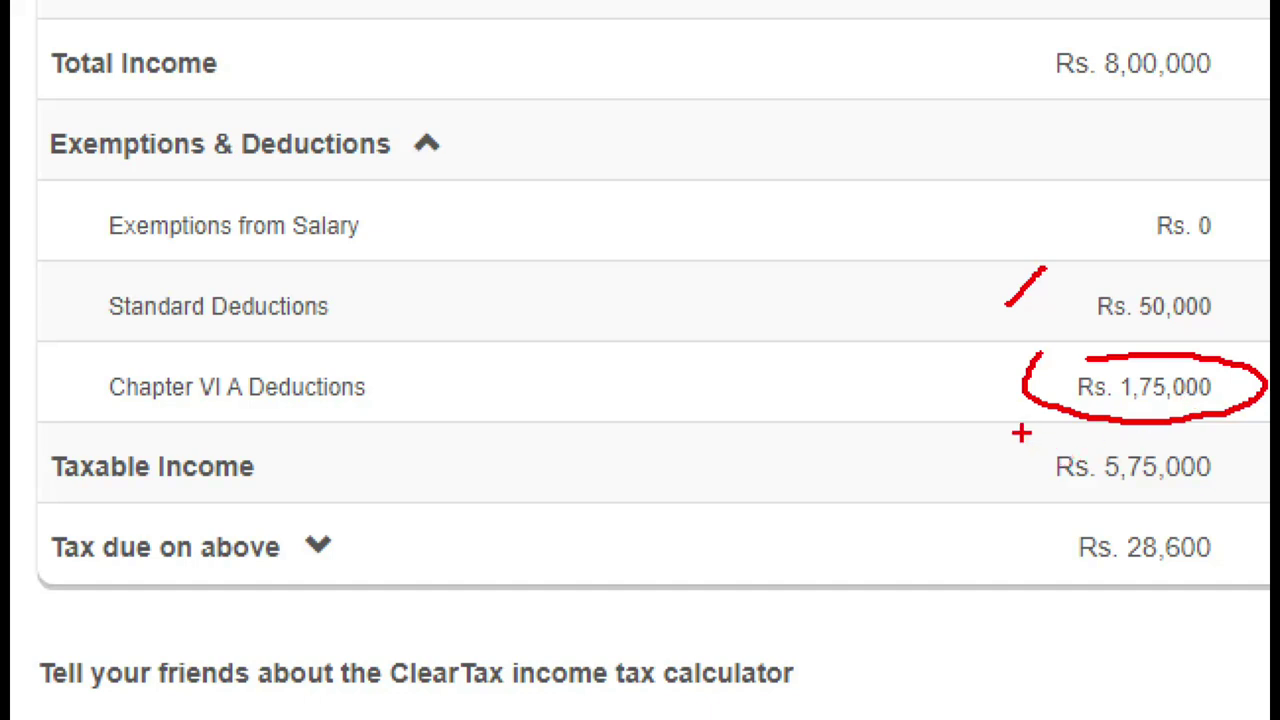
mouse_move(1014, 430)
mouse_down()
mouse_move(1182, 518)
mouse_move(1262, 506)
mouse_up()
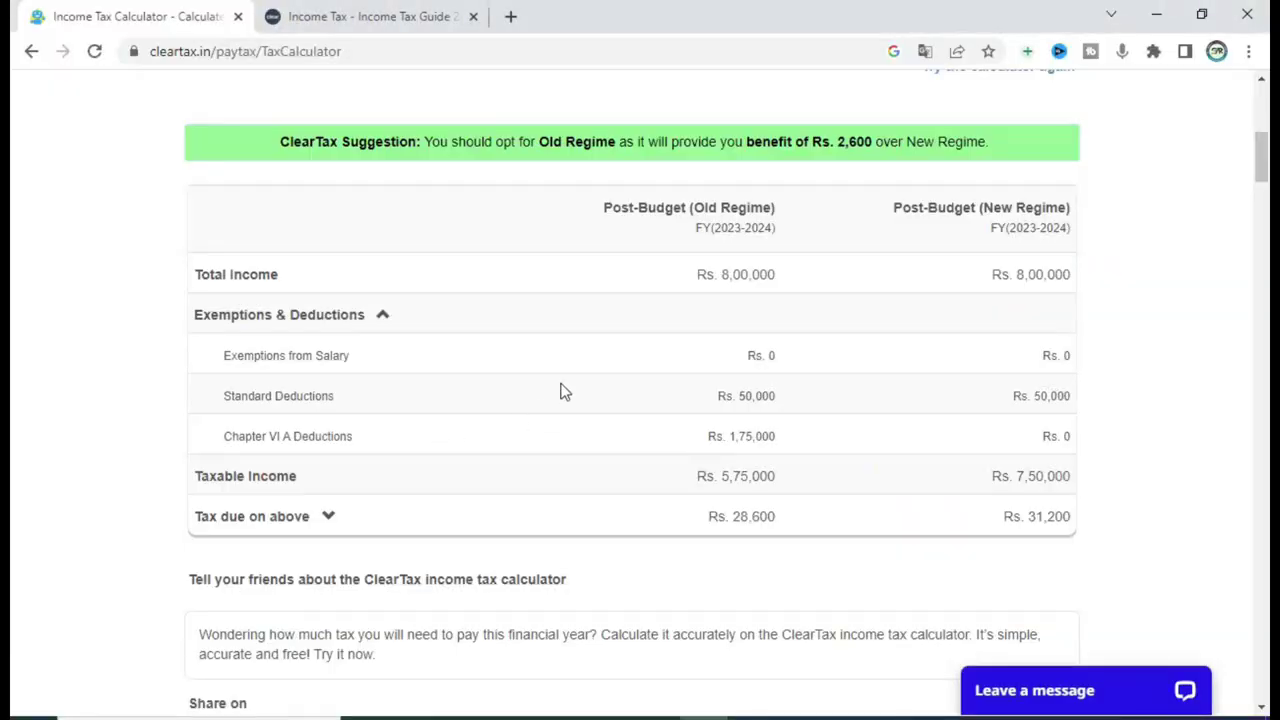
scroll(560, 391, down, 1)
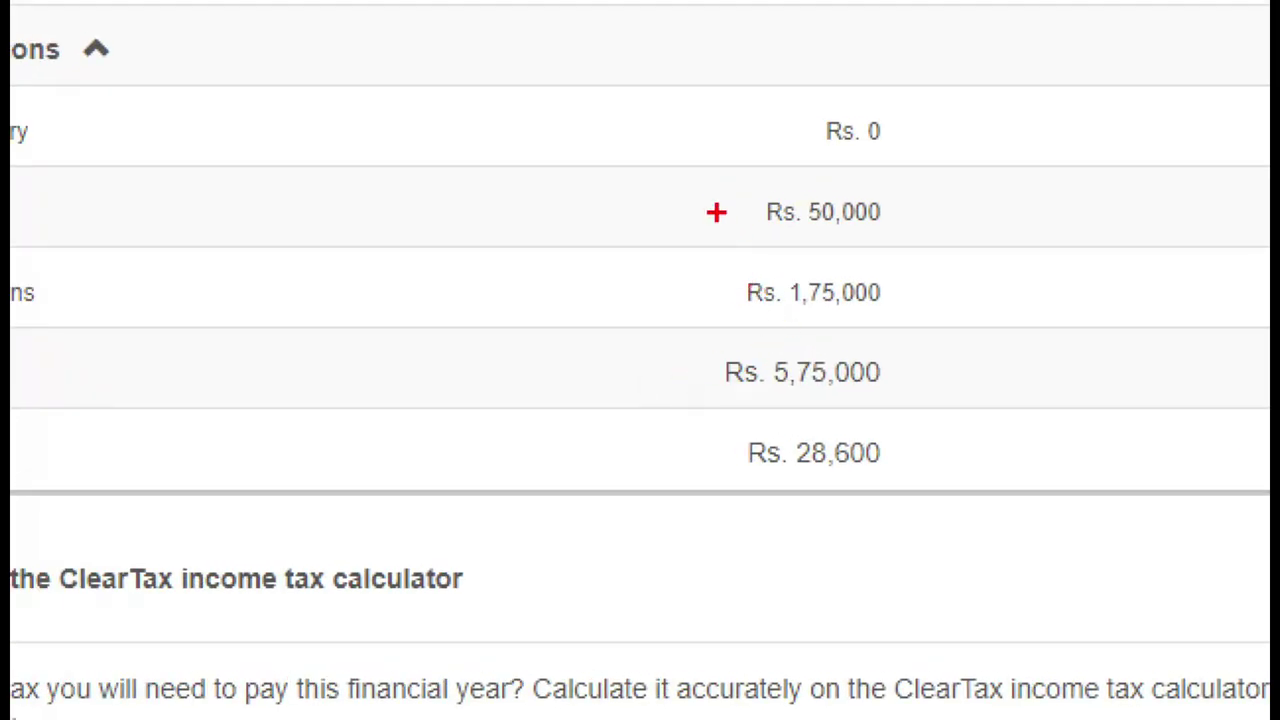
drag(795, 248, 905, 253)
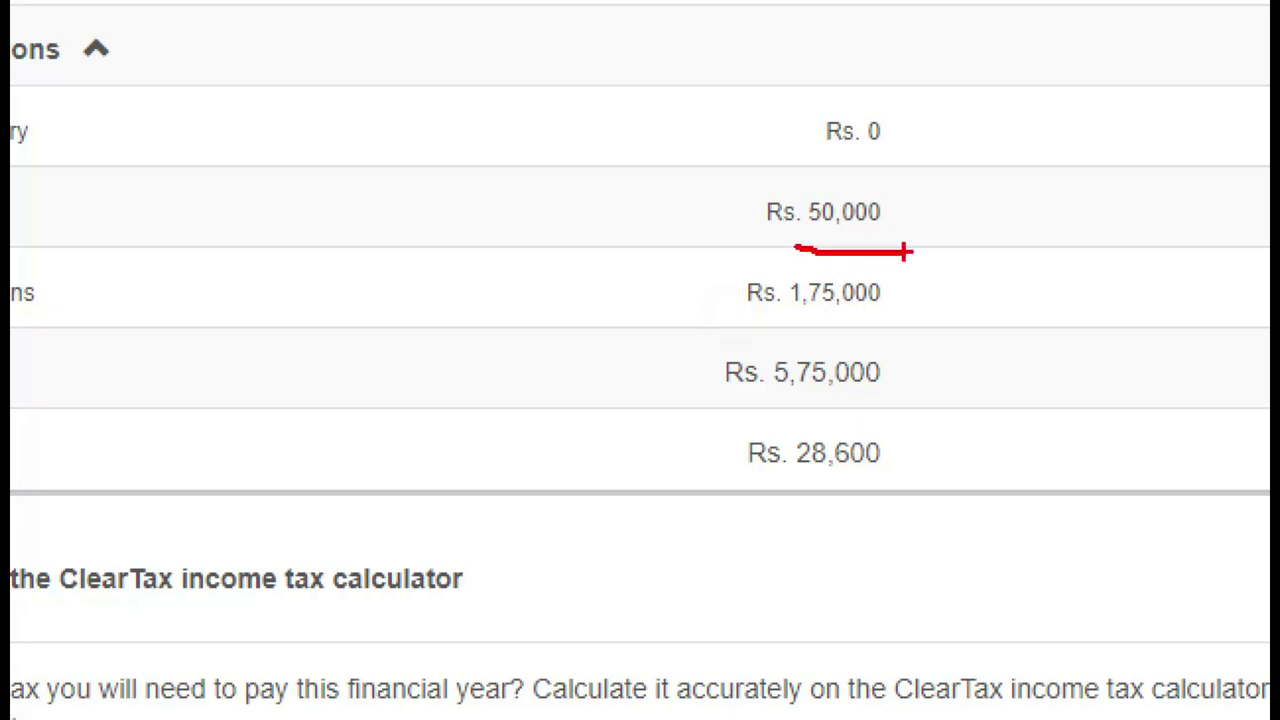
drag(773, 330, 915, 323)
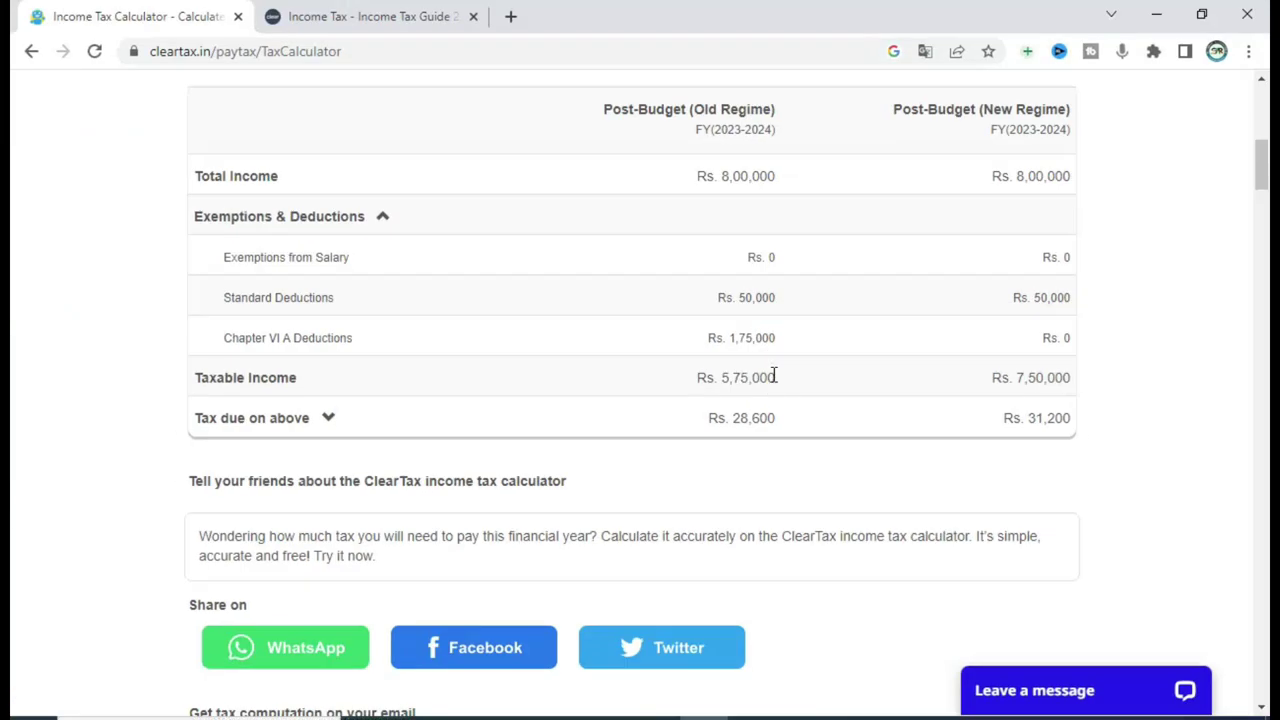
Step: Switch to Excel and set the old regime Extra Ded. in Sheet3 to 175,000
key(alt+Tab)
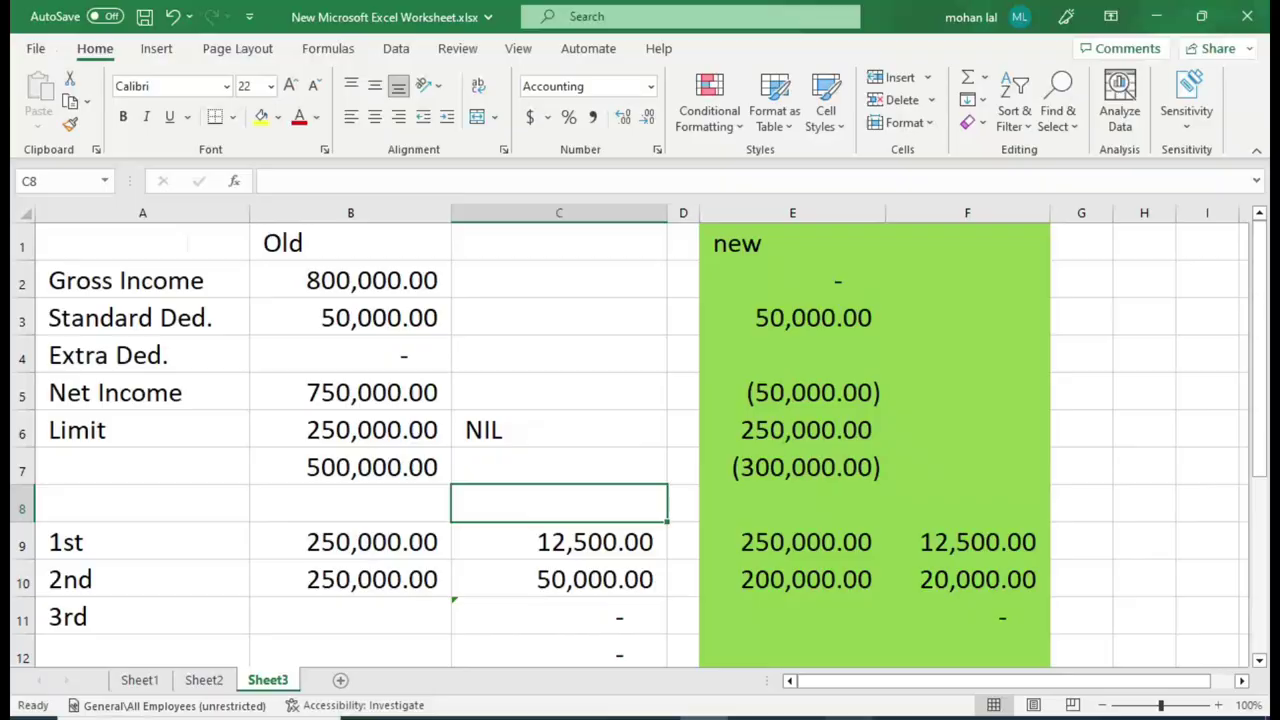
click(355, 355)
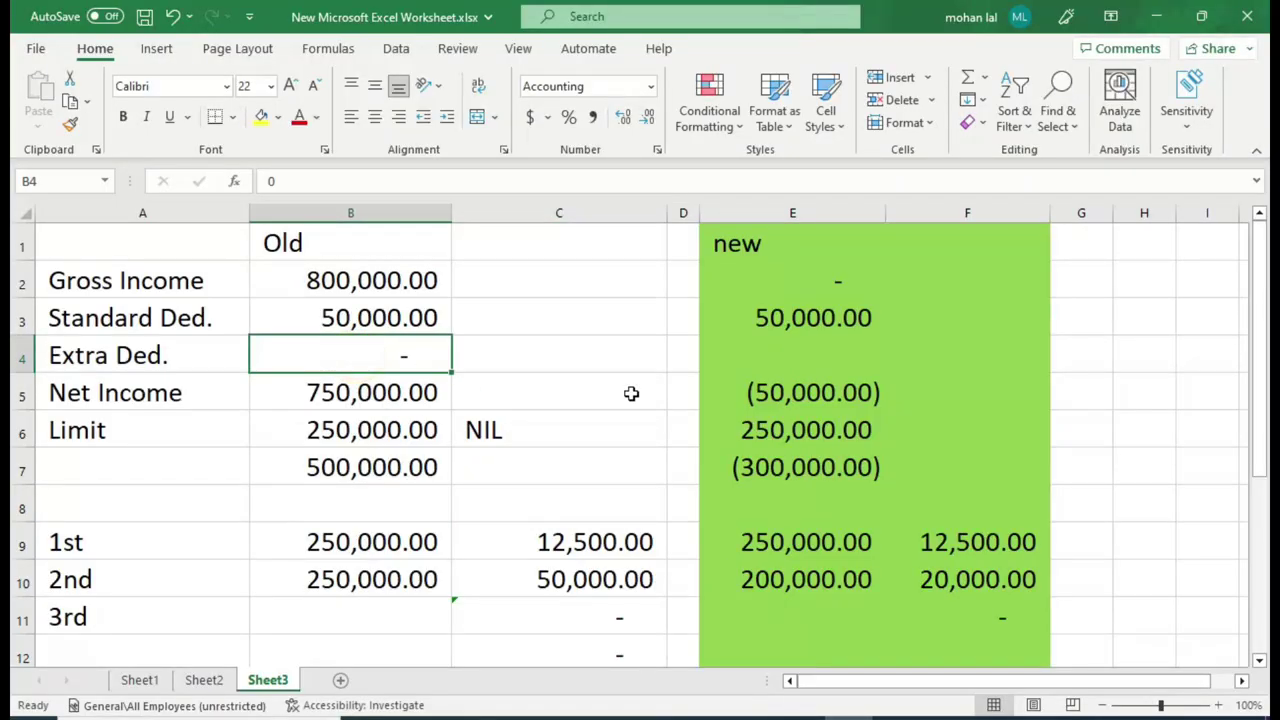
text(175,000)
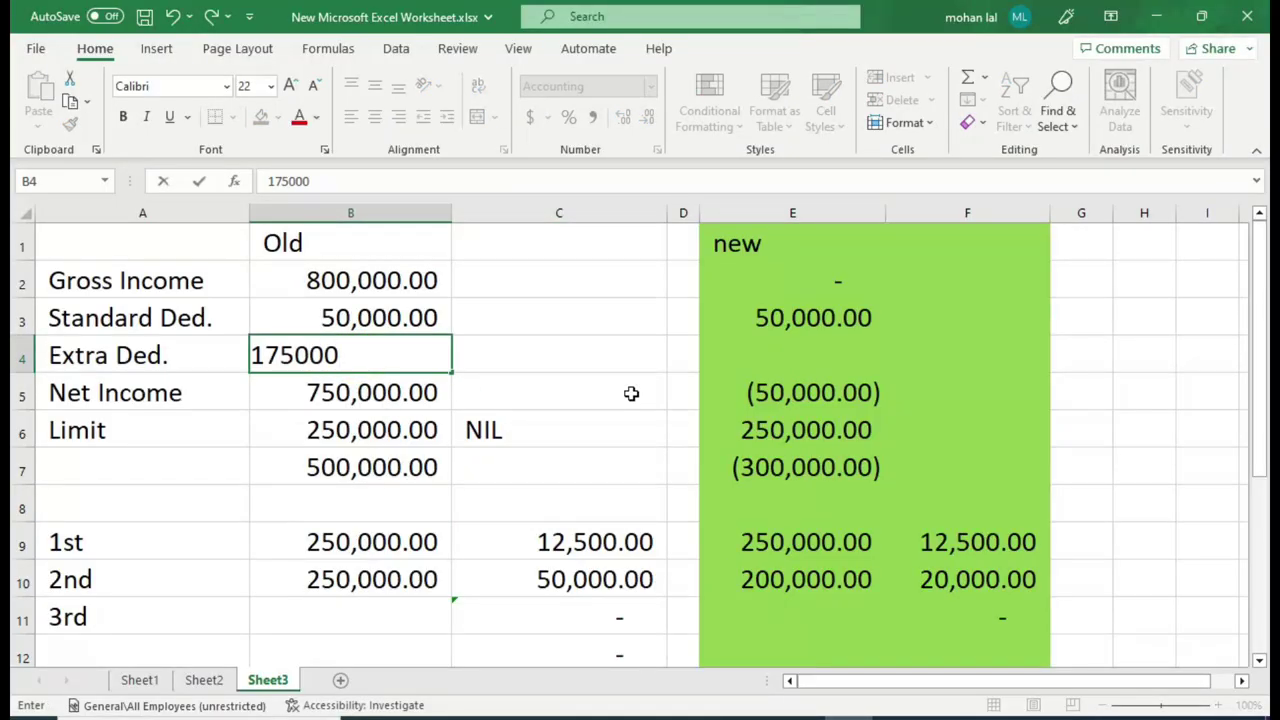
key(Return)
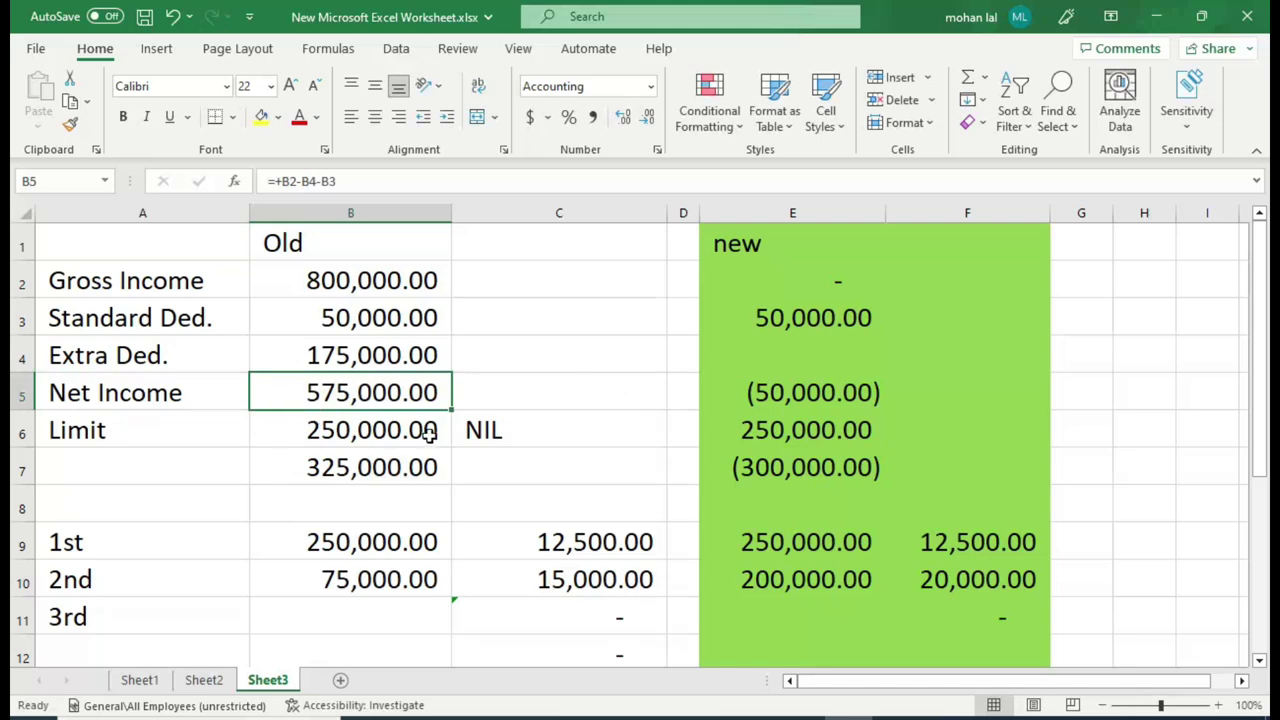
Step: Review the recalculated old regime column in Sheet3 and mark the Net Income with a check
scroll(410, 420, down, 3)
scroll(402, 415, up, 2)
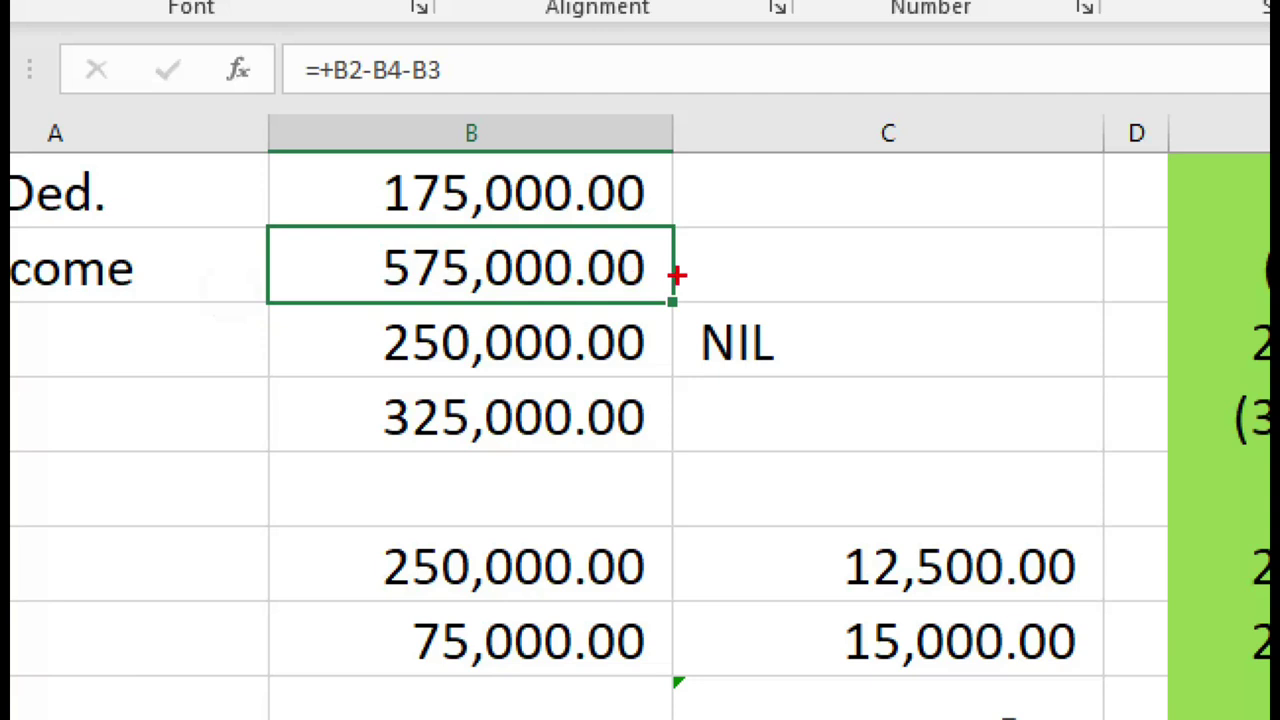
drag(690, 265, 787, 241)
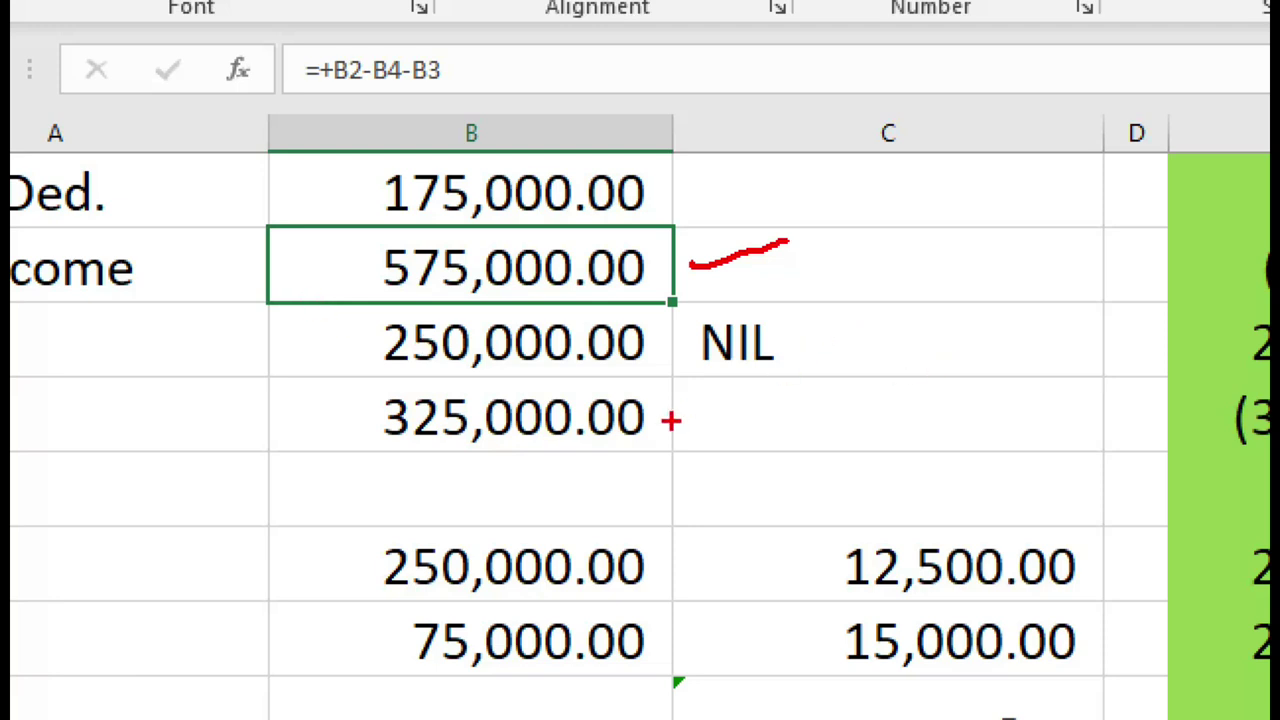
drag(691, 240, 836, 208)
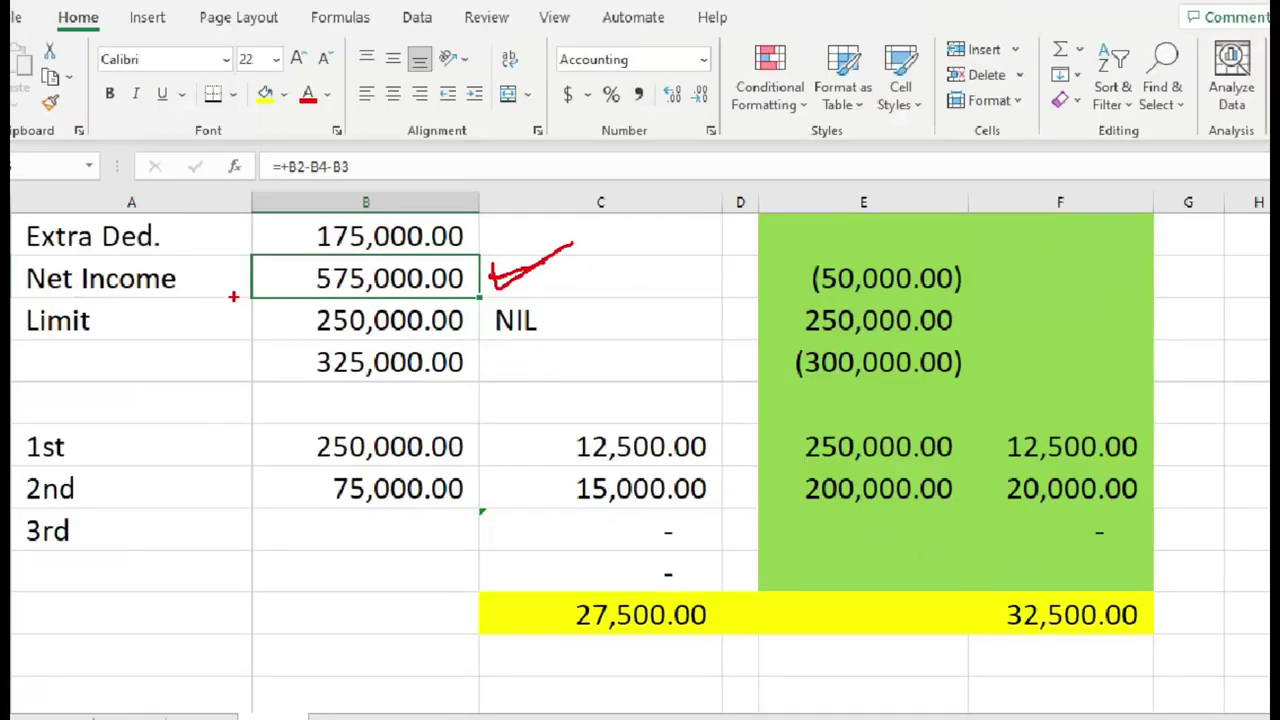
Step: Mark the old regime total tax in Sheet3, switch to the ClearTax calculator, and expand Tax due on above to mark the matching old regime tax
mouse_move(530, 565)
mouse_down()
mouse_move(566, 606)
mouse_move(740, 654)
mouse_up()
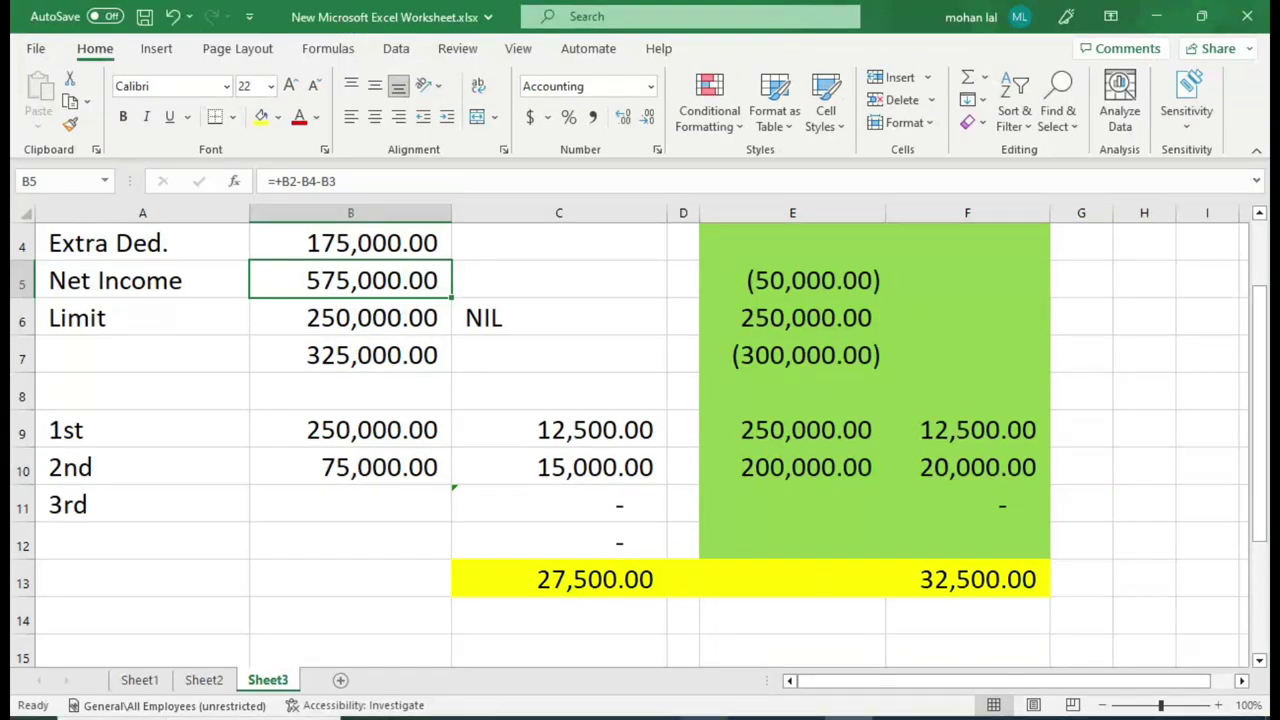
key(alt+Tab)
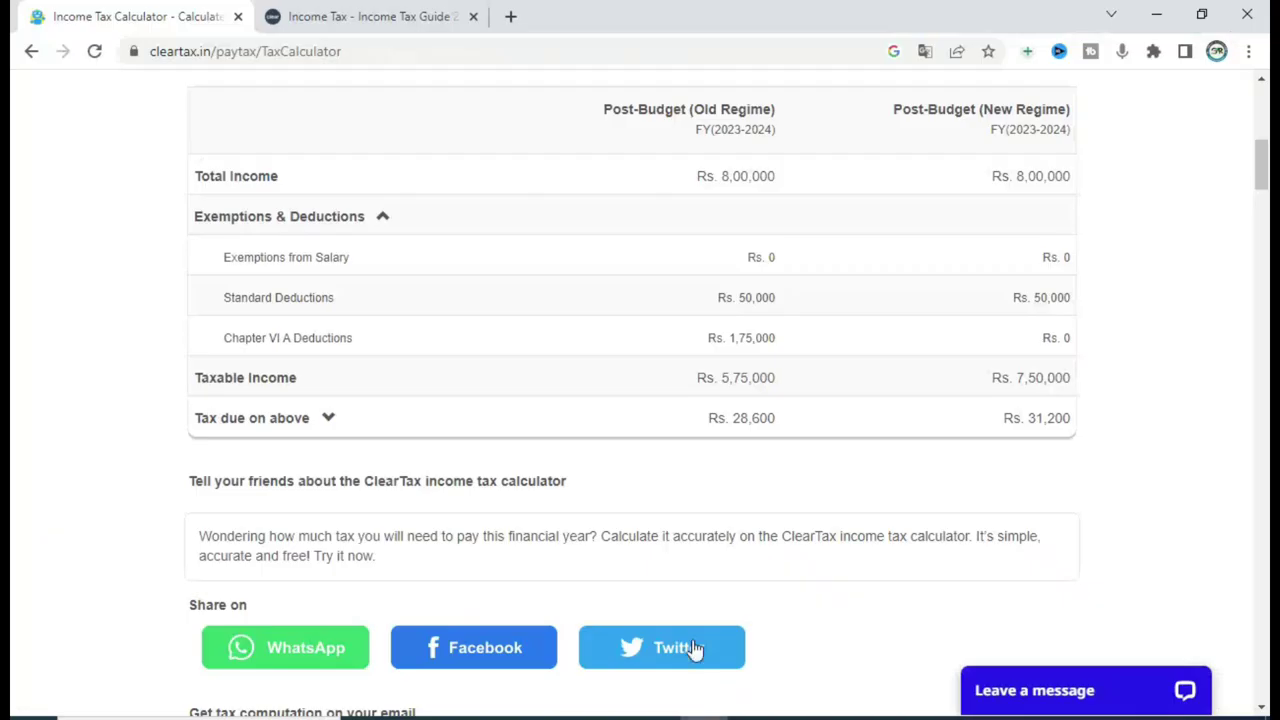
click(333, 420)
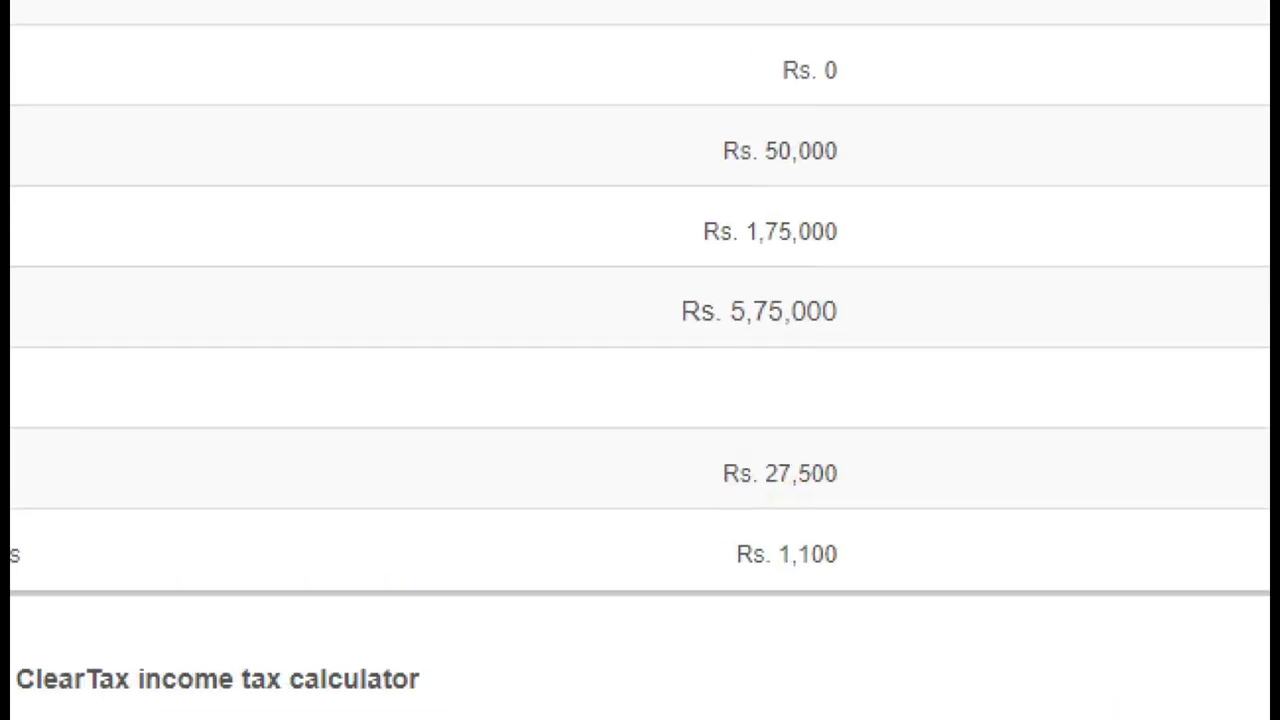
drag(672, 415, 882, 509)
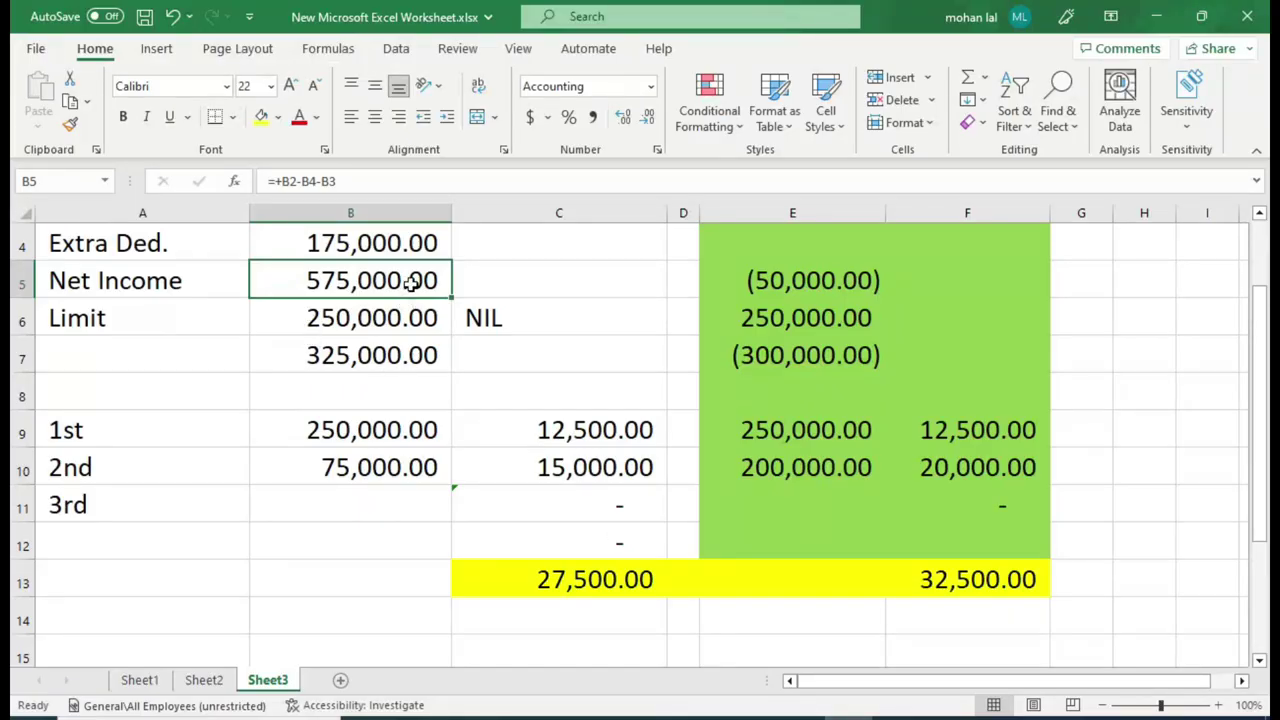
Step: Switch to Excel and examine the old regime limit, remaining income, 1st and 2nd slab amounts and their tax formulas in Sheet3
click(357, 318)
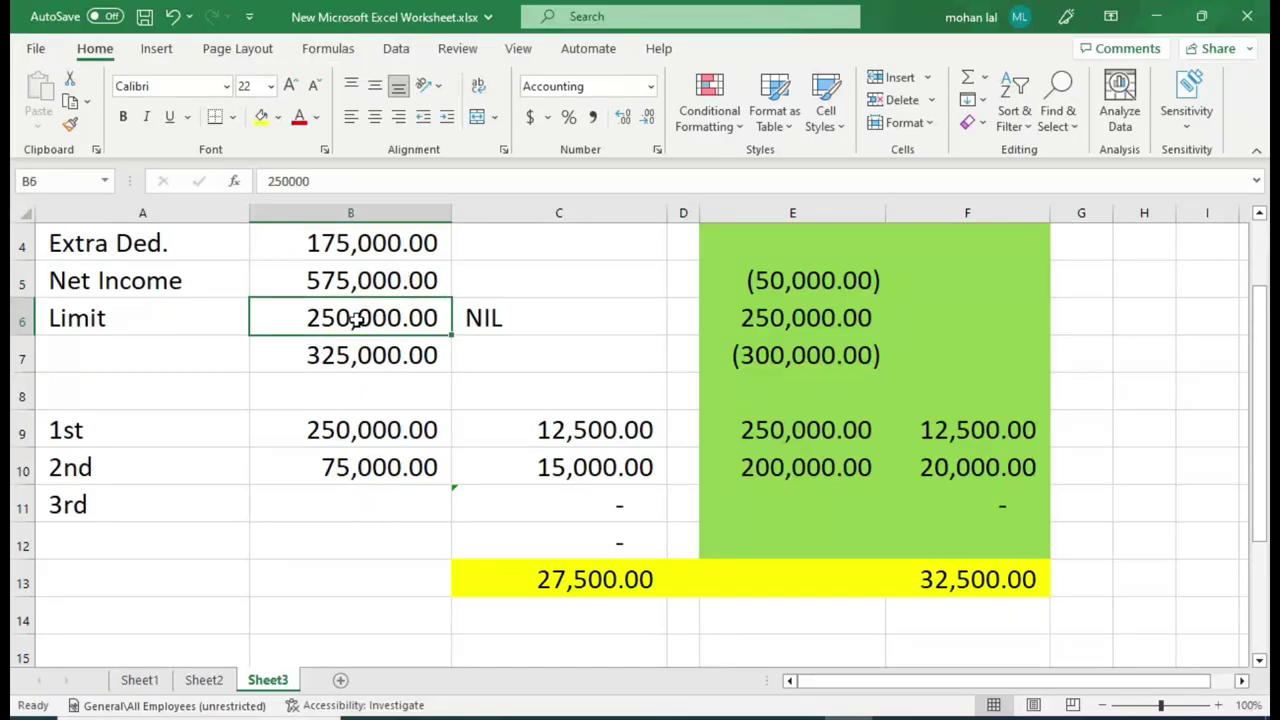
click(362, 358)
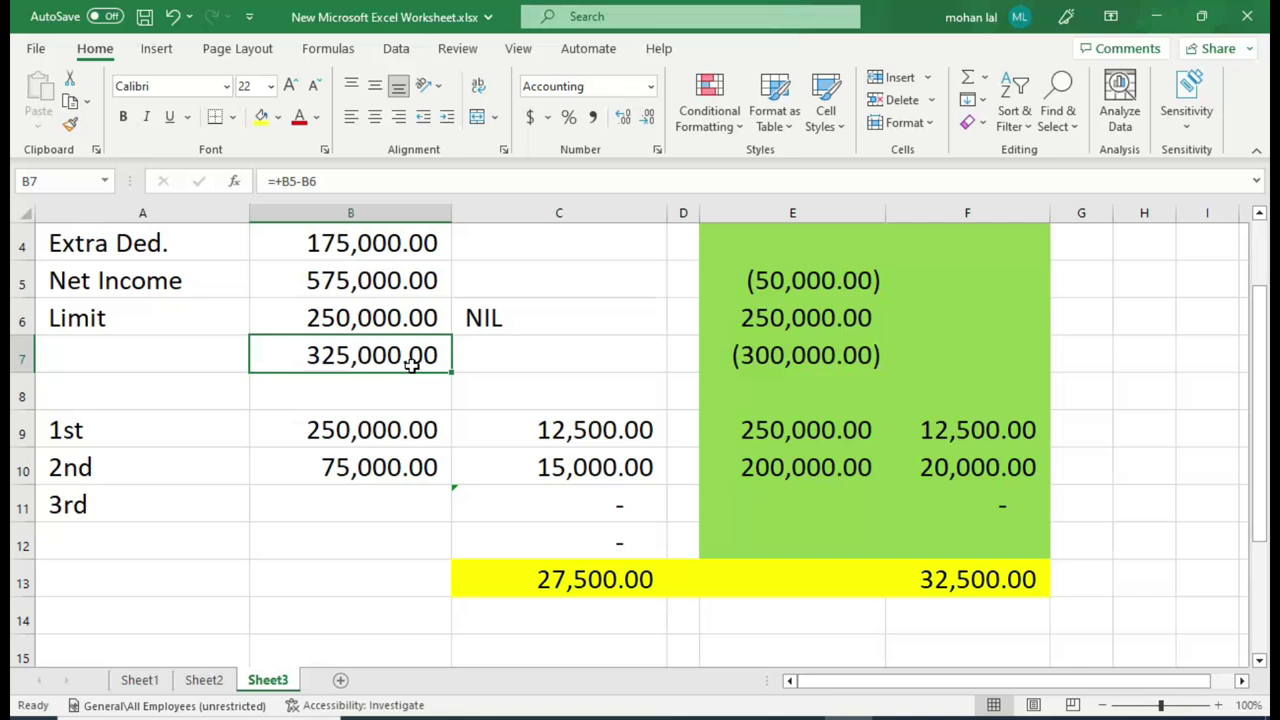
click(378, 428)
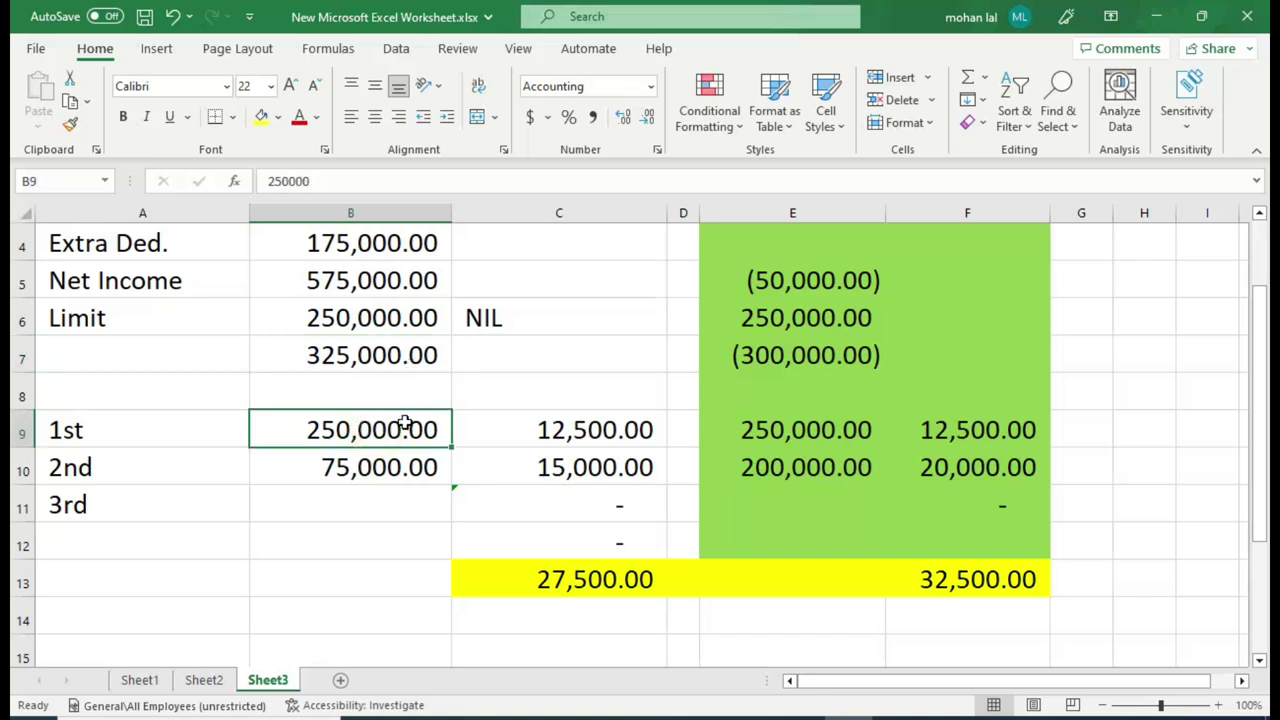
click(495, 422)
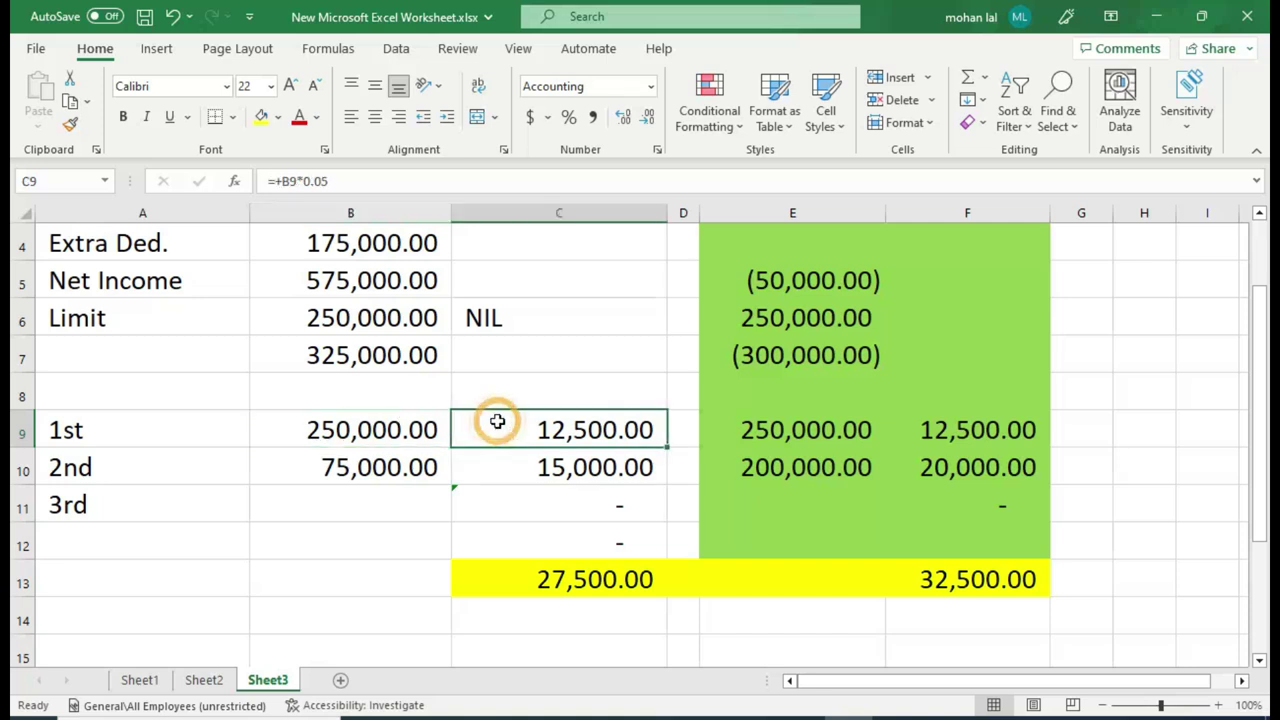
click(367, 467)
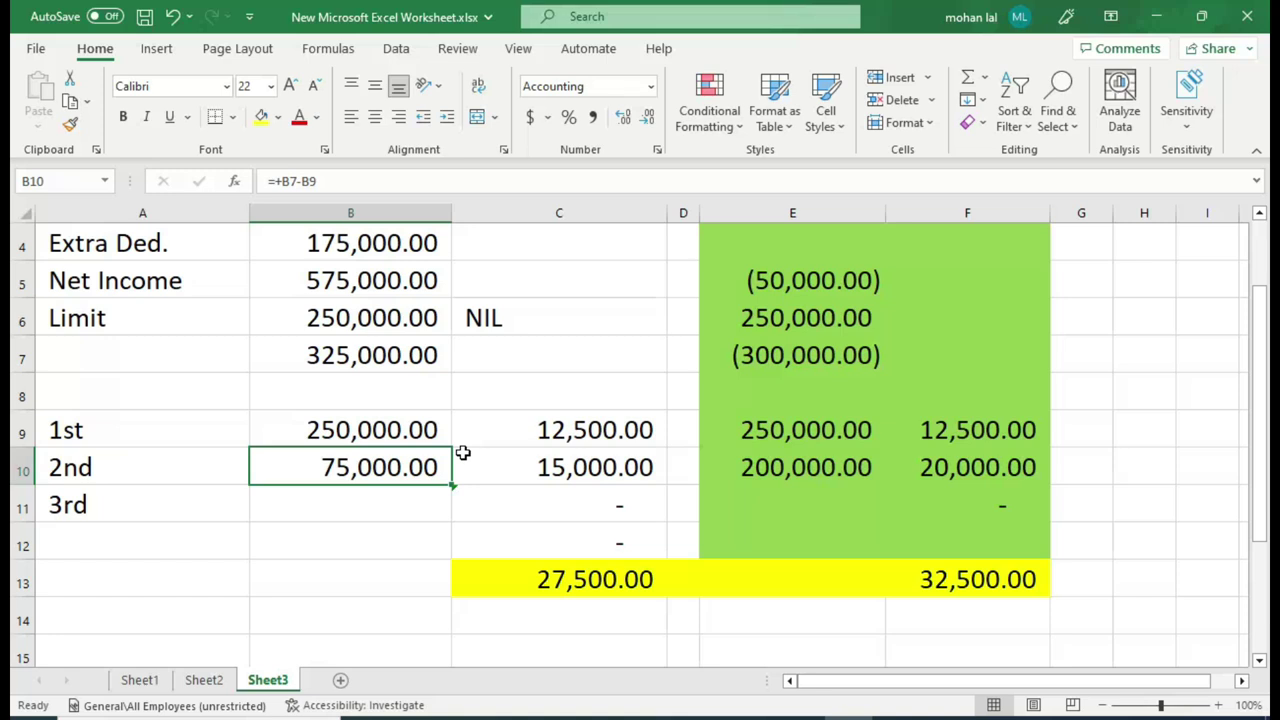
key(F2)
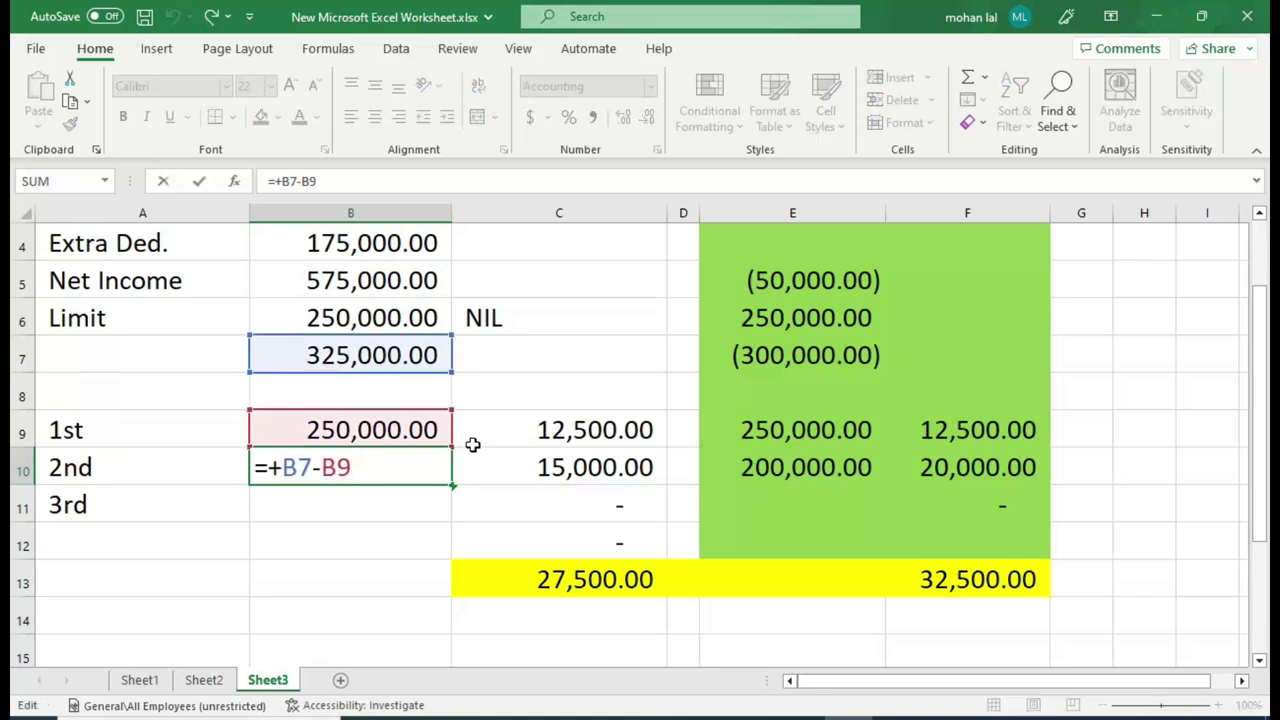
key(Escape)
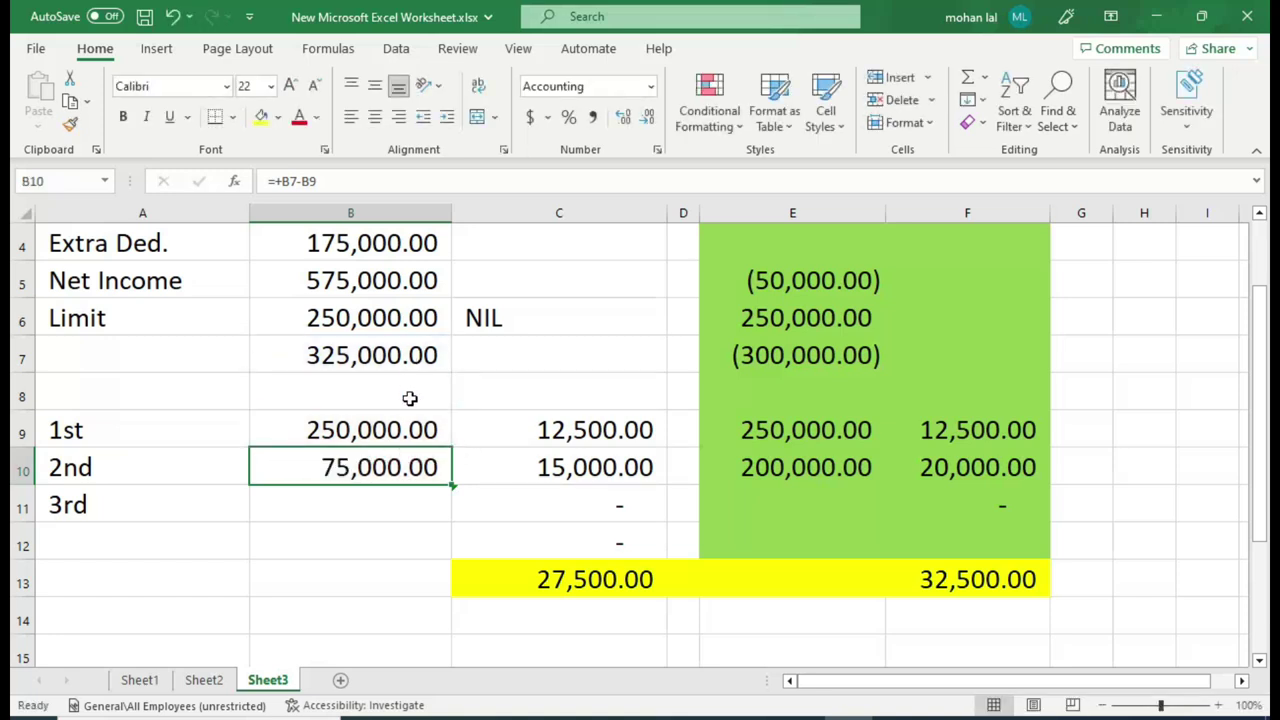
key(F2)
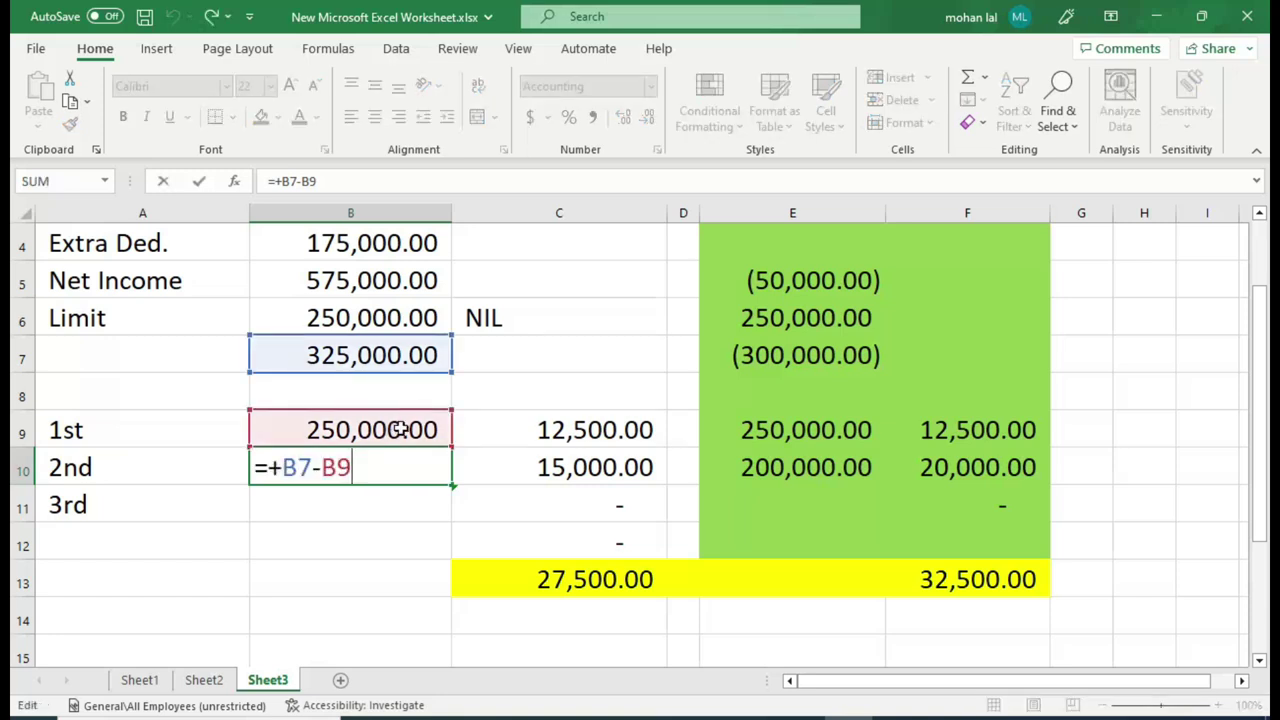
key(Escape)
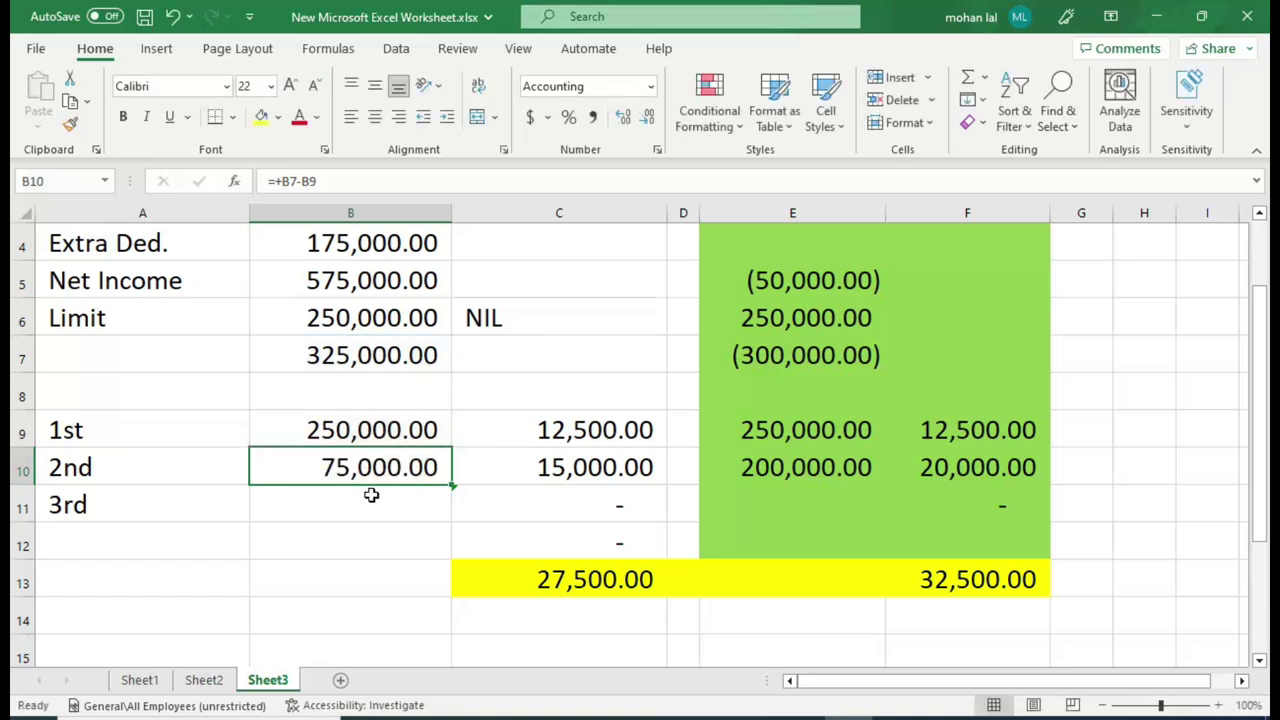
click(511, 467)
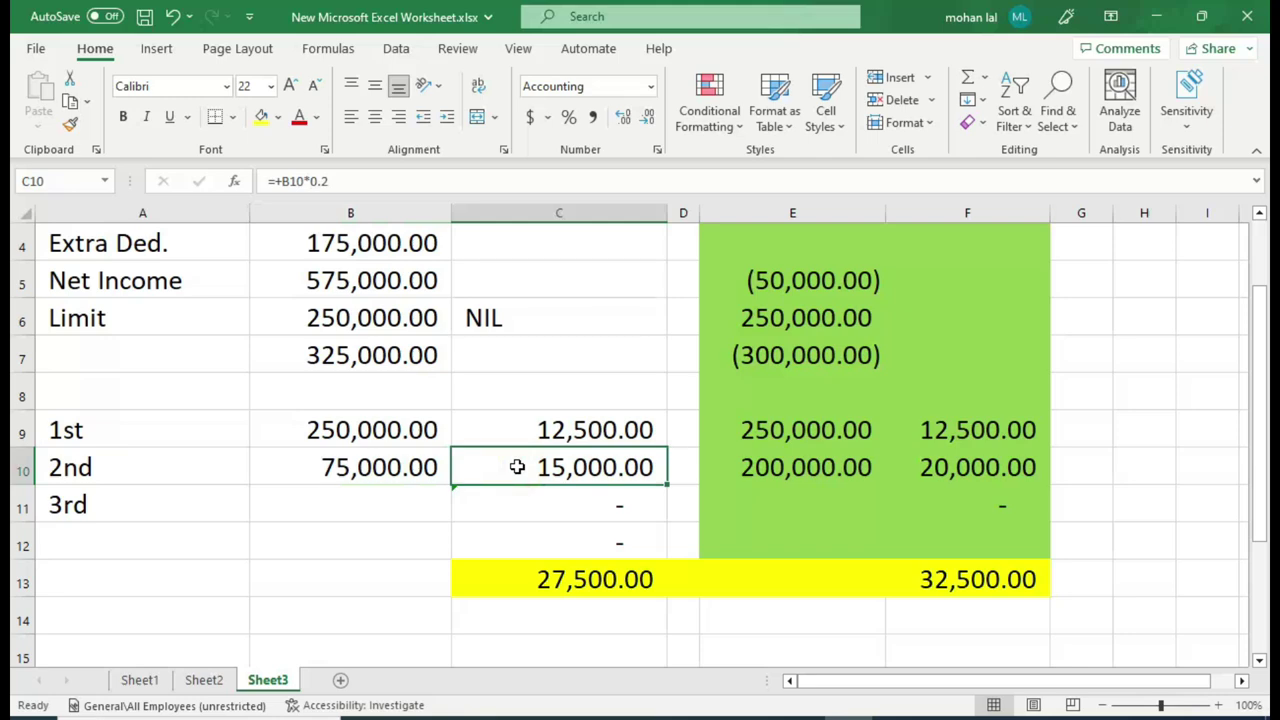
scroll(514, 491, down, 1)
Step: Try 500,000 as the old regime Limit in Sheet3 and check the recalculated slab taxes and total
scroll(514, 491, up, 1)
scroll(581, 585, up, 1)
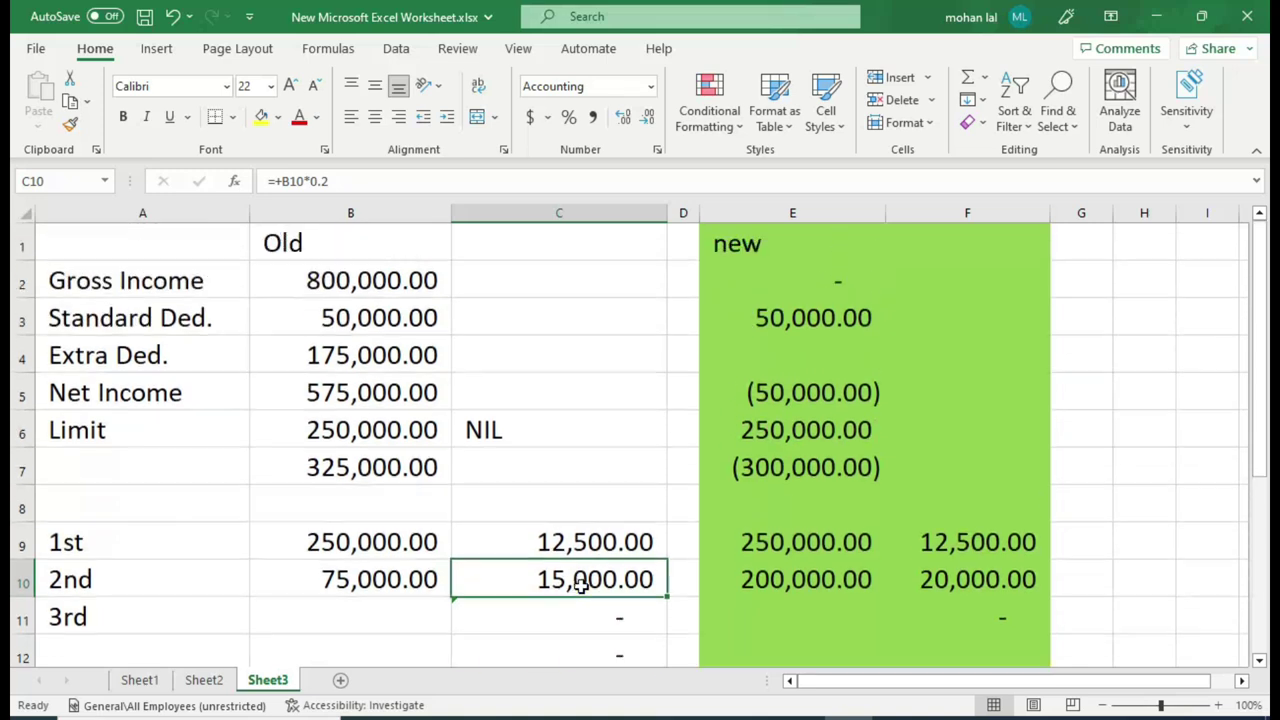
click(375, 400)
click(380, 429)
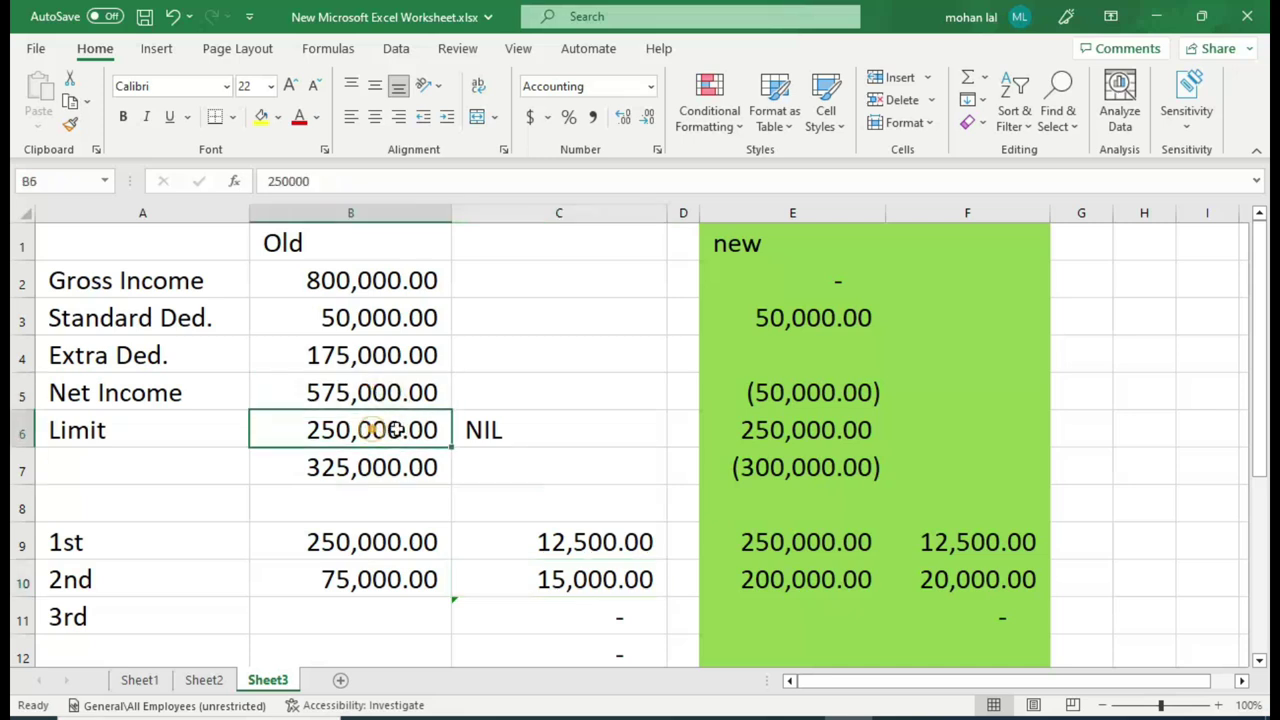
text(500000)
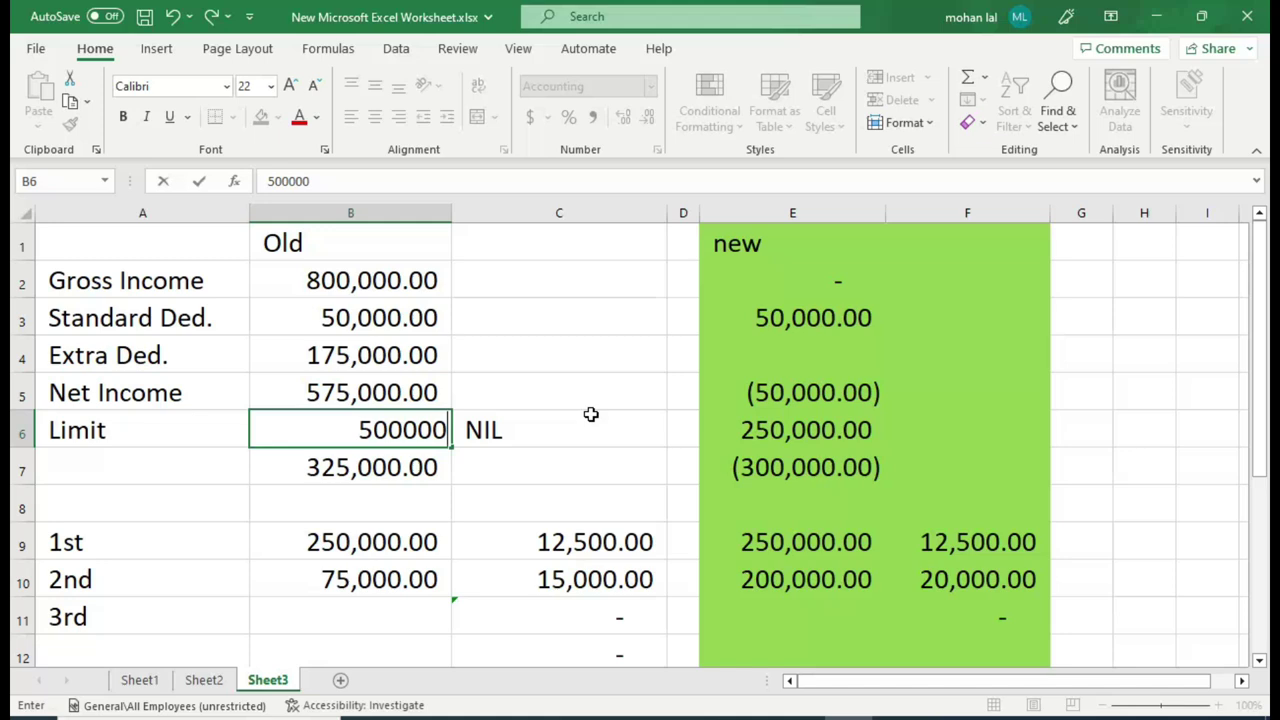
key(Return)
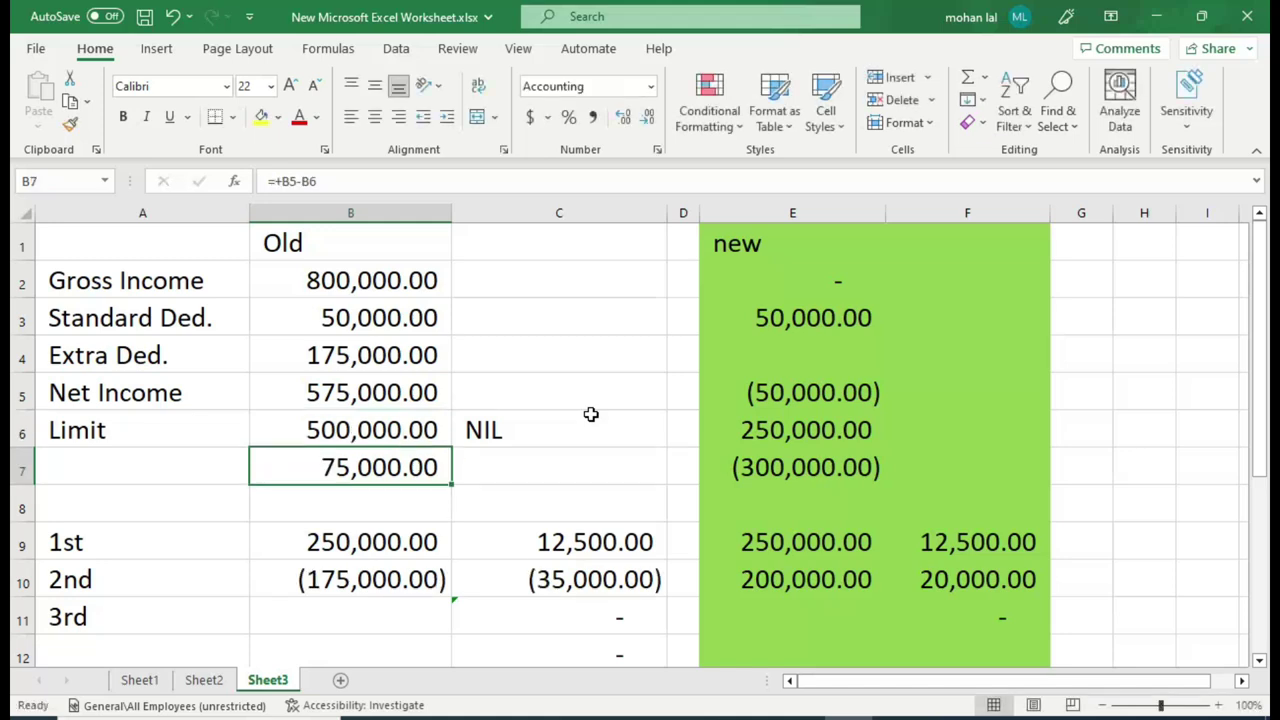
scroll(600, 455, down, 1)
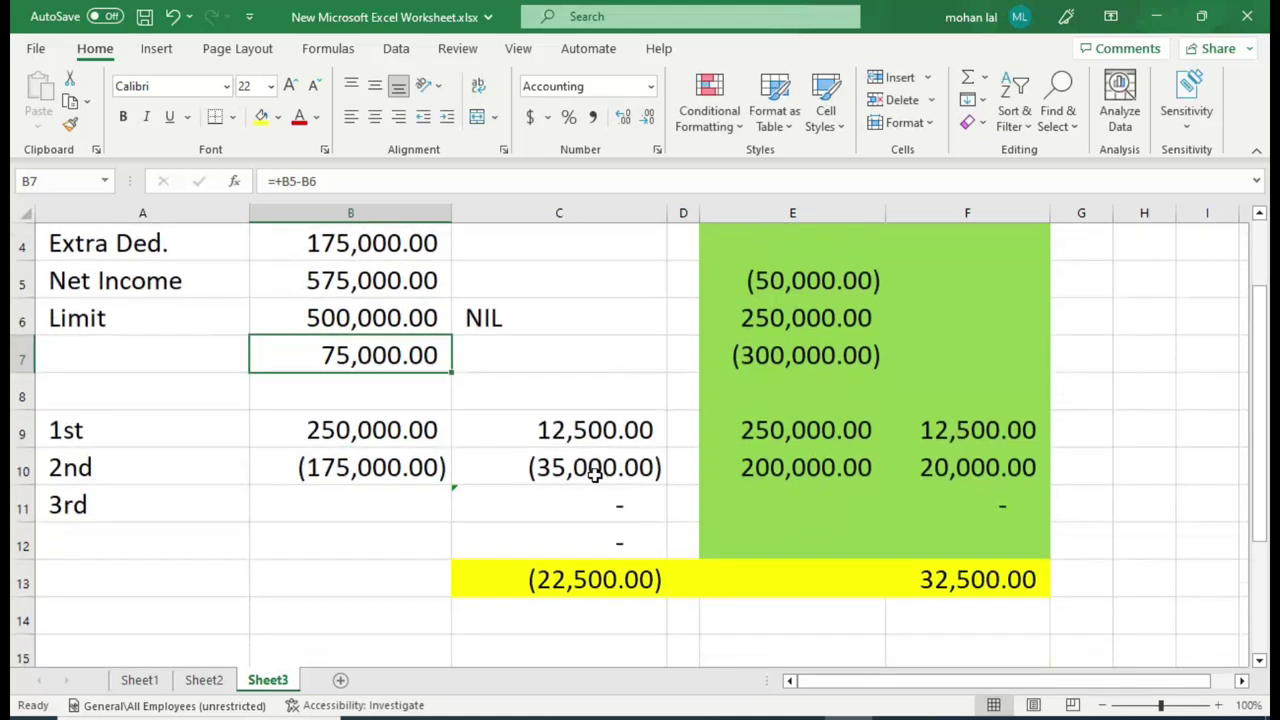
Step: Restore the old regime Limit in Sheet3 to 250,000 and select the old regime Net Income cell
scroll(571, 577, up, 1)
click(370, 430)
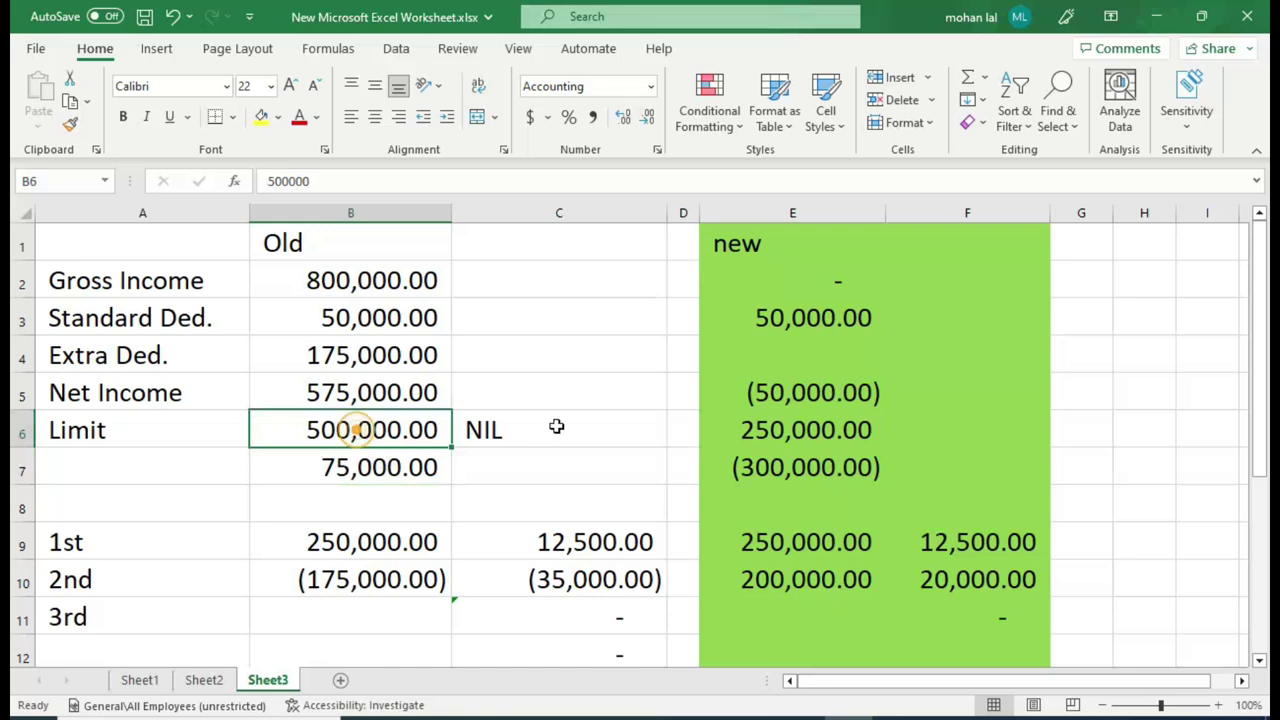
text(250000)
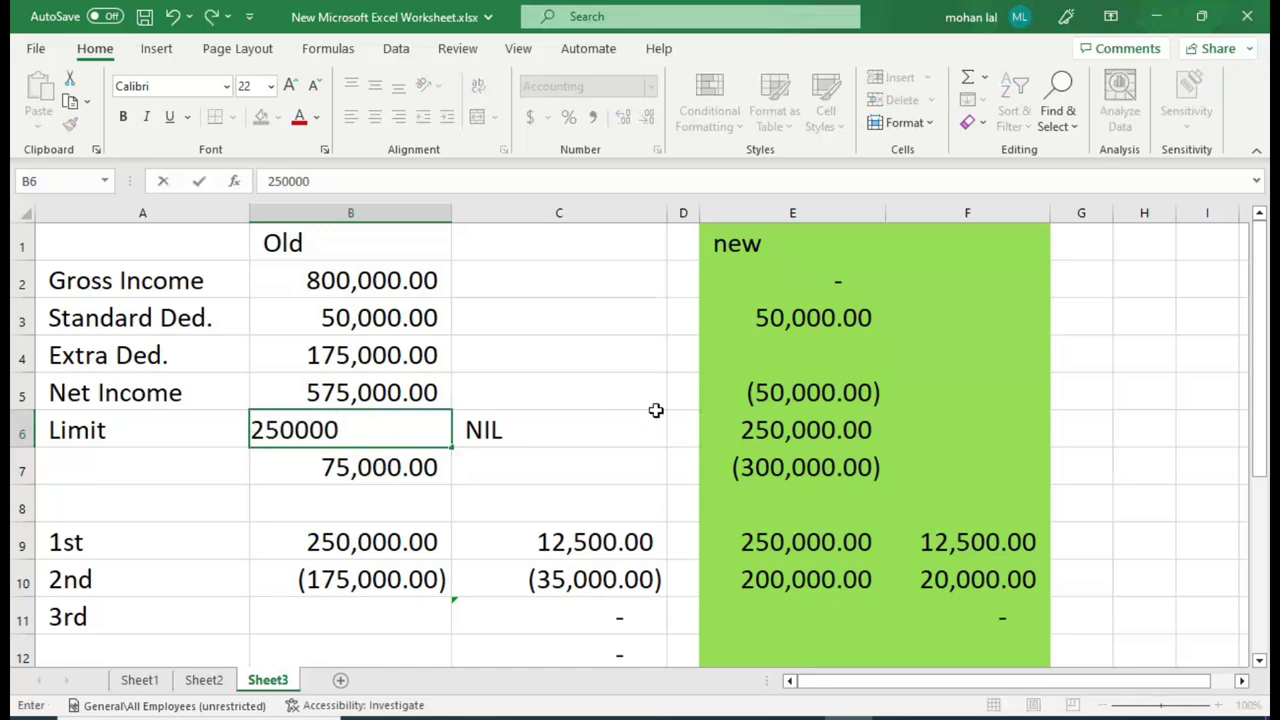
key(Return)
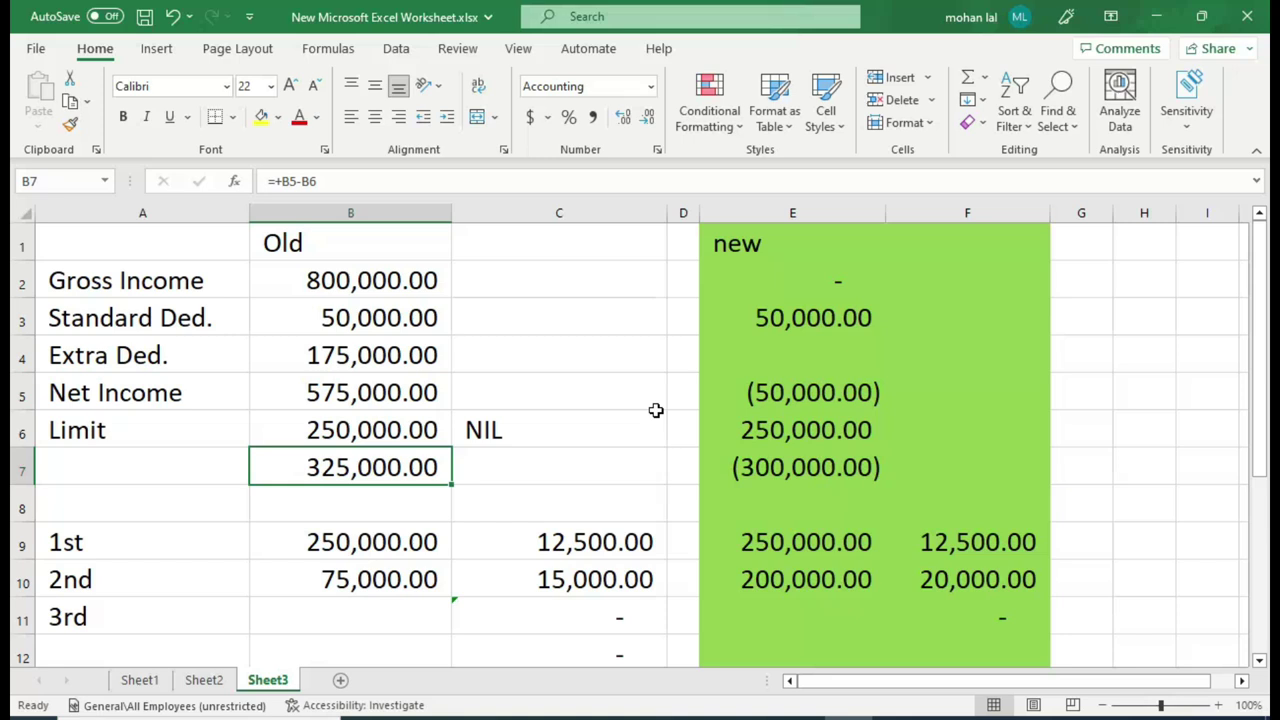
click(415, 393)
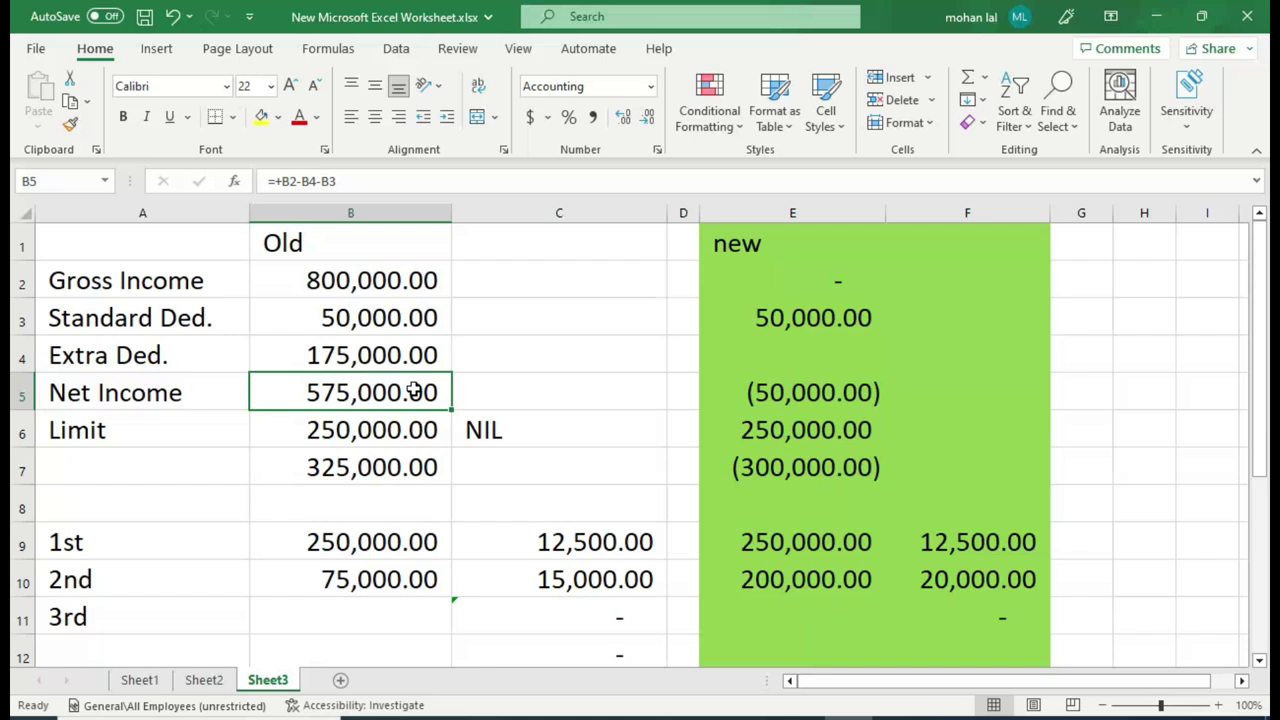
Step: Open Sheet2 and mark the old and new tax regime slab rate columns for FY 2022-23 to compare them
click(204, 680)
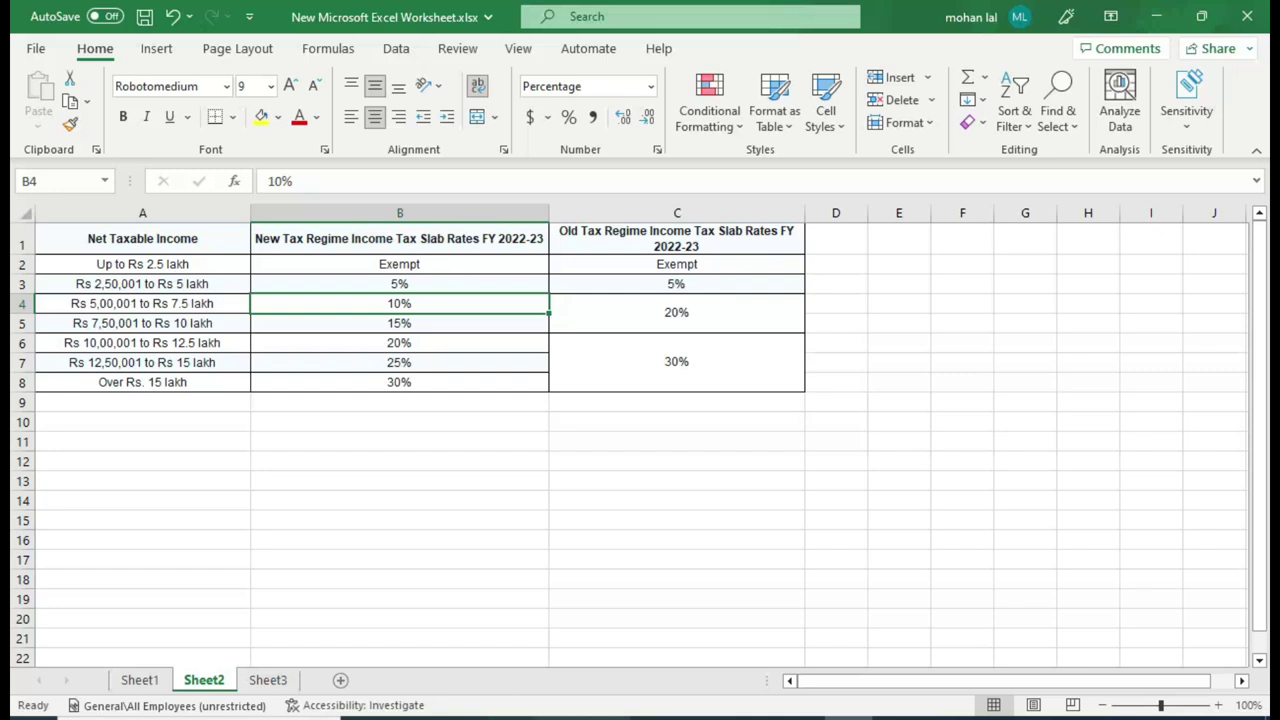
mouse_move(703, 718)
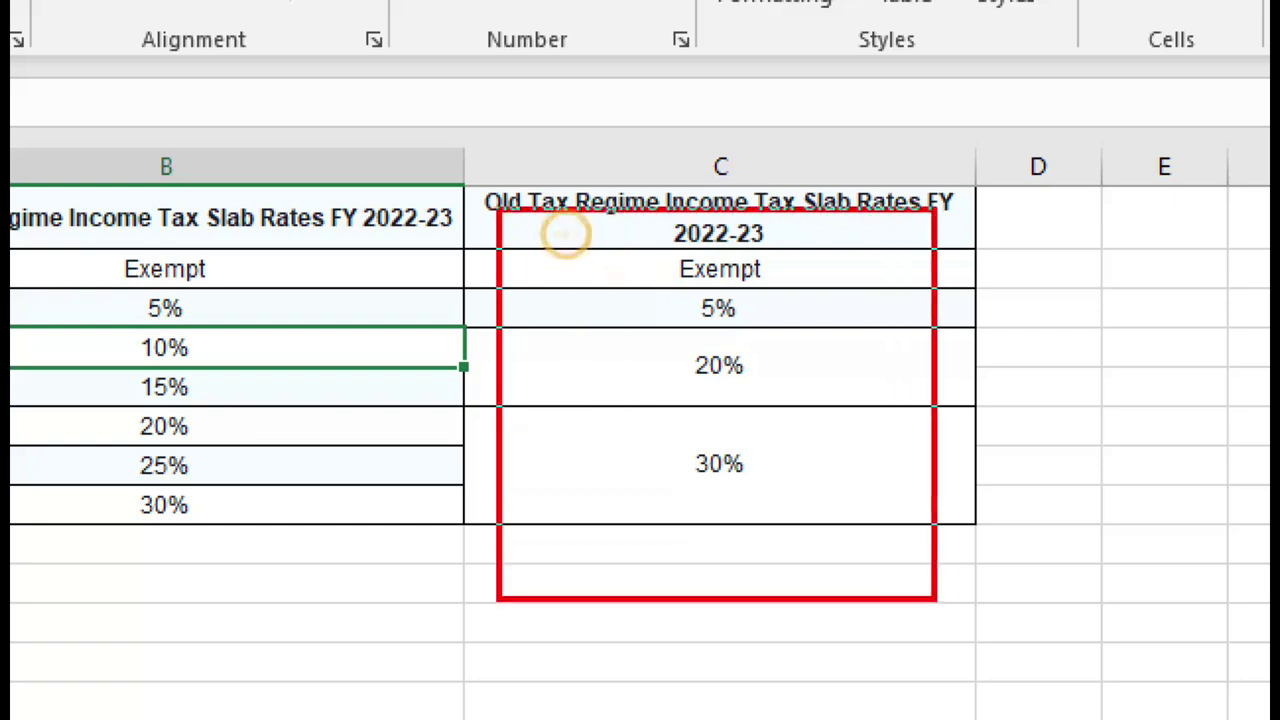
drag(51, 249, 271, 528)
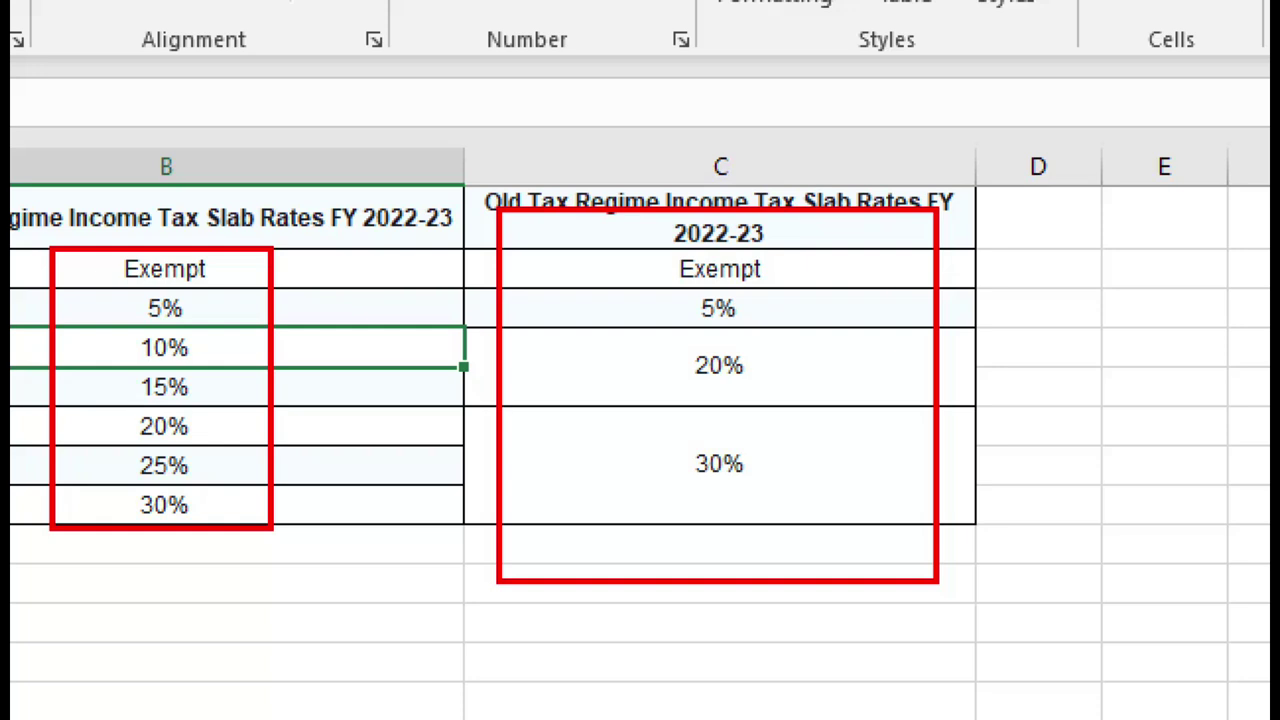
mouse_move(238, 300)
mouse_down()
mouse_move(238, 340)
mouse_move(390, 278)
mouse_up()
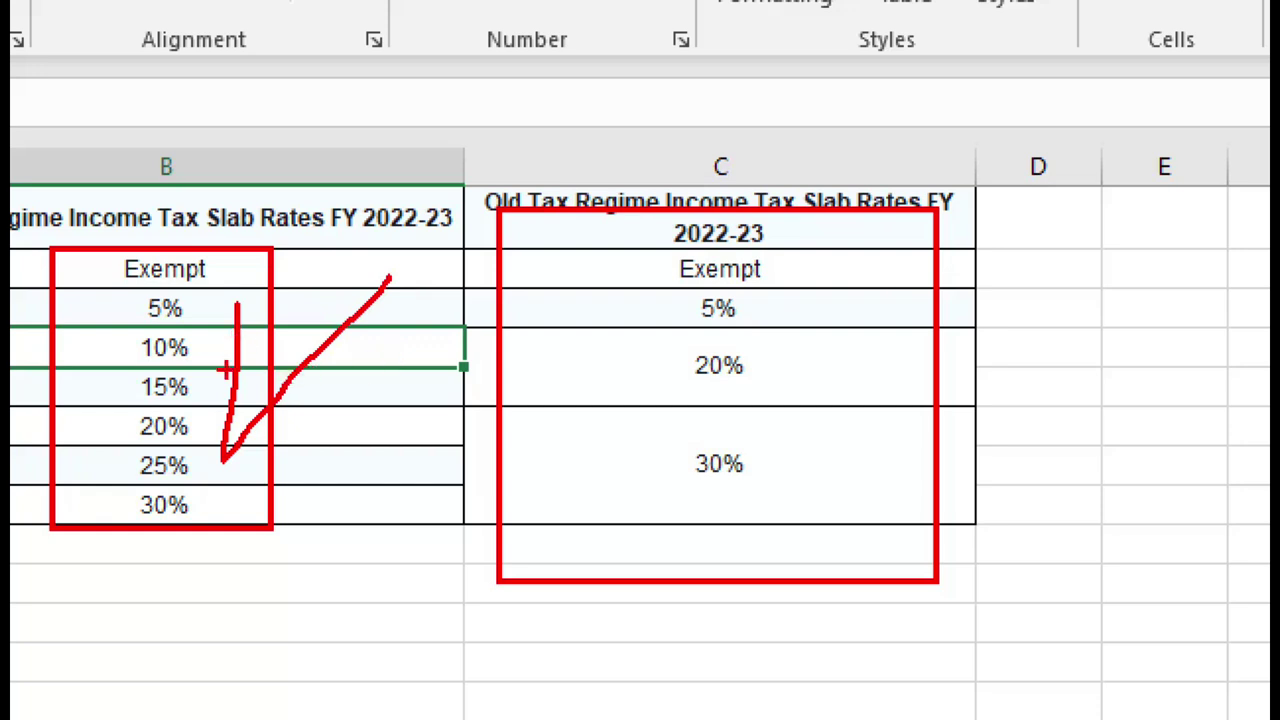
key(Escape)
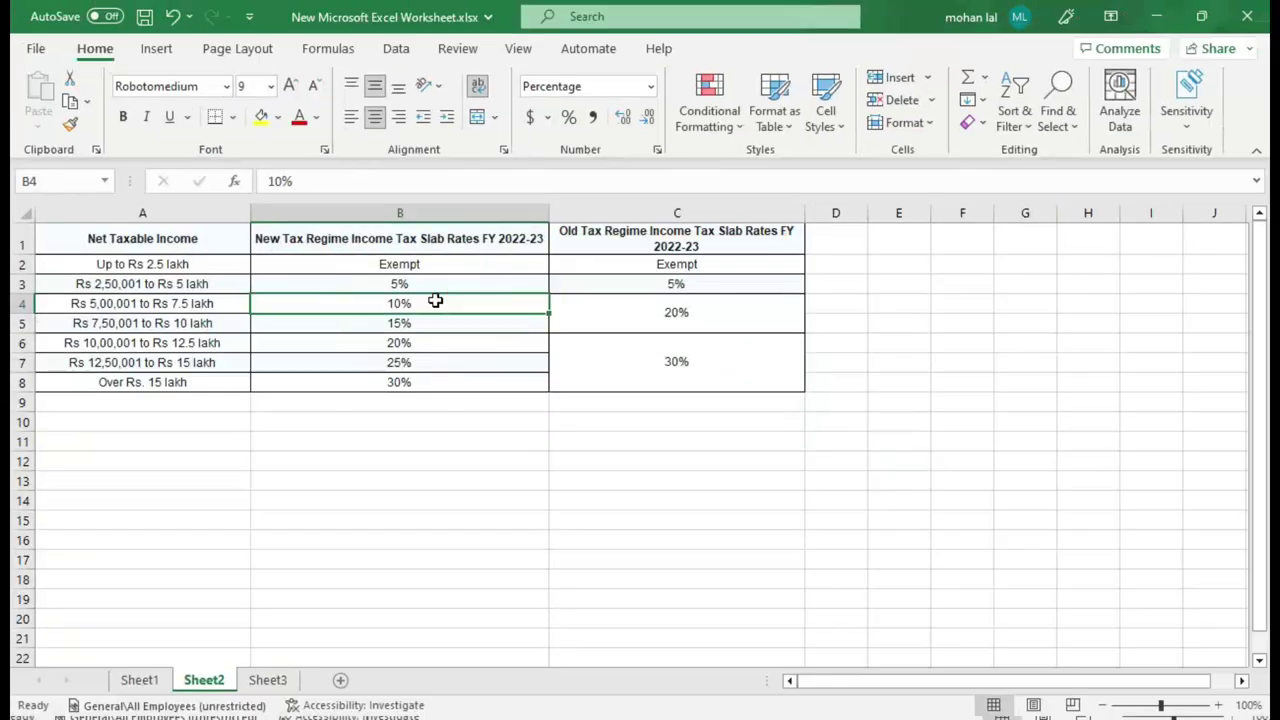
Step: Enter 750000 in cell C9 of Sheet1, beside the FY 2023-24 new regime slab table
click(142, 680)
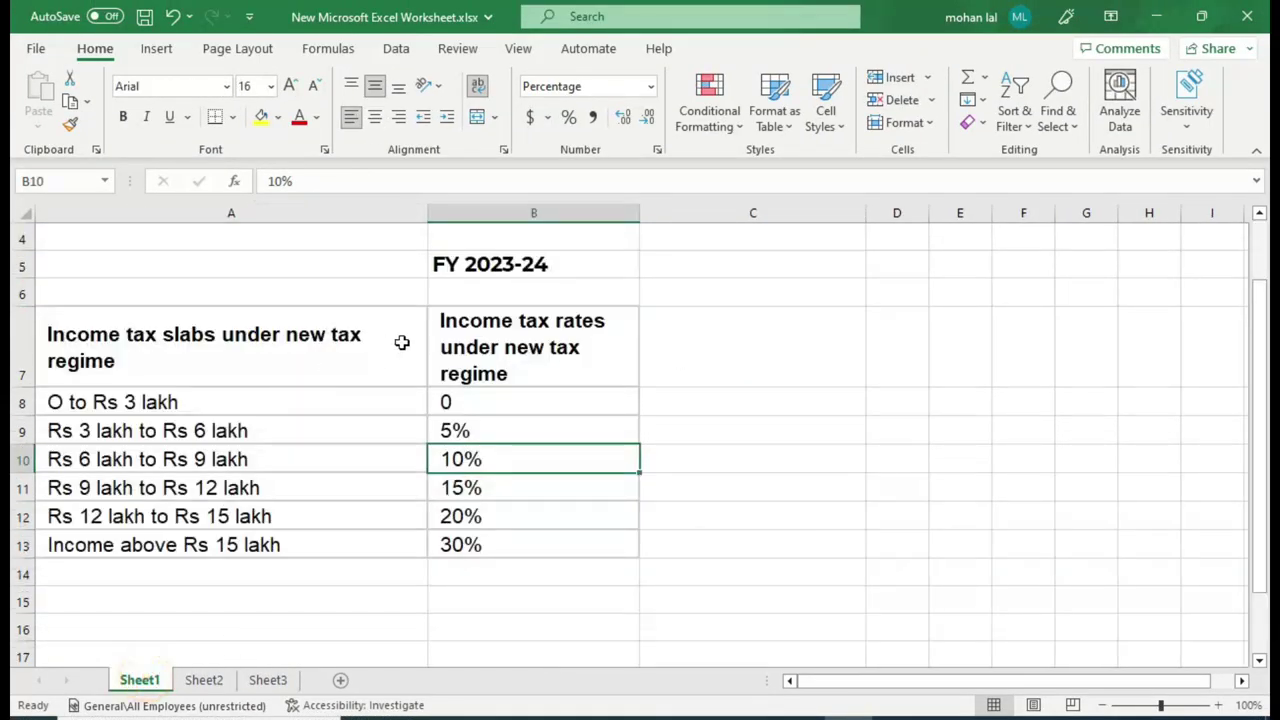
click(718, 403)
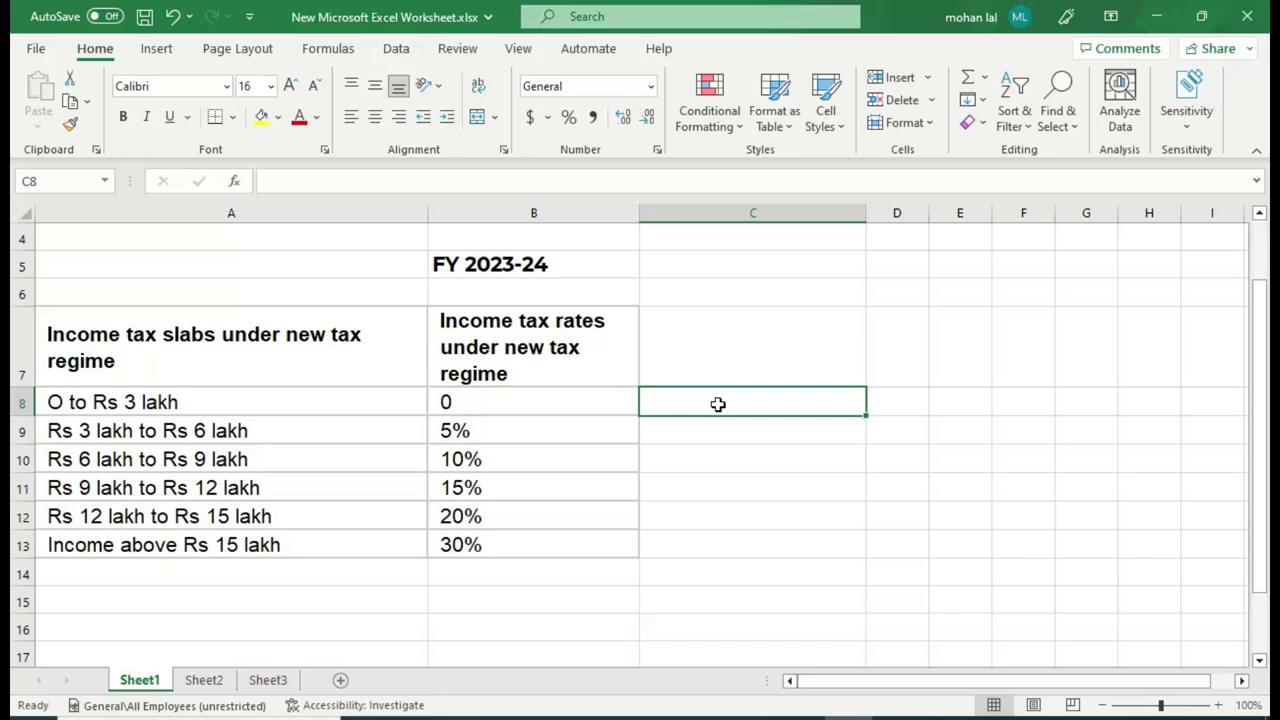
key(Return)
text(75)
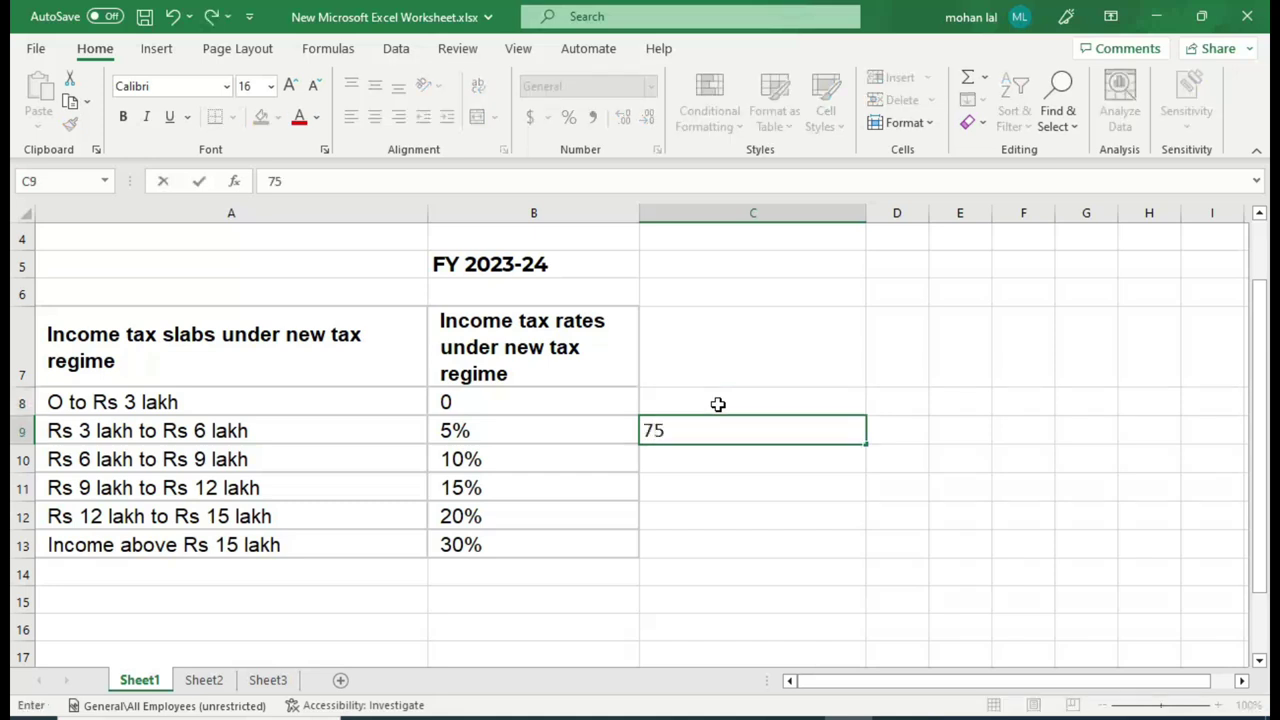
text(00000)
key(BackSpace)
key(Return)
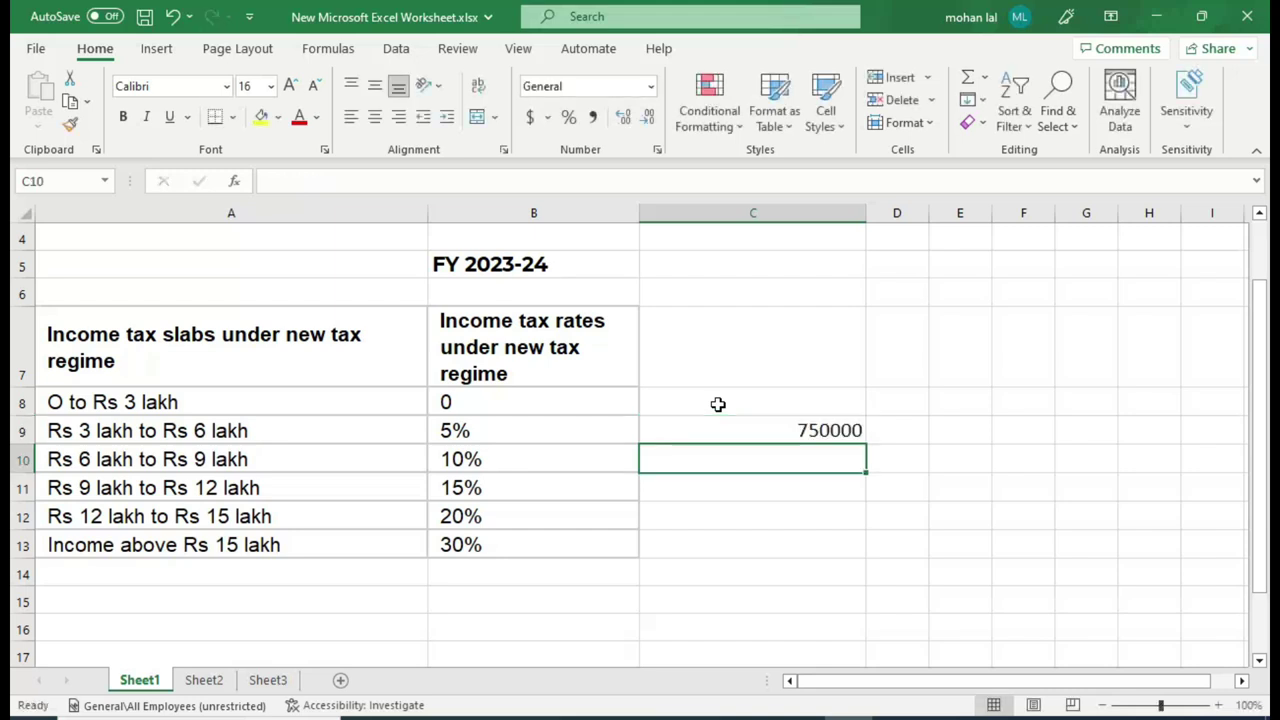
Step: Apply the comma number style to the 750000 in cell C9 and widen column D
key(Up)
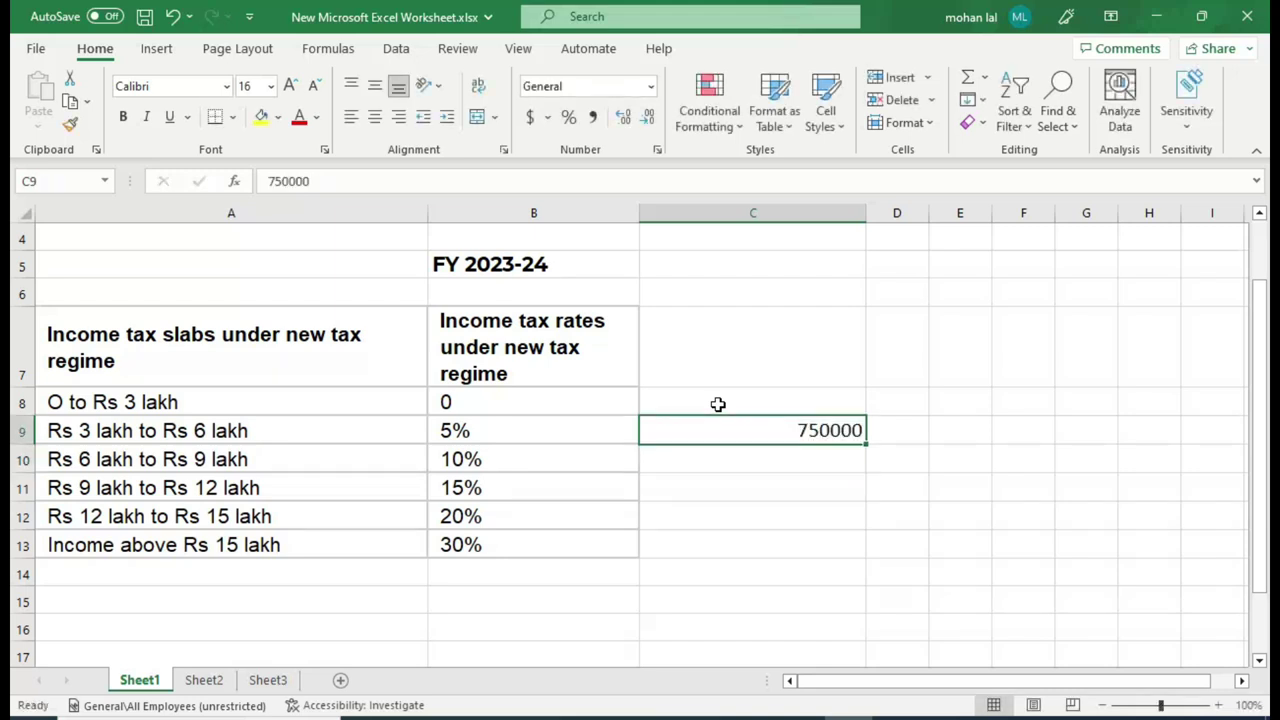
click(594, 118)
click(889, 428)
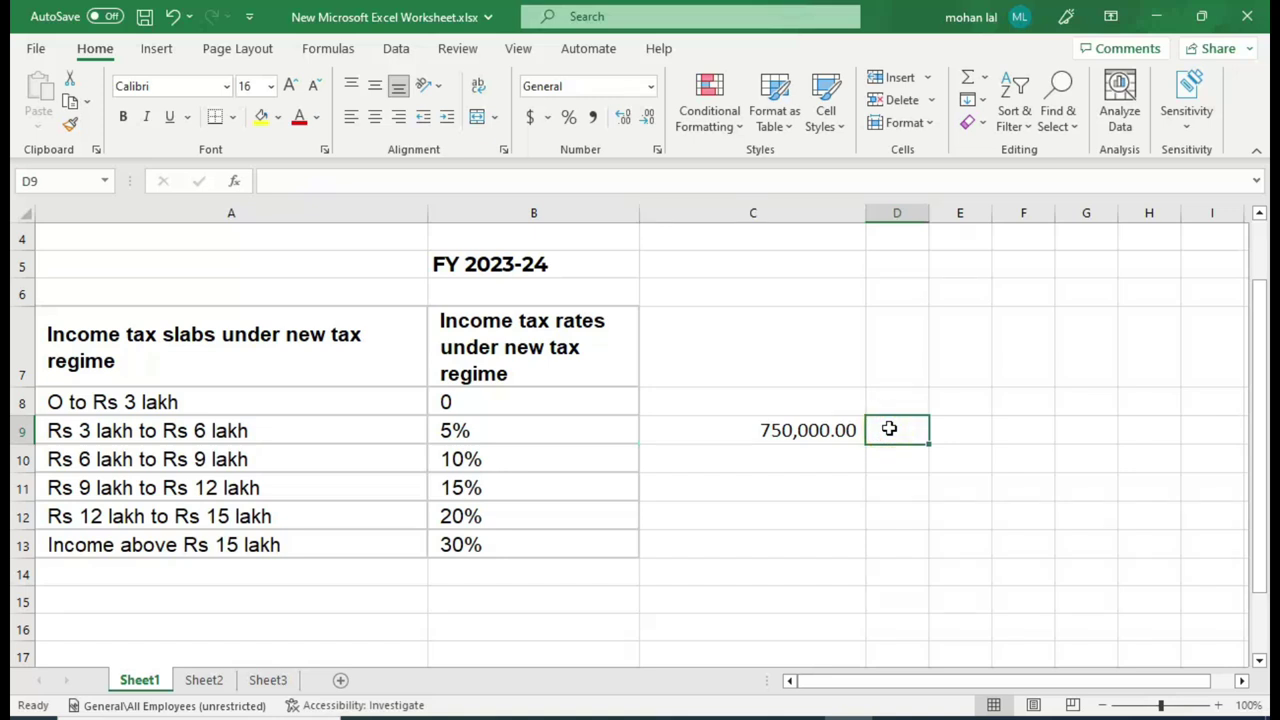
drag(930, 213, 973, 213)
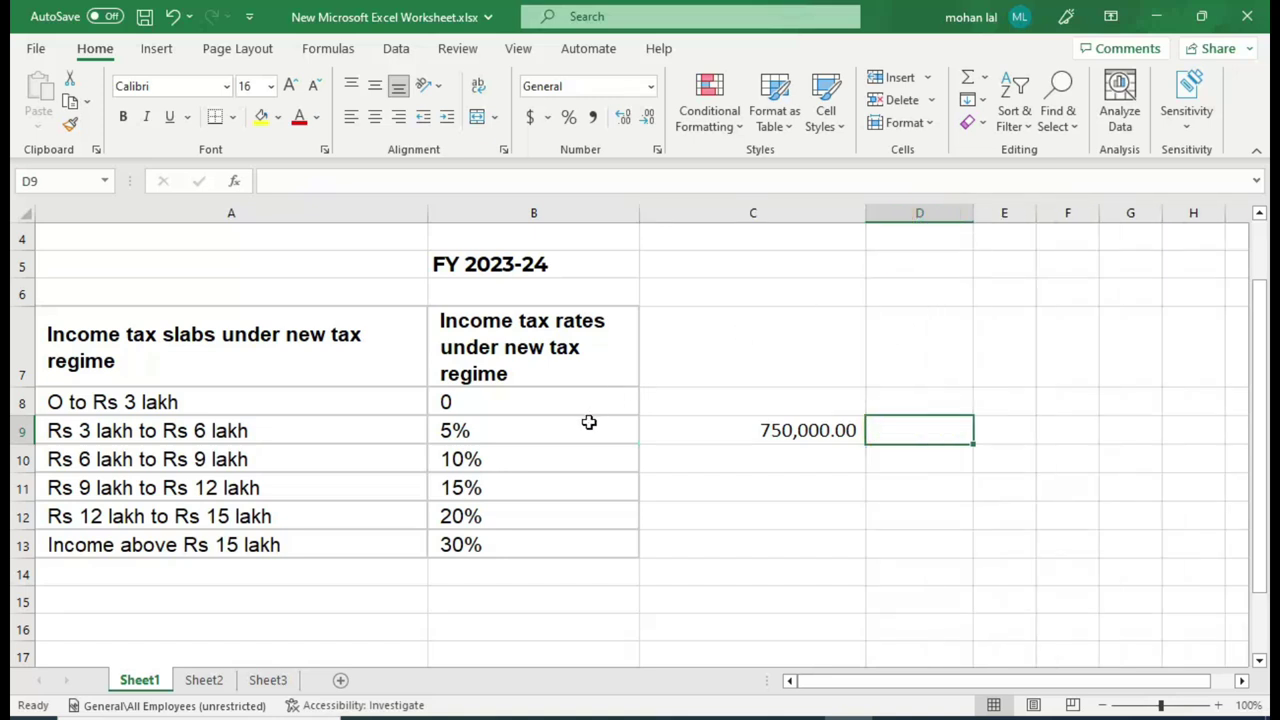
Step: Examine the FY 2023-24 new regime slabs and rates in Sheet1 against the income in cell C9
drag(589, 423, 589, 536)
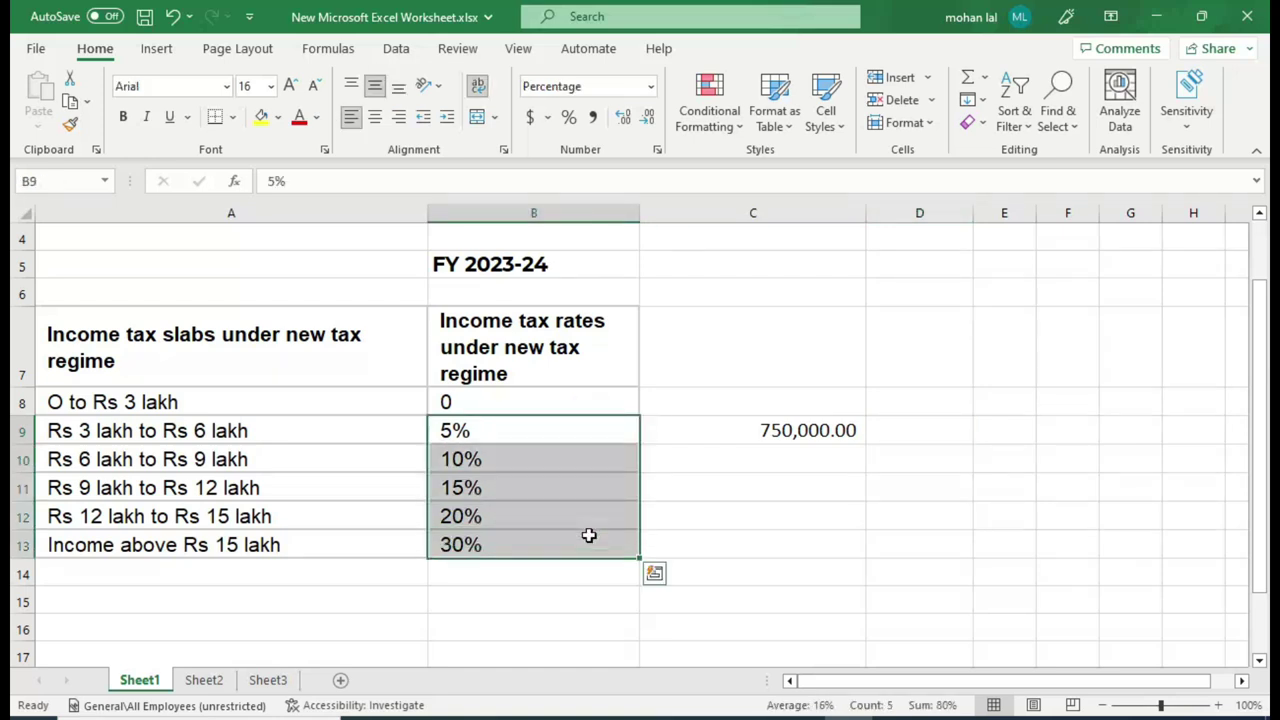
click(772, 455)
click(765, 428)
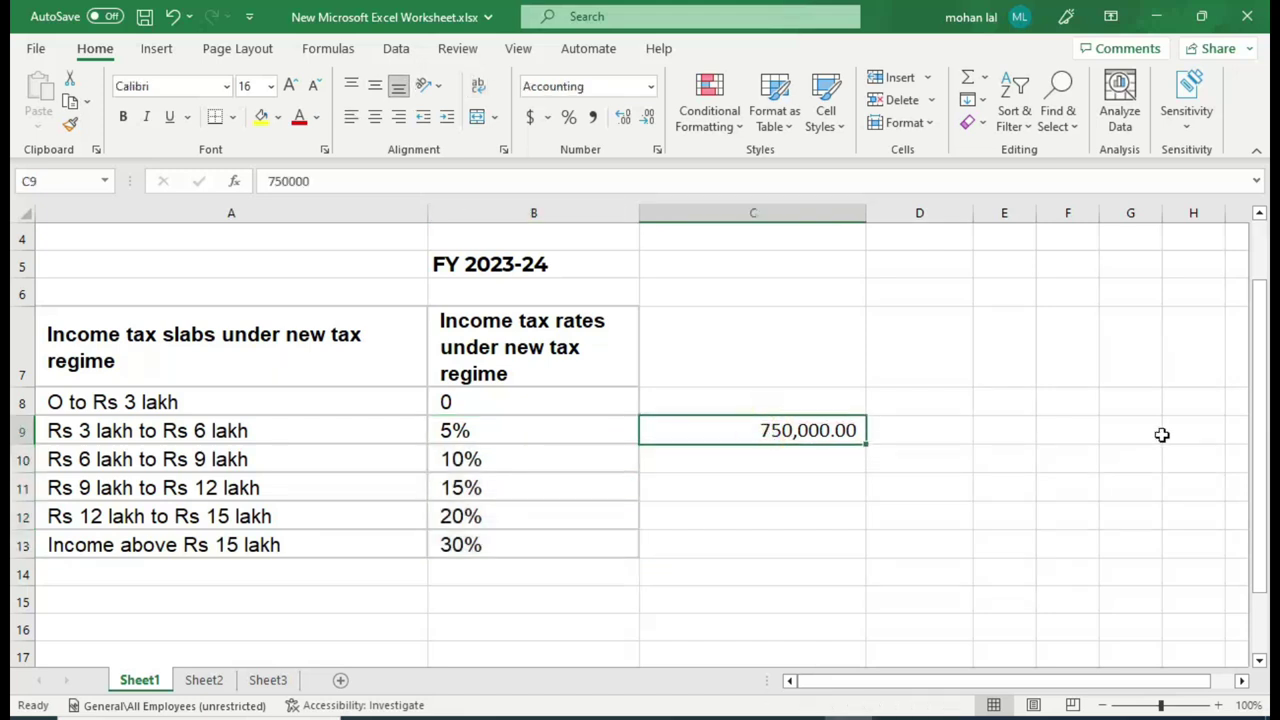
key(Tab)
key(Return)
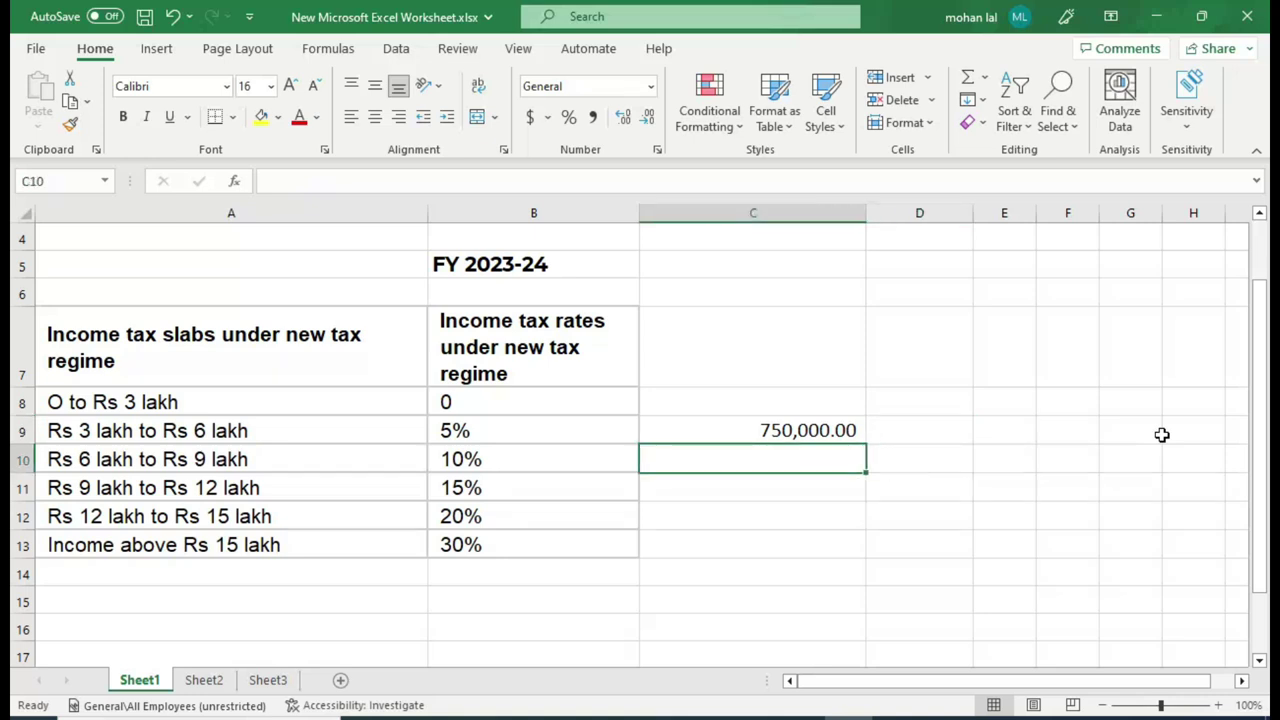
click(257, 432)
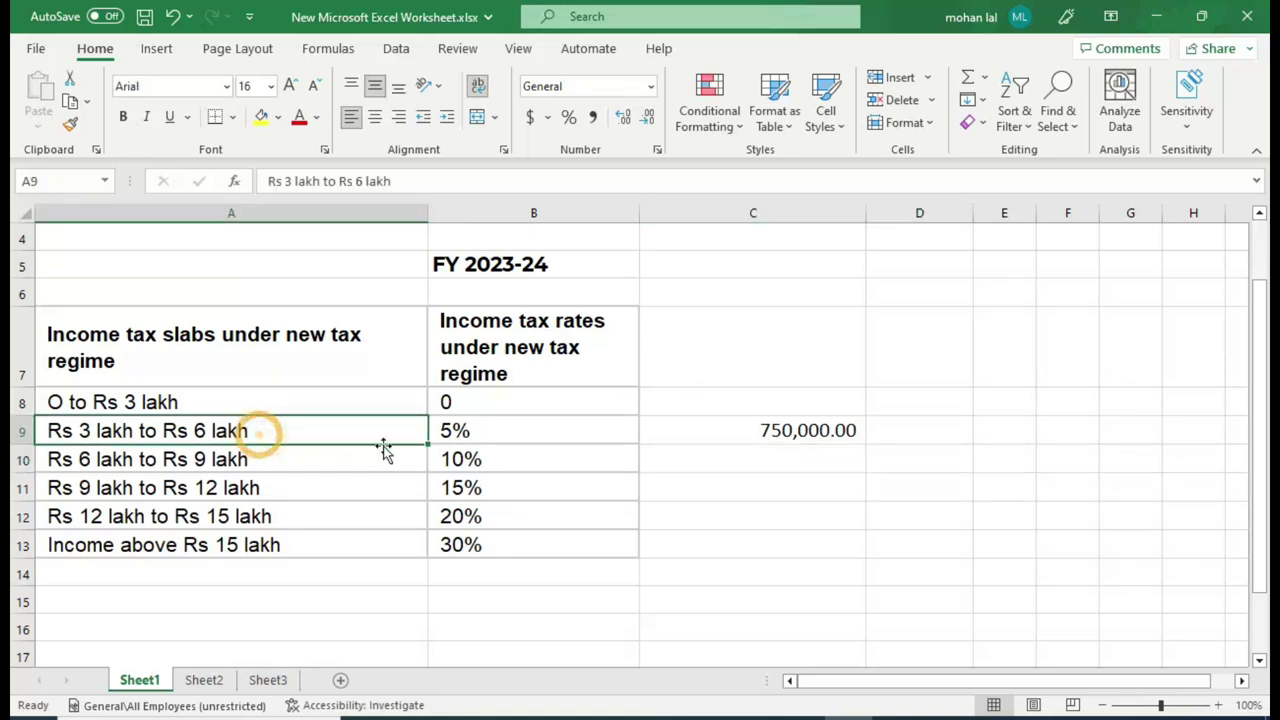
click(795, 467)
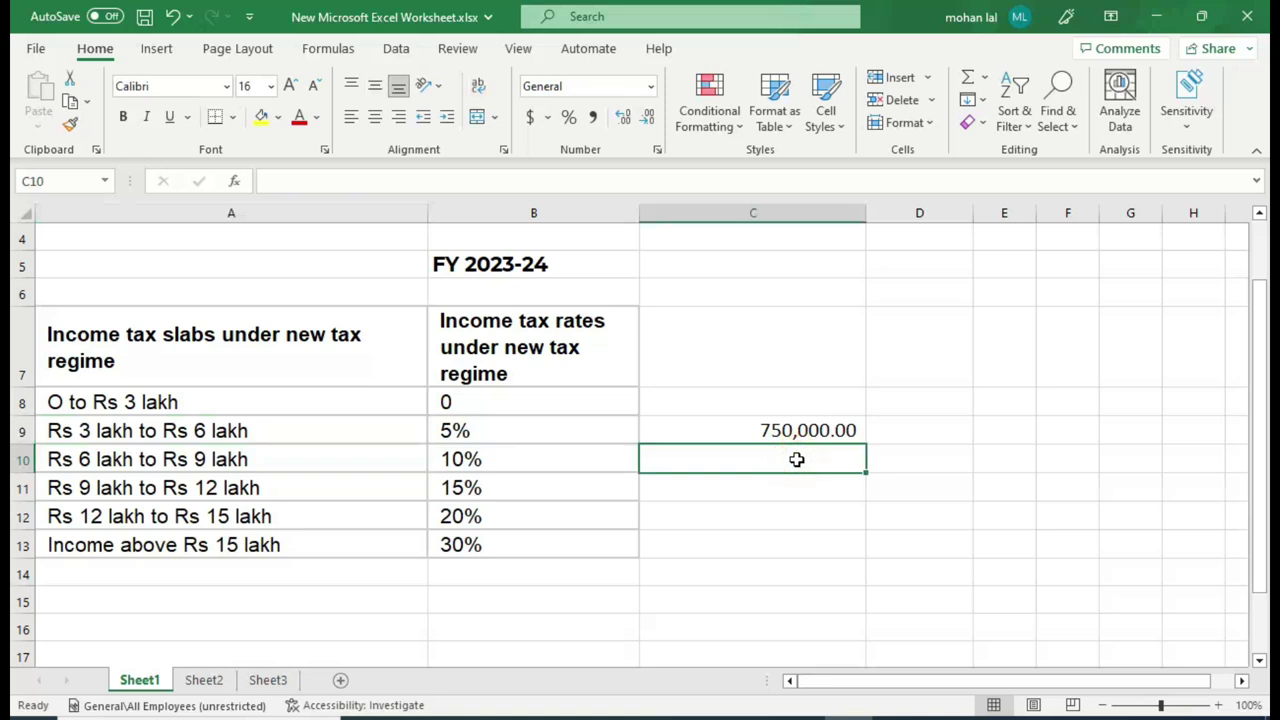
click(185, 462)
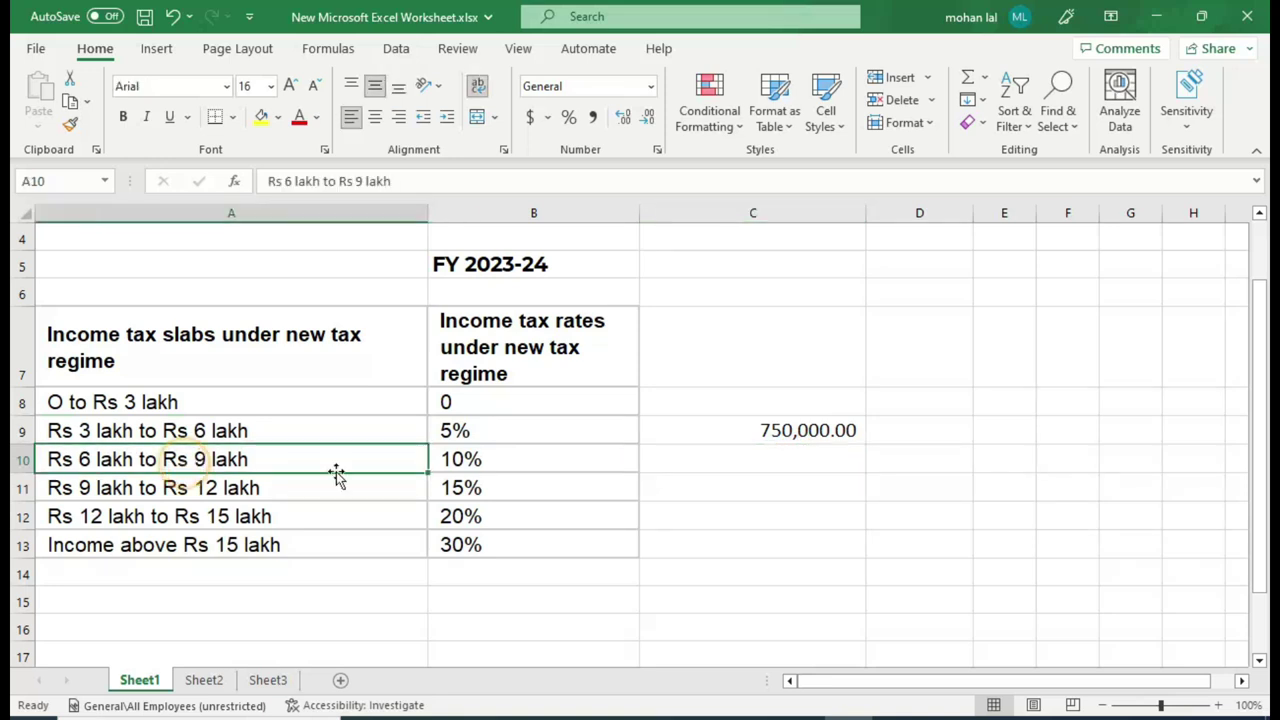
click(458, 461)
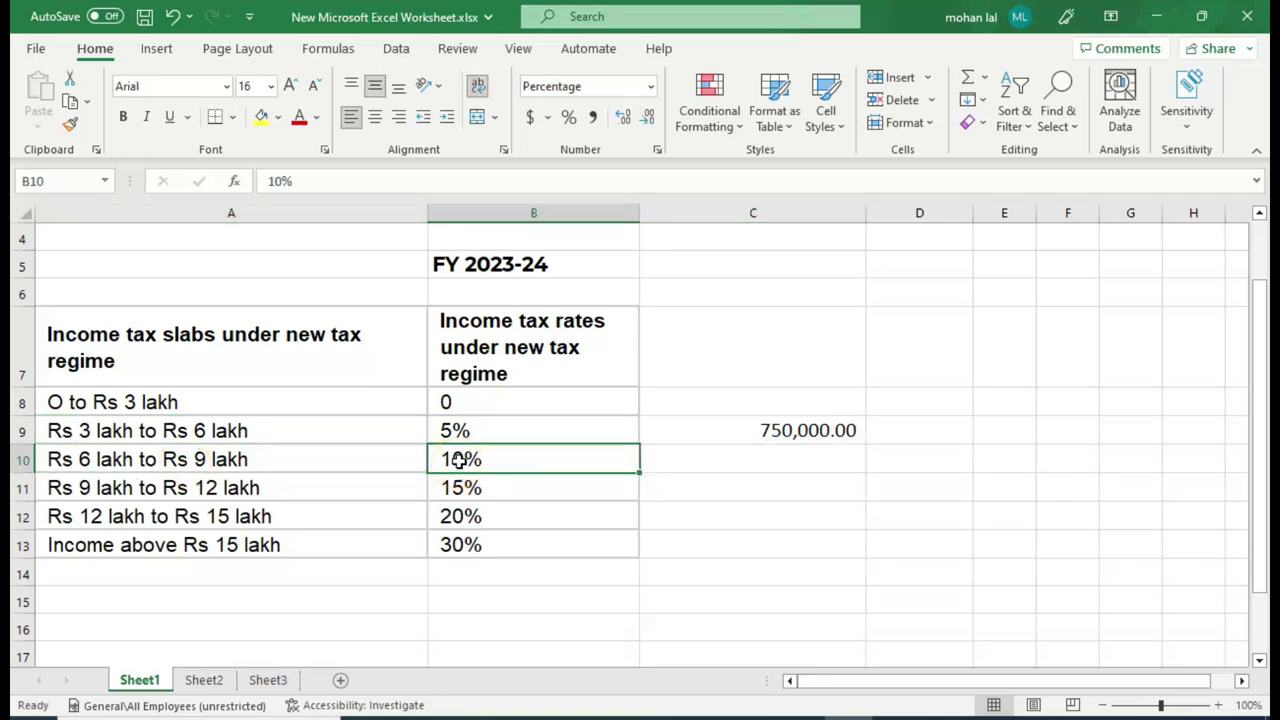
click(246, 404)
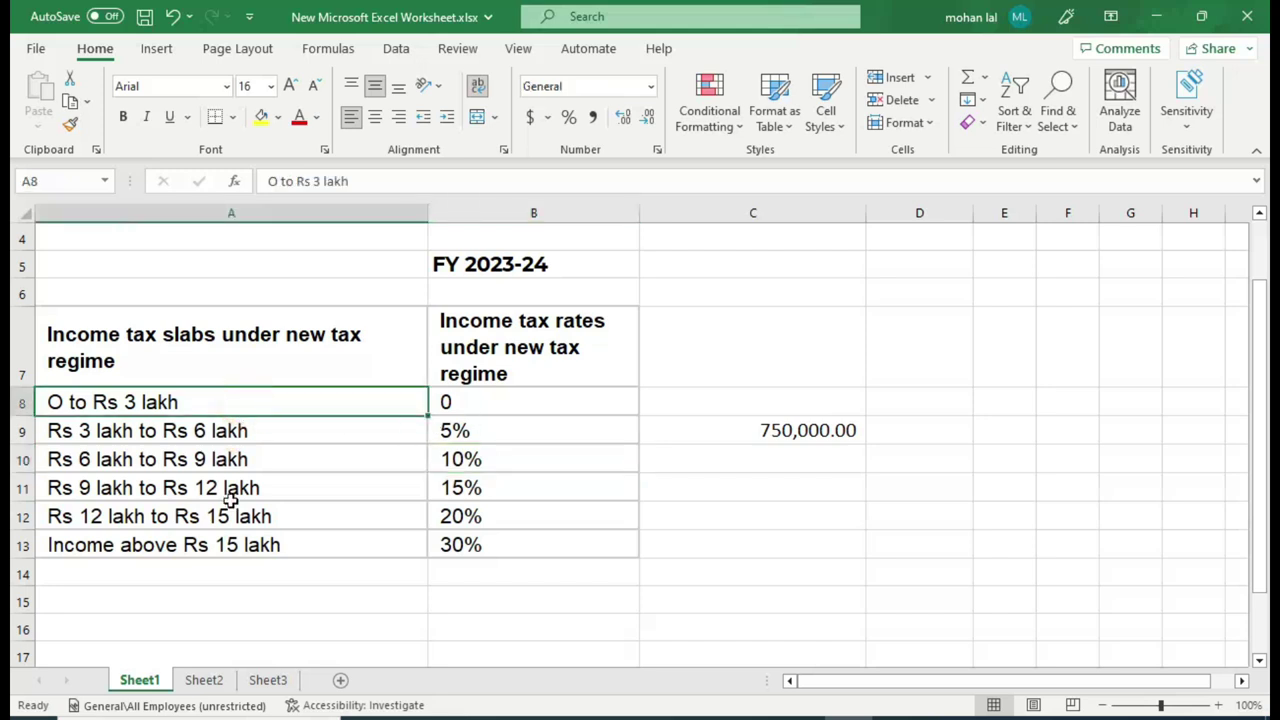
Step: Check the exempt slab for FY 2022-23 in Sheet2 and return to Sheet1
click(204, 680)
click(172, 265)
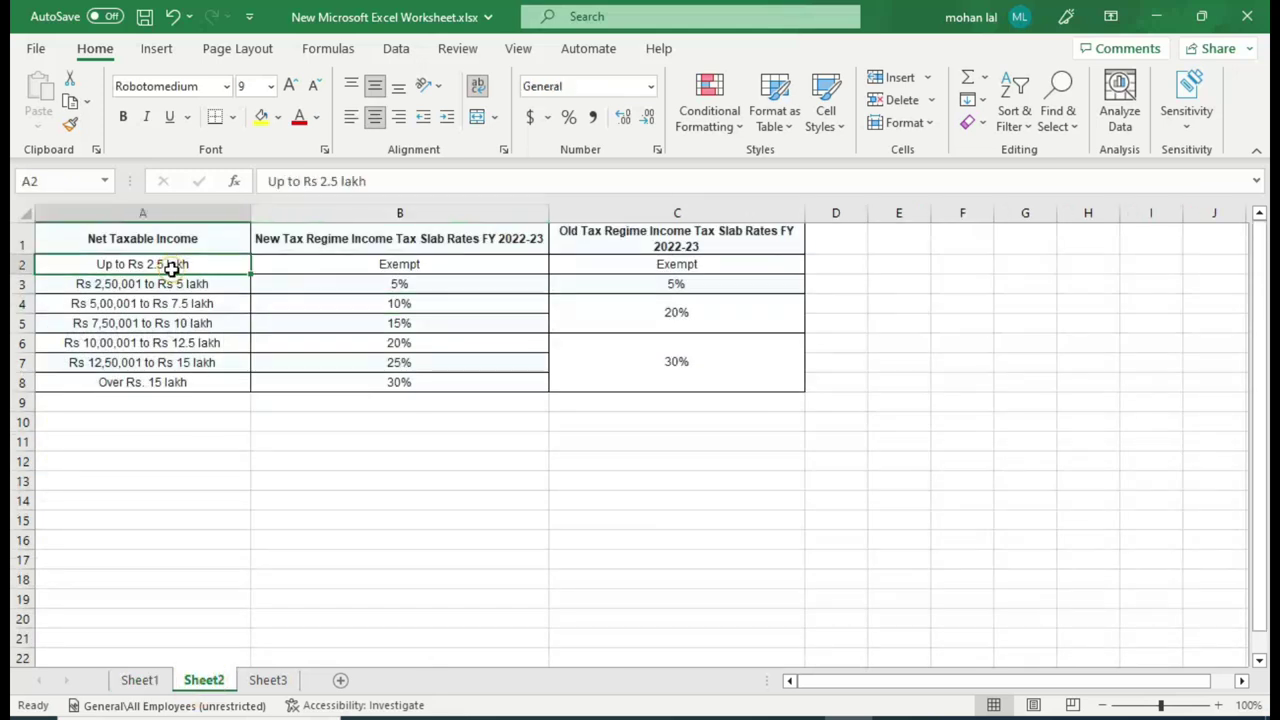
click(140, 680)
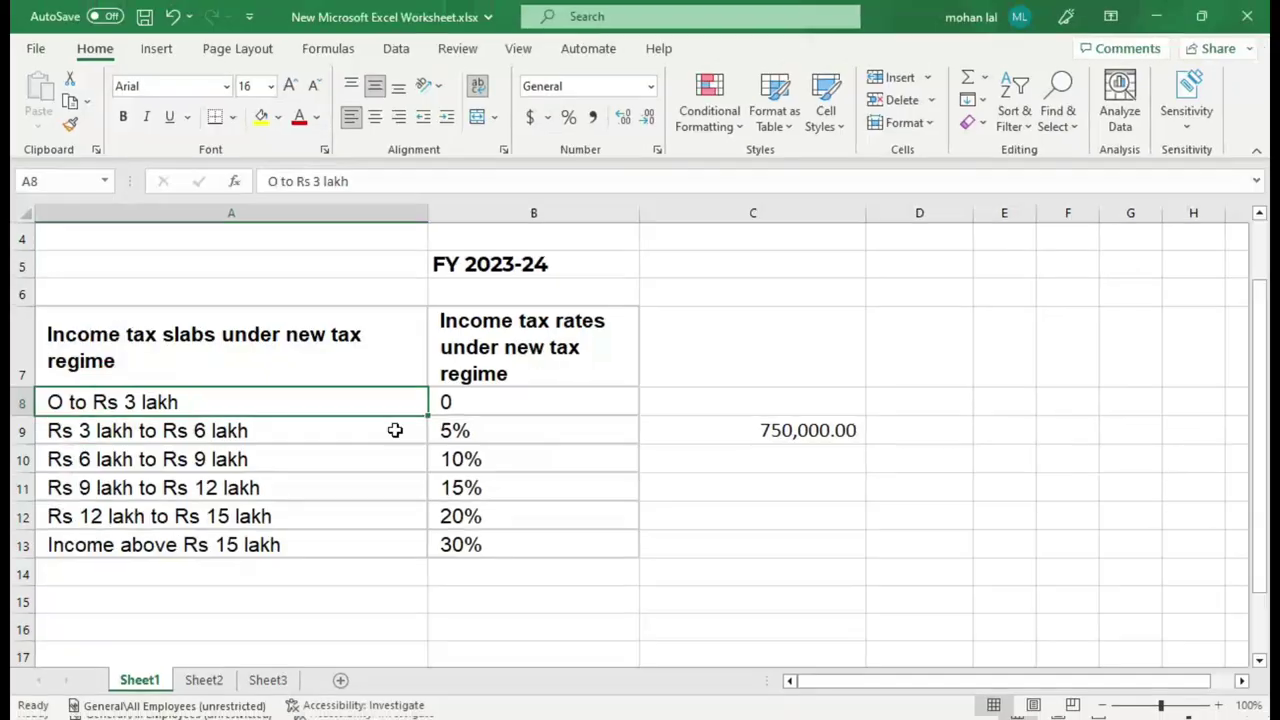
Step: Enter 300000 in cell C10 below the income and apply the comma number style to column C
click(726, 440)
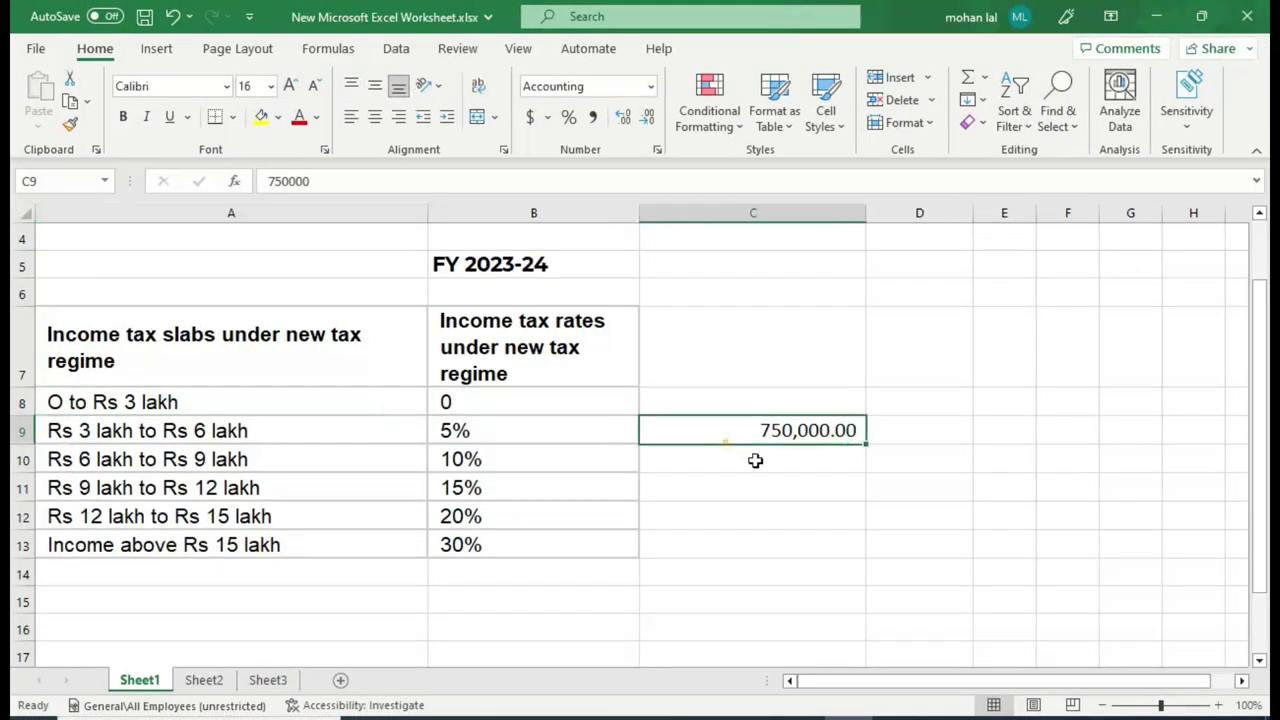
key(Down)
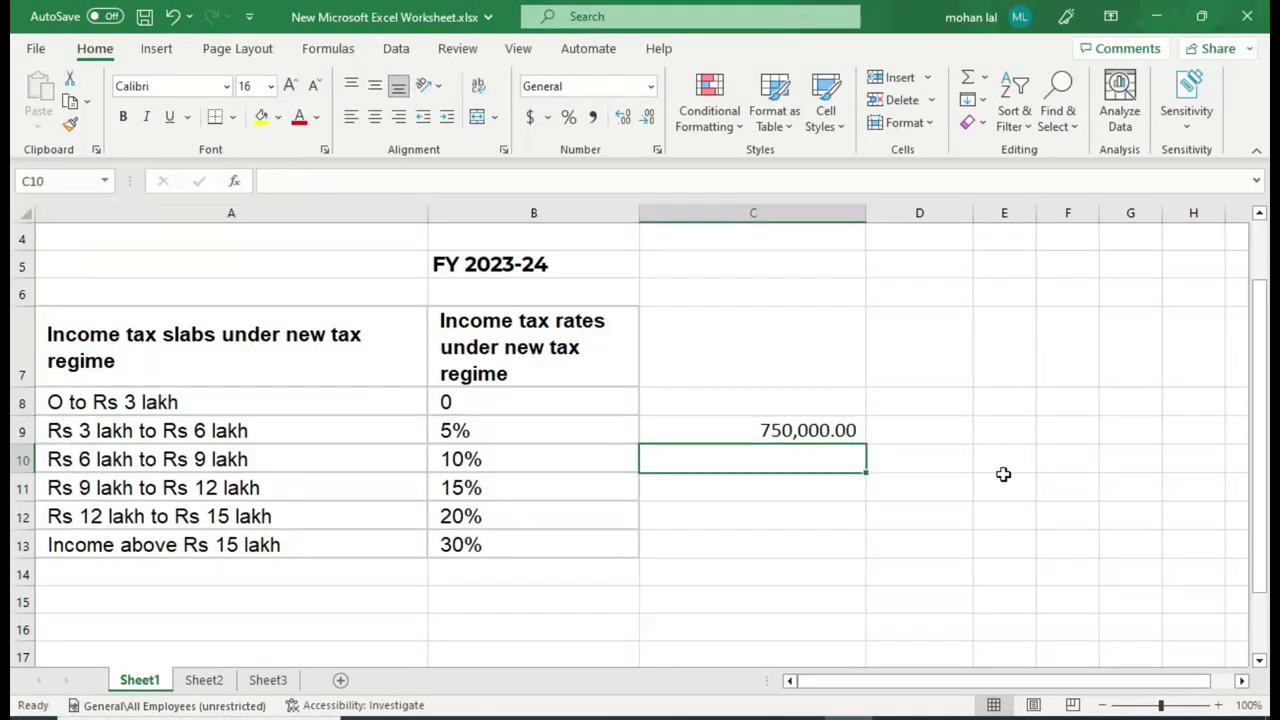
text(300000)
key(Return)
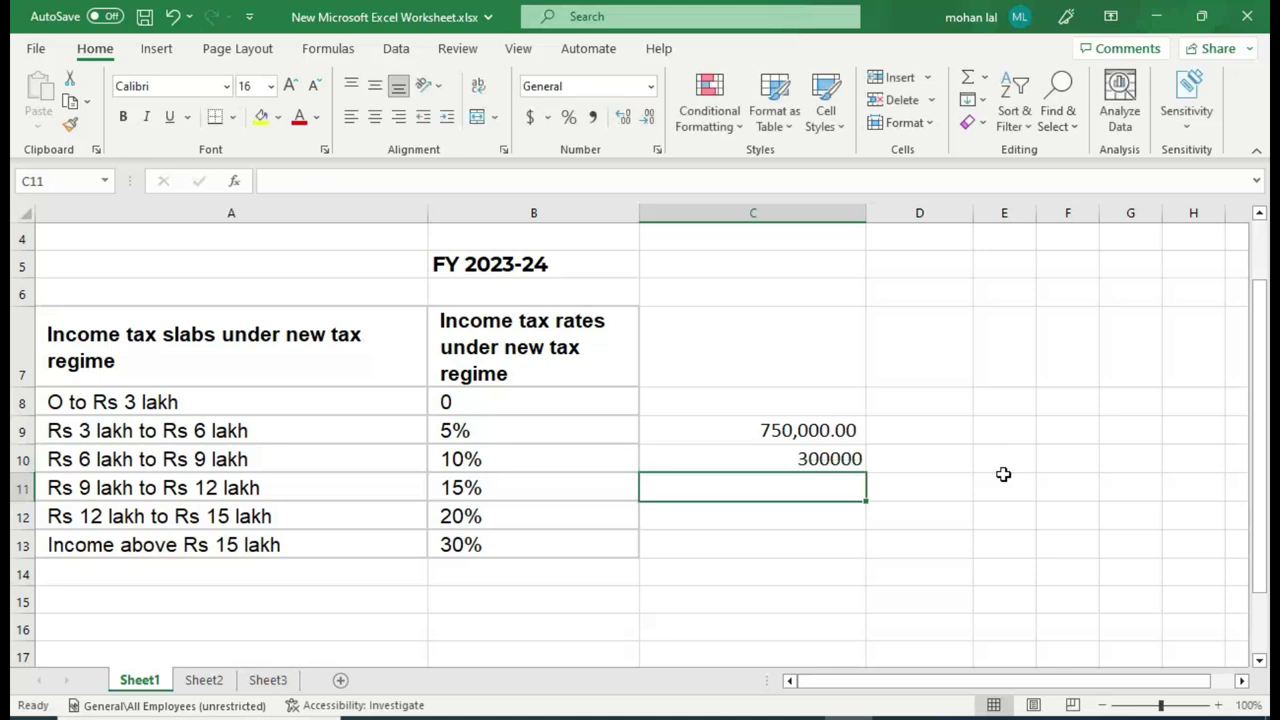
key(Up)
click(814, 212)
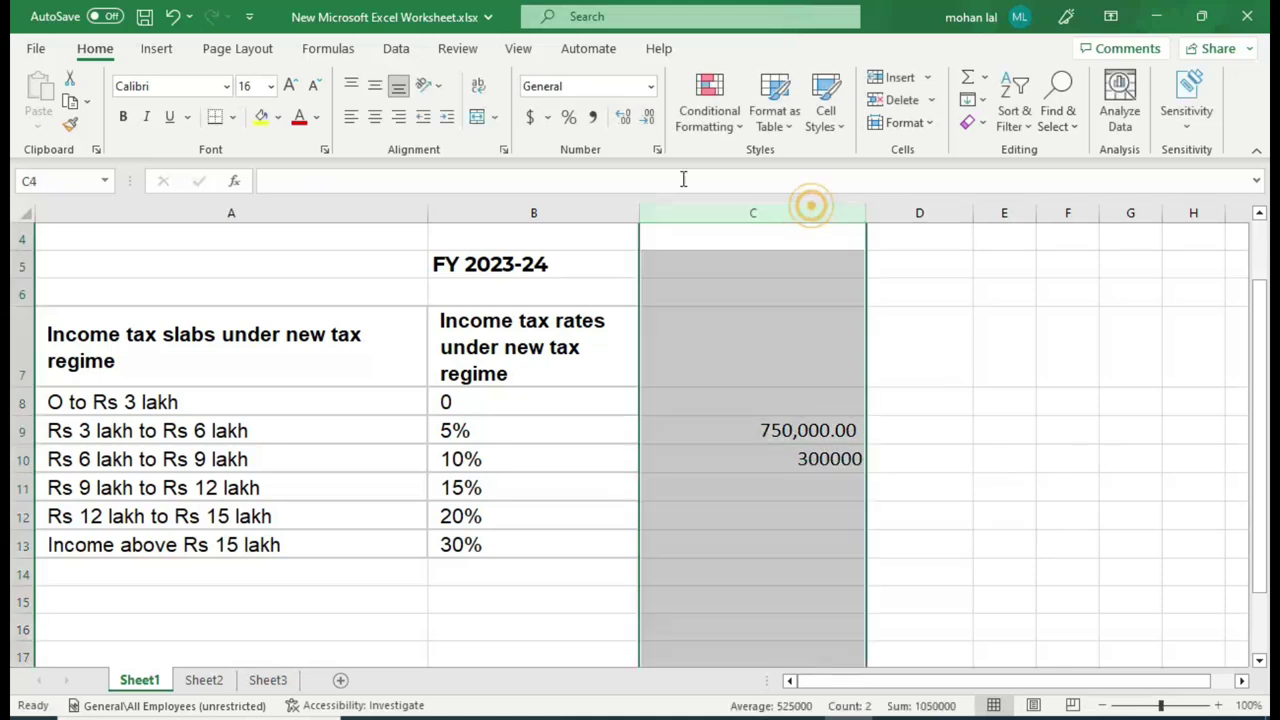
click(592, 117)
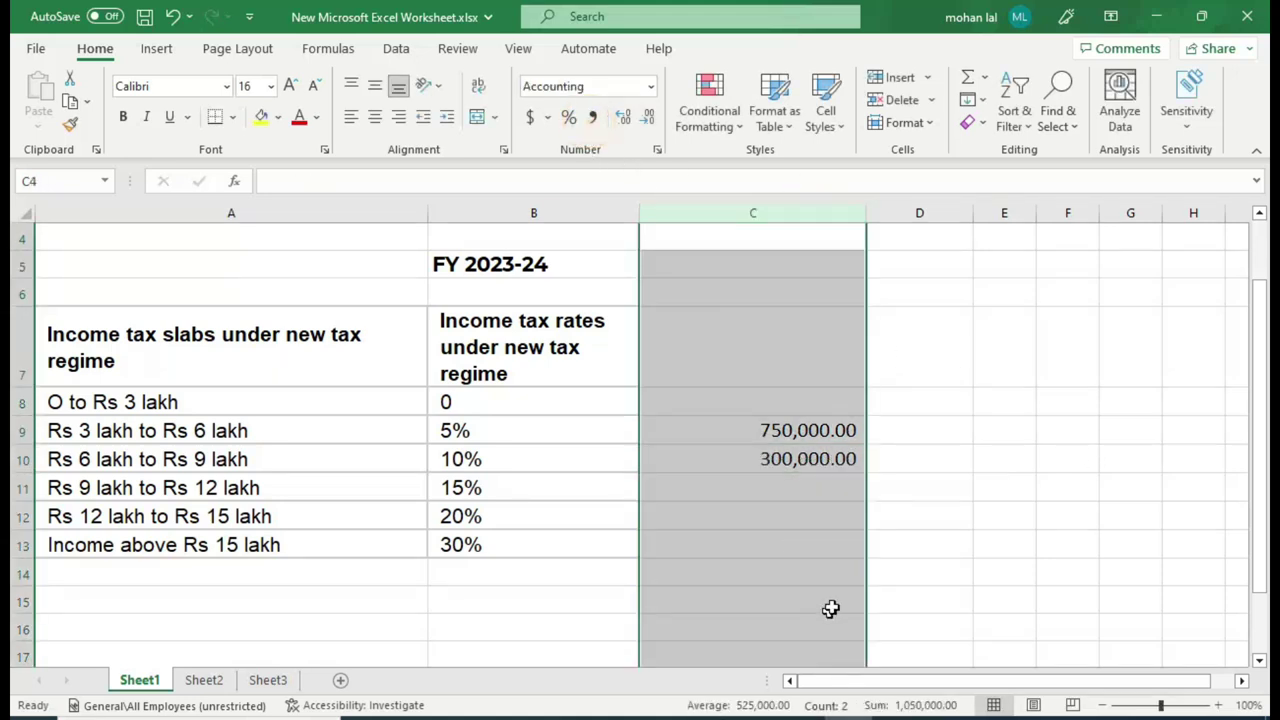
Step: Subtract C10 from C9 in cell C11 with the formula +C9-C10 and enter 300000 in cell C12
click(795, 486)
text(+C9)
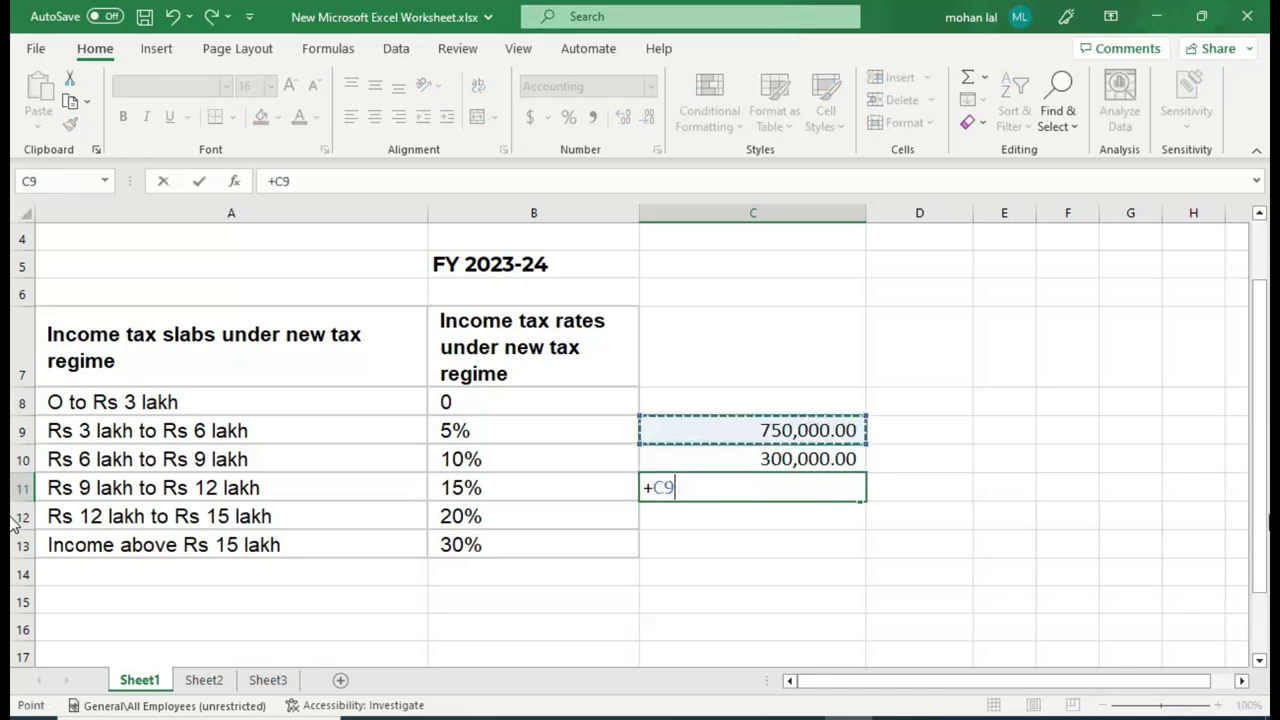
text(-C10)
key(Return)
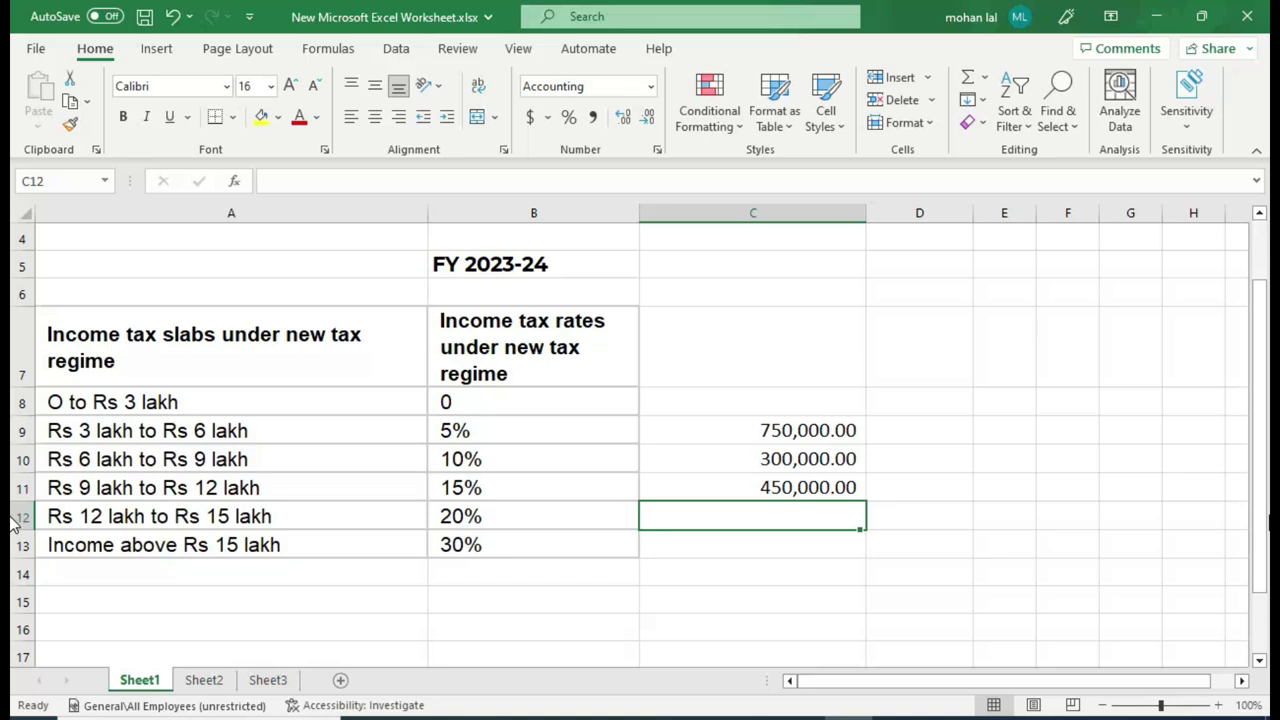
text(300000)
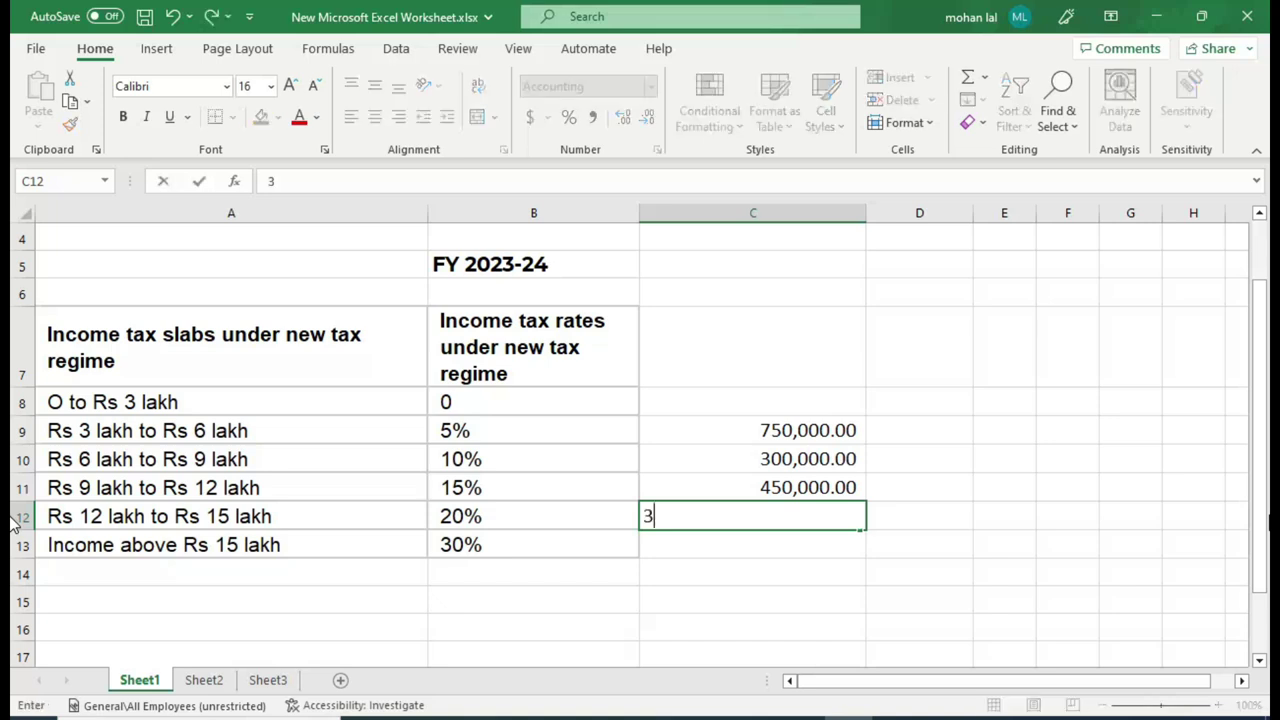
key(Return)
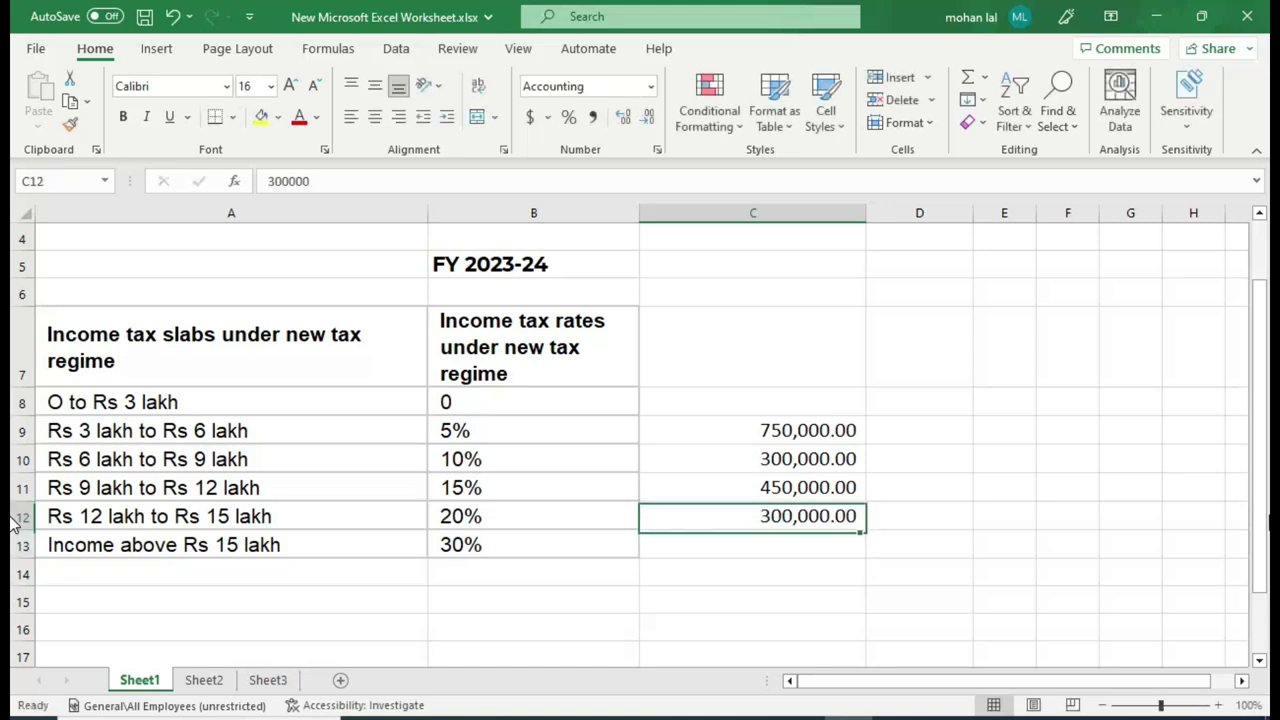
Step: Examine the slab table rows from 0 to Rs 9 lakh to find the rate that applies to the amount in C12
key(Up)
key(Up)
key(Left)
key(Left)
key(Up)
key(Right)
key(Up)
key(Down)
key(Down)
key(Right)
key(Right)
key(Down)
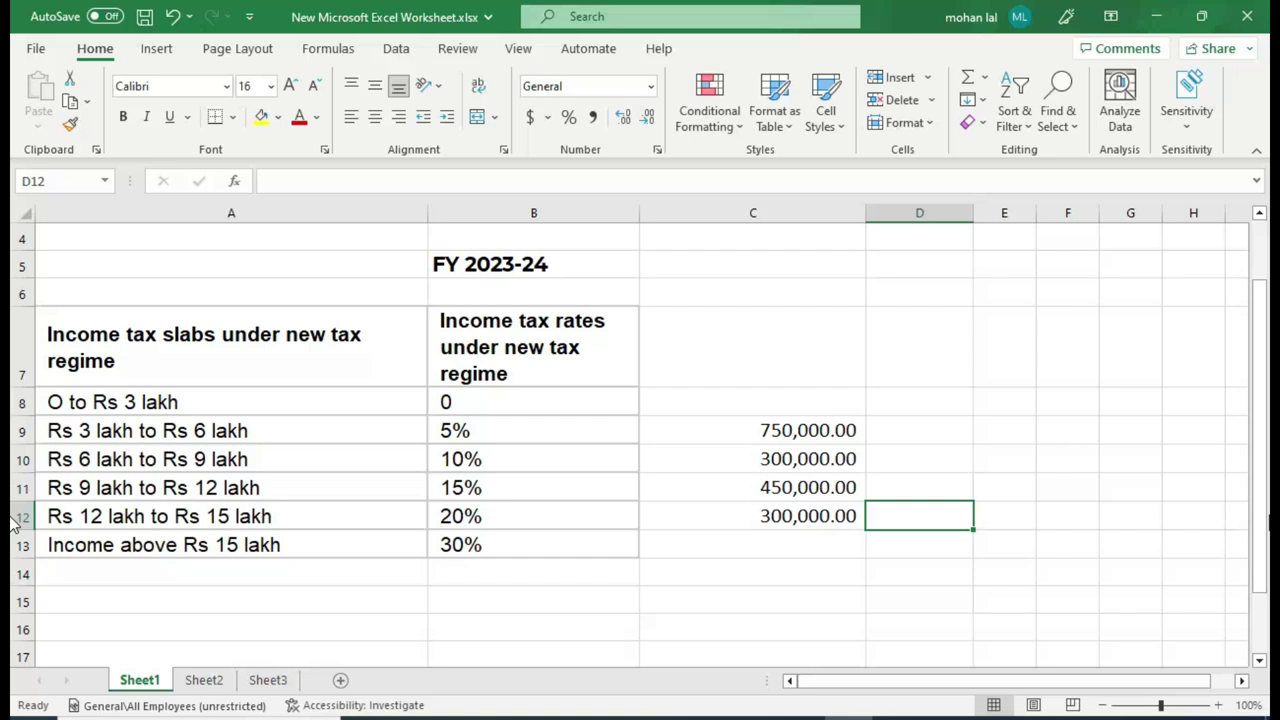
Step: Try to calculate the tax on C12 in cell D12 with the formula +C12*5/10
text(+)
key(Left)
text(*)
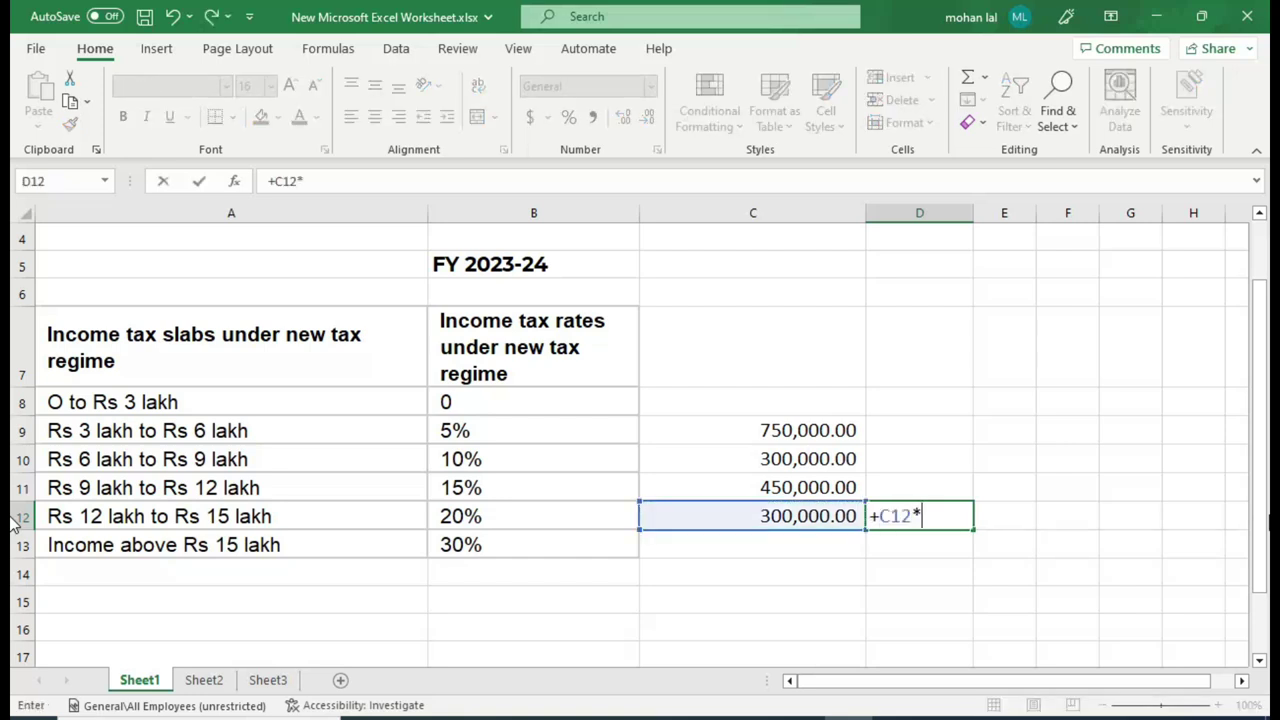
text(5/10)
key(Return)
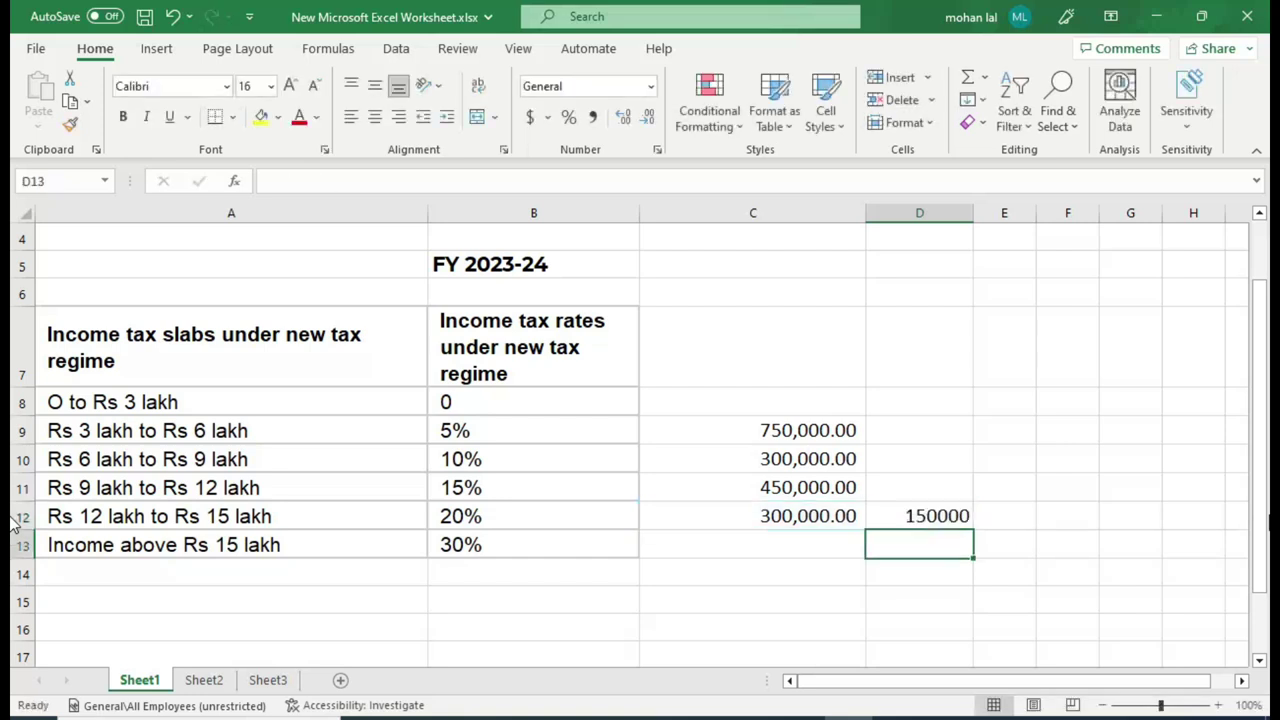
key(Up)
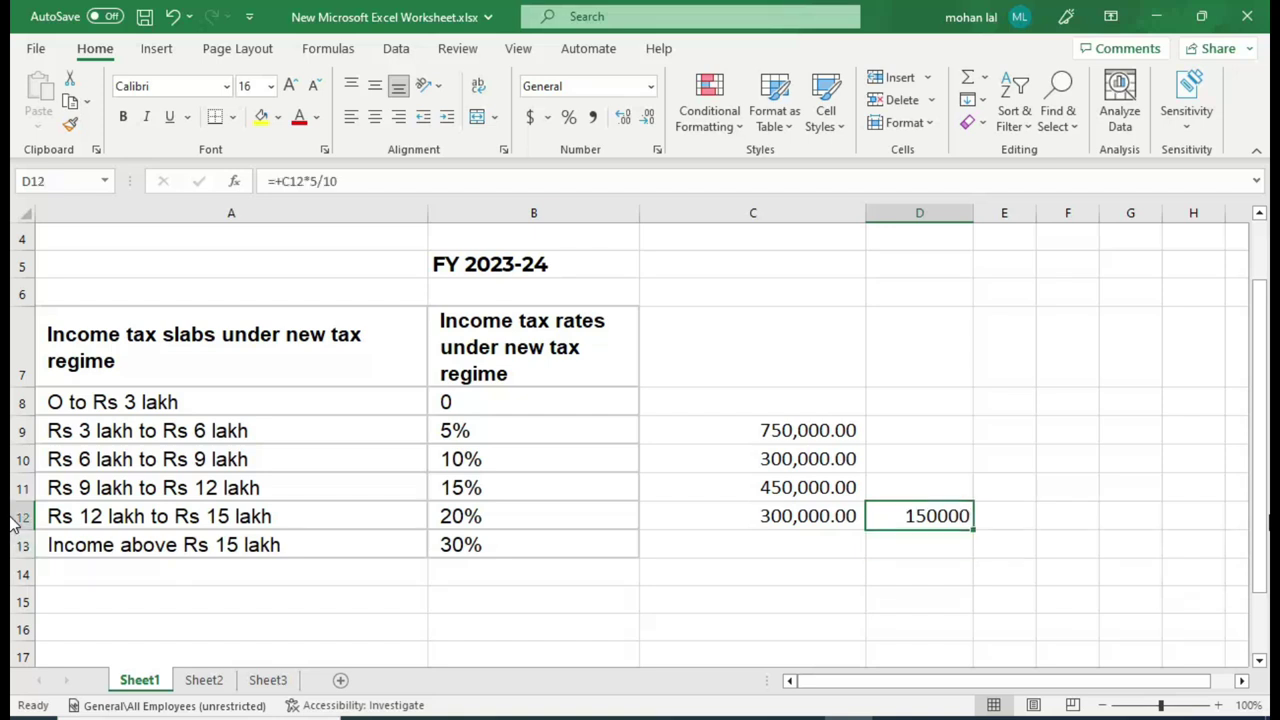
key(F2)
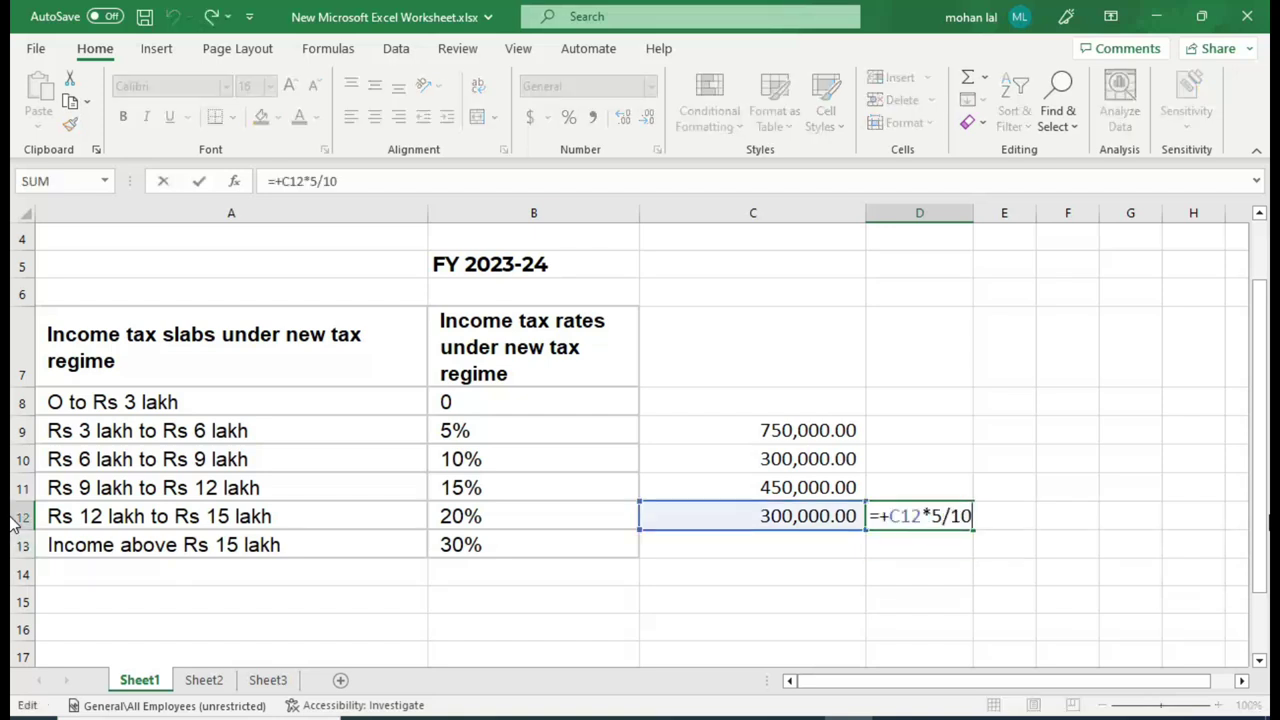
key(Escape)
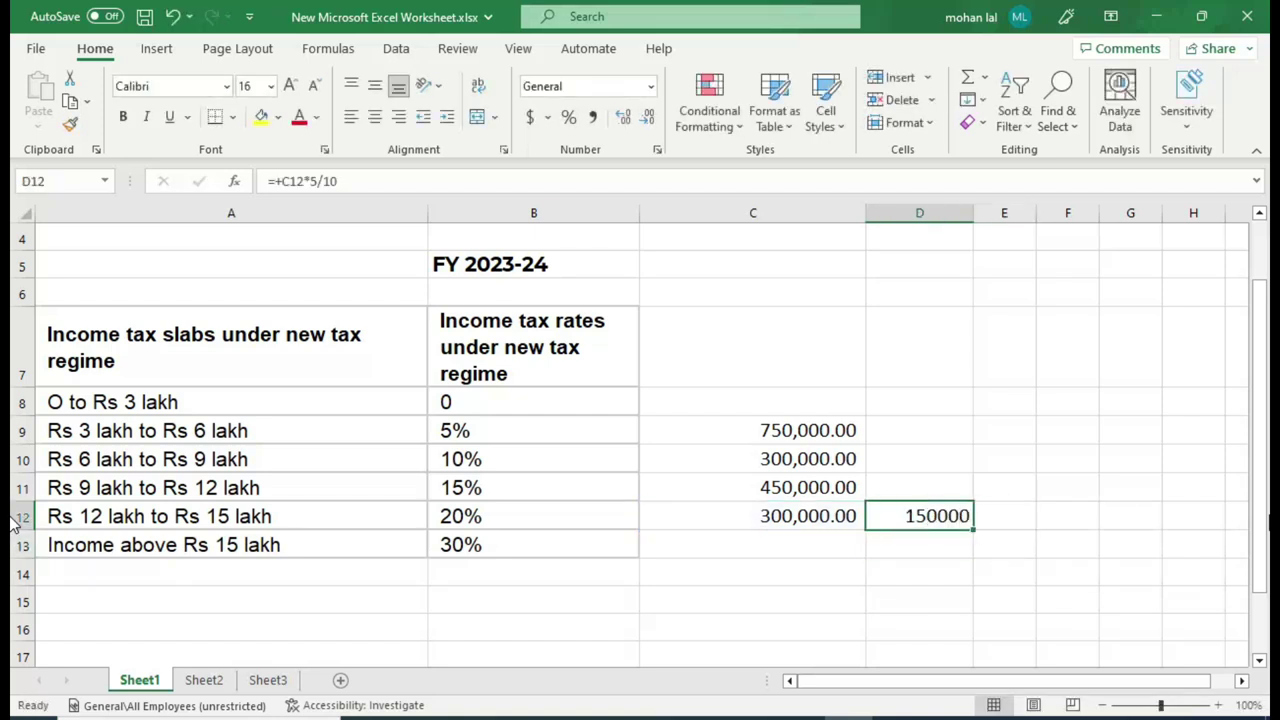
Step: Calculate the 5% tax on C12 in cell D12 with the formula +C12*5/100
key(Left)
key(Right)
text(+)
key(Left)
text(*5/100)
key(Return)
Step: Enter 150000 in cell C13 and calculate its 10% tax in cell D13 with the formula +C13*10/100
key(Up)
key(Left)
key(Down)
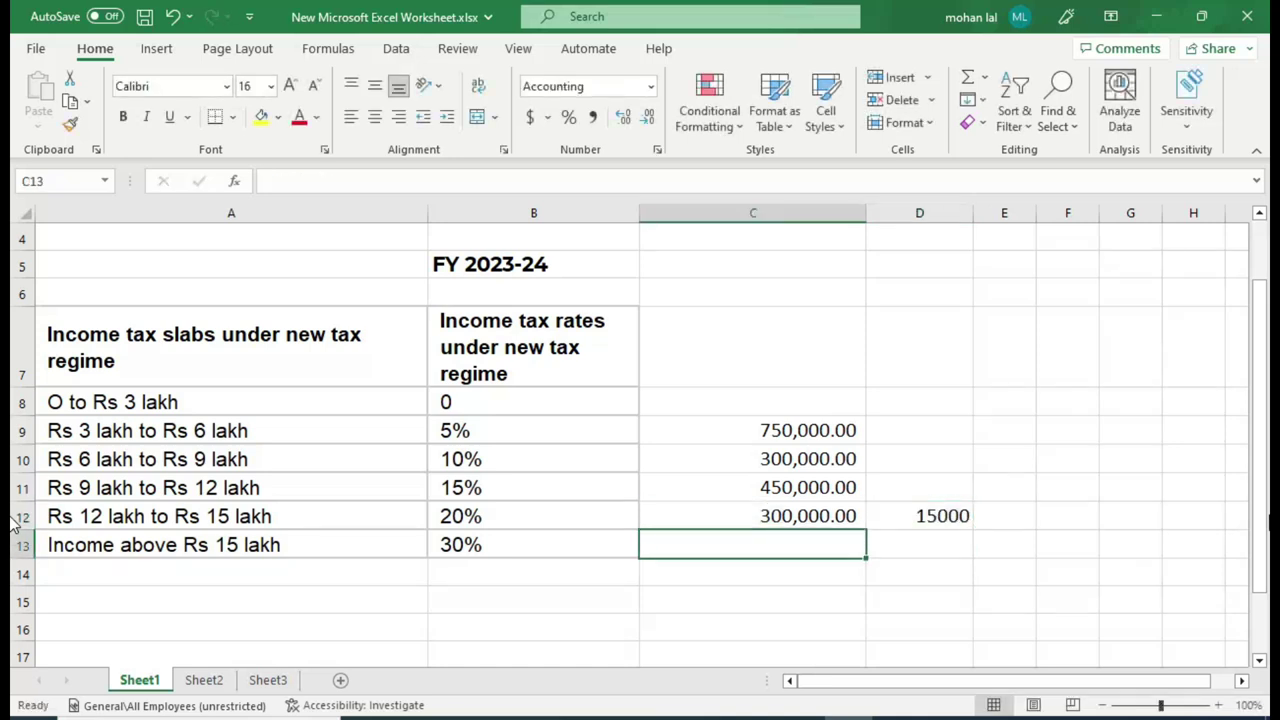
text(150000)
key(Return)
key(Up)
key(Right)
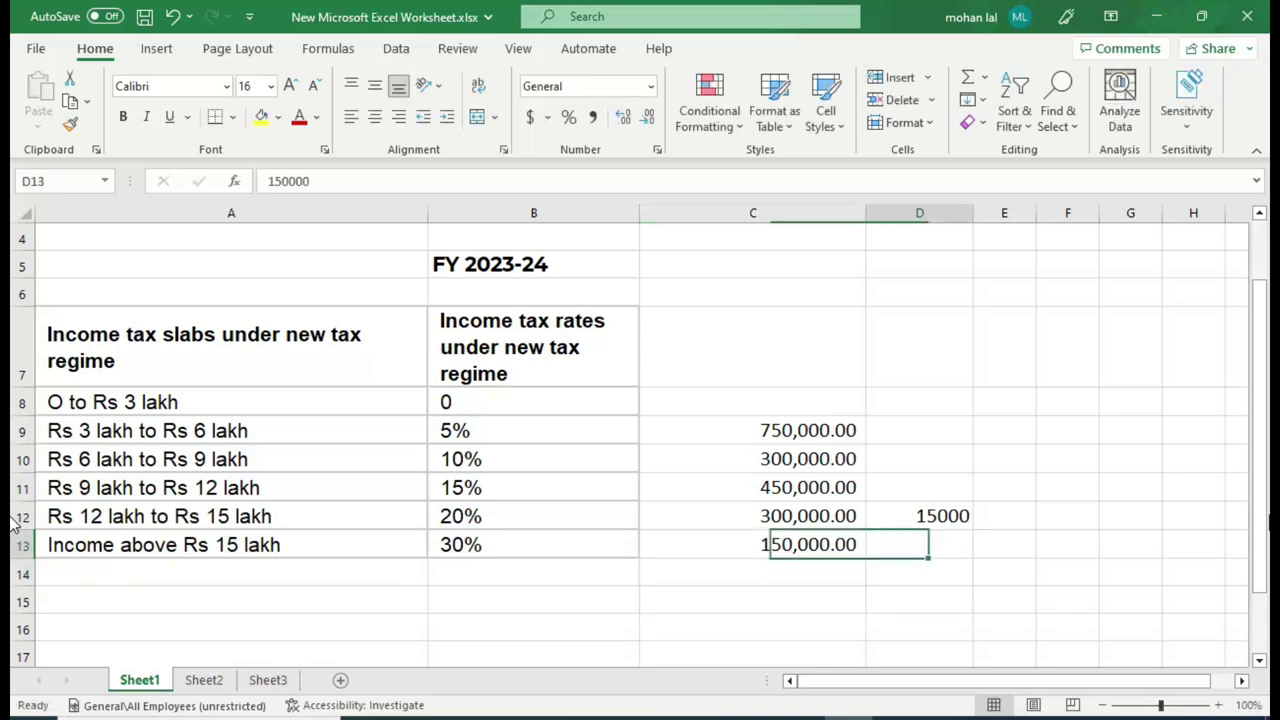
text(+)
key(Left)
text(*10/100)
key(Return)
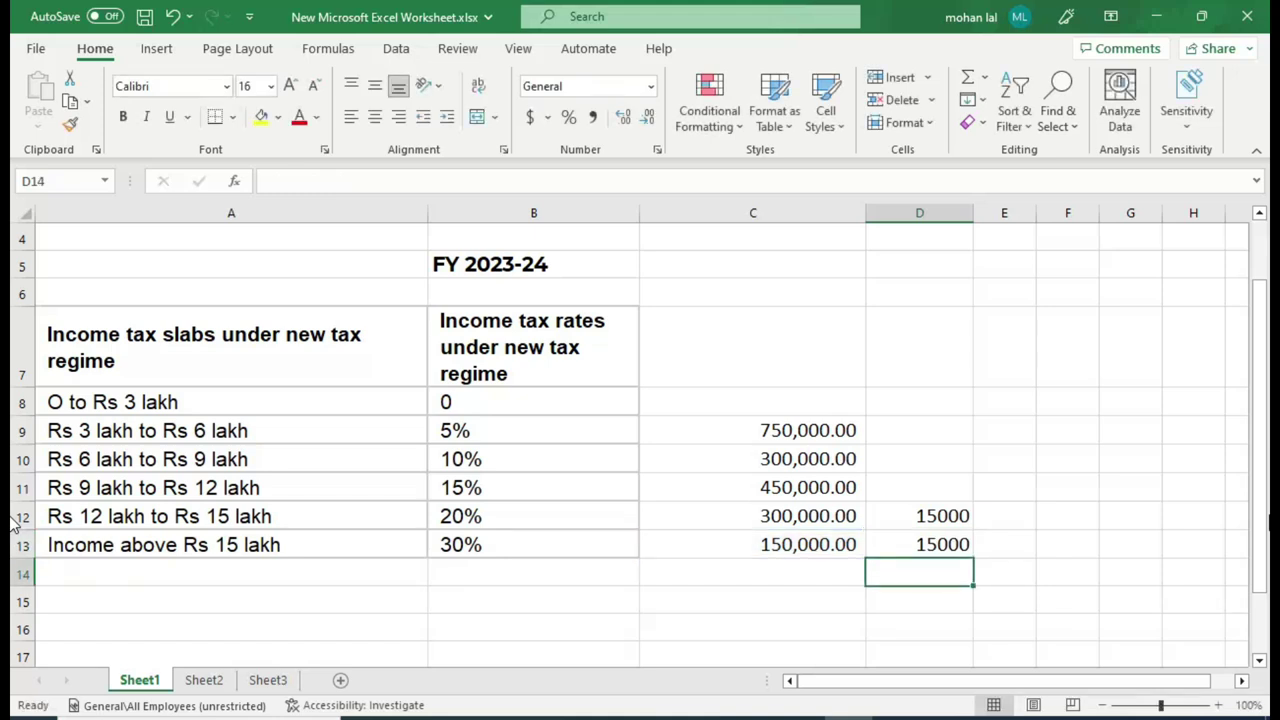
Step: Set the amount subtracted from the income, in cell C10, to 700000
key(Up)
key(Up)
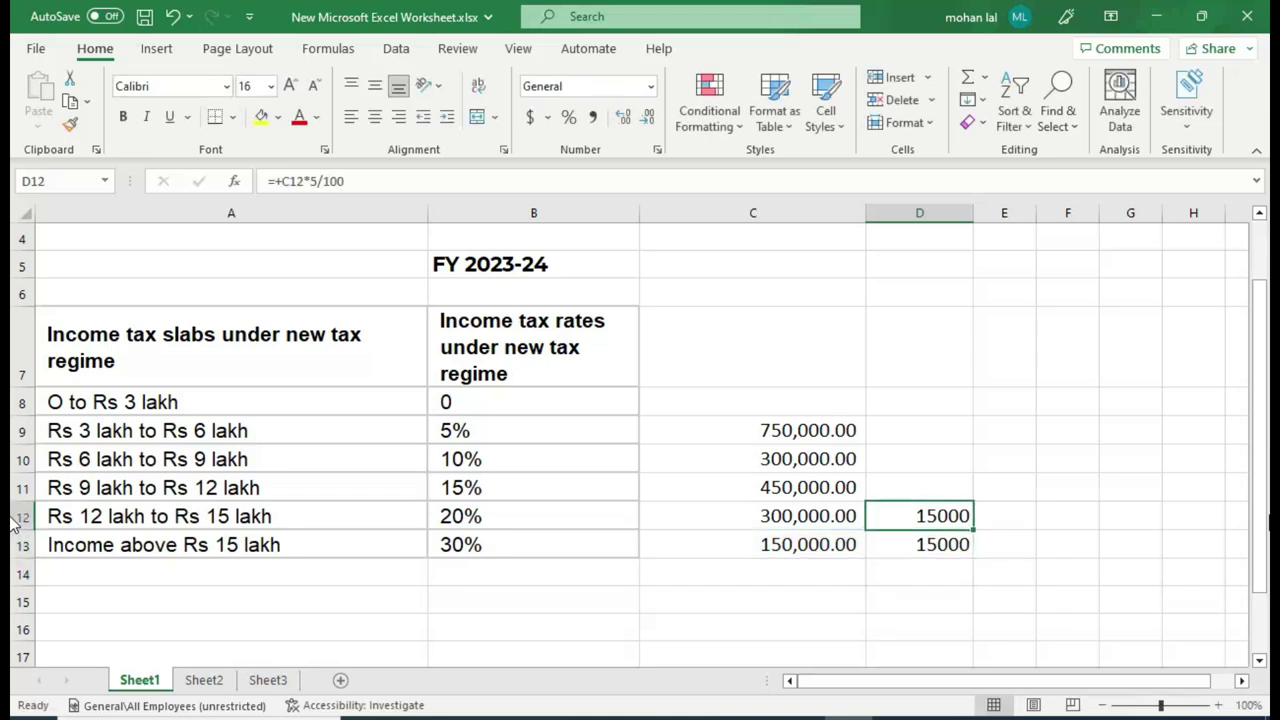
key(Left)
key(Left)
key(Up)
key(Up)
key(Right)
key(Right)
key(Left)
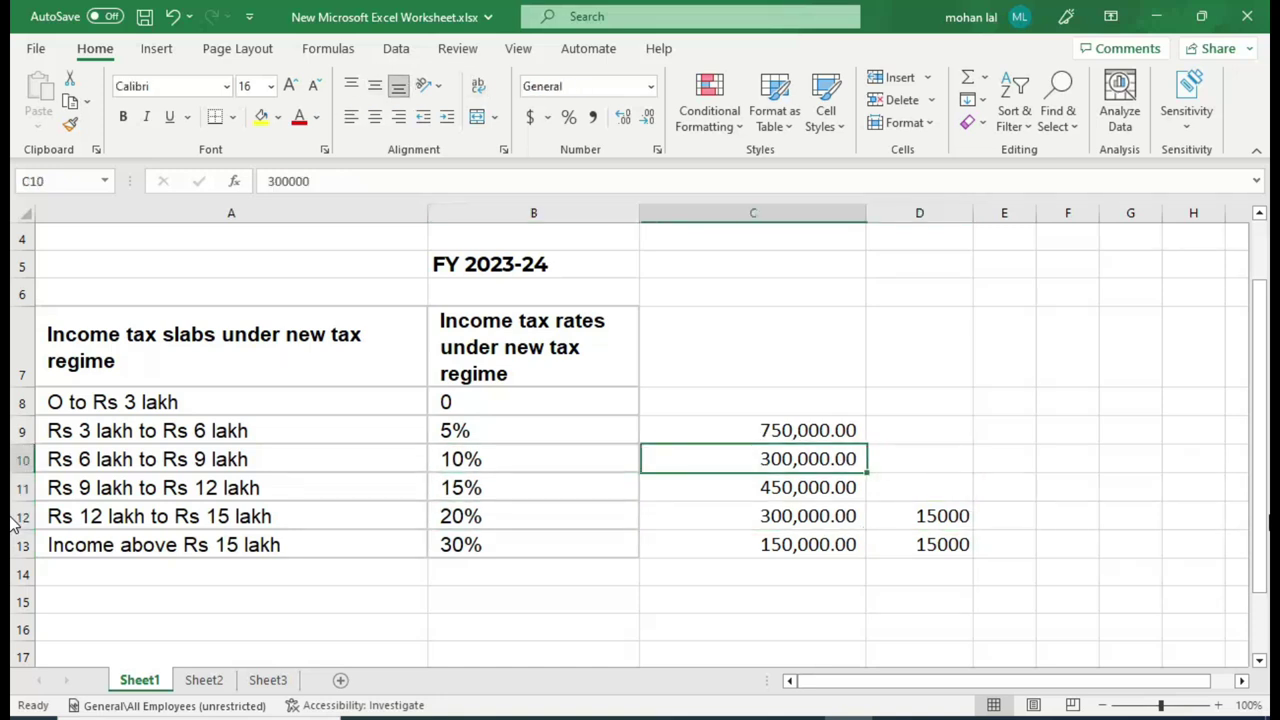
text(700000)
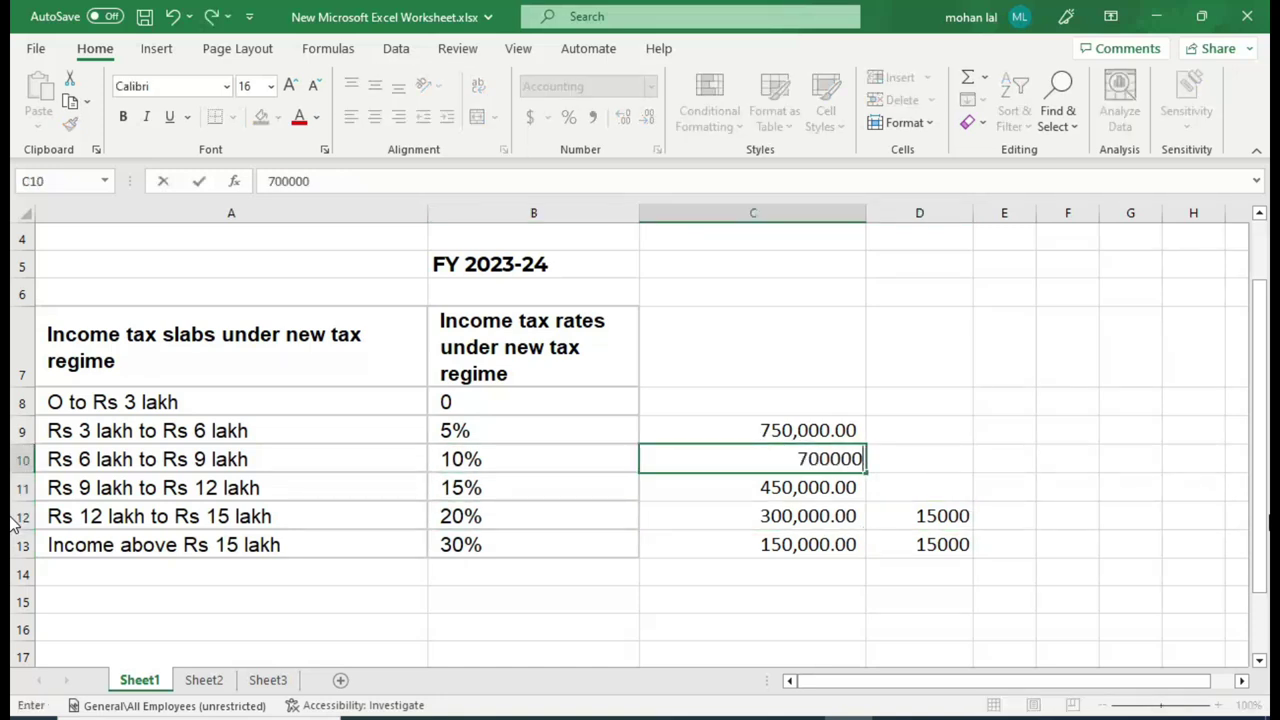
key(Return)
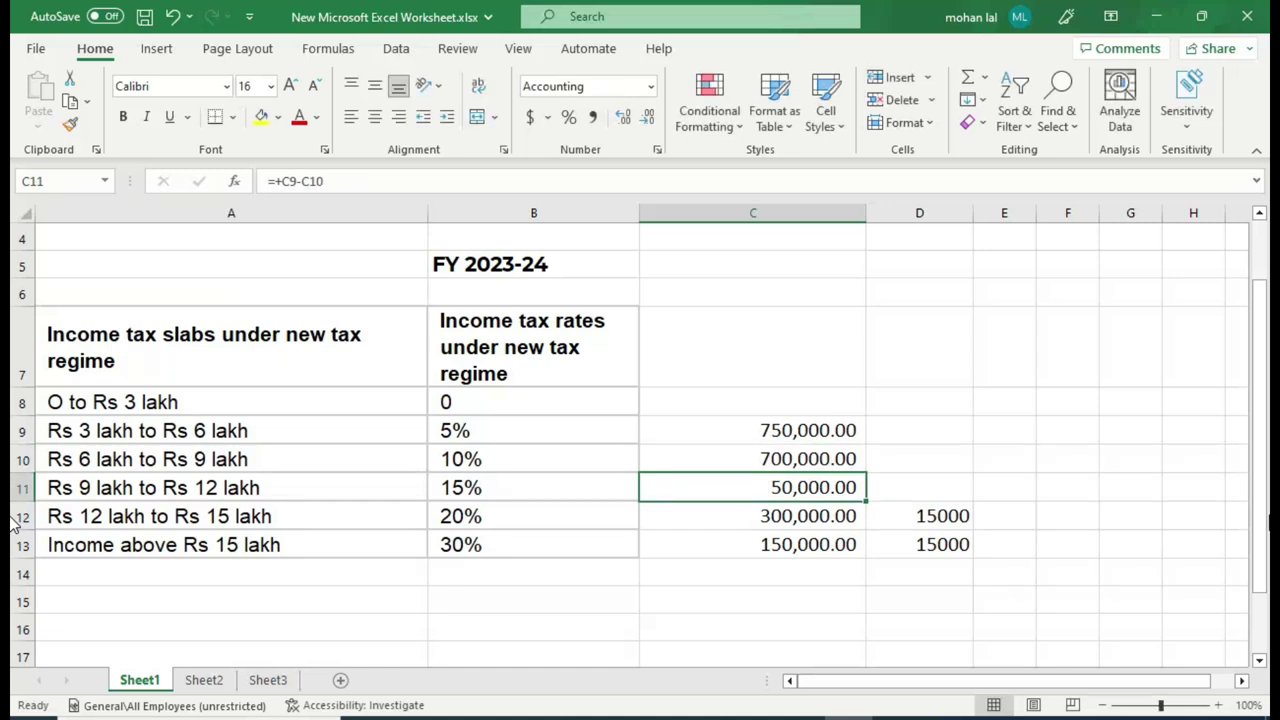
Step: Set the income in cell C9 to 699999
key(Up)
key(Up)
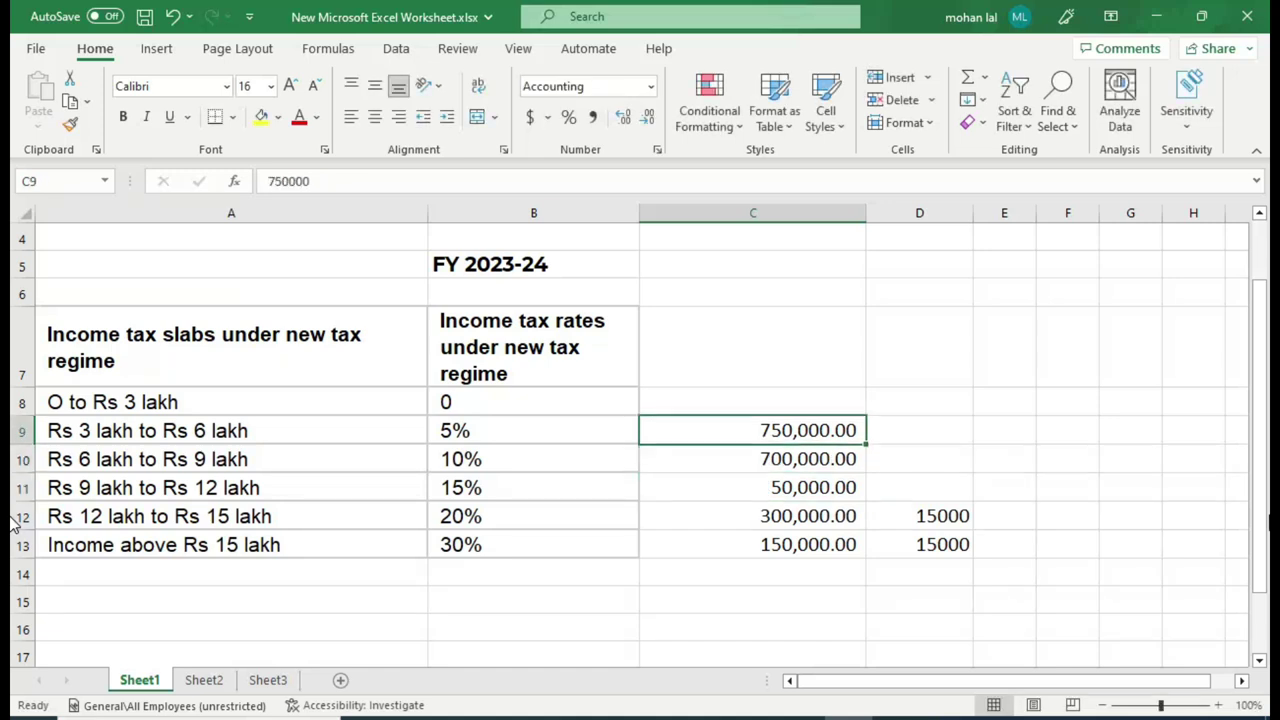
key(Right)
key(Left)
text(6999)
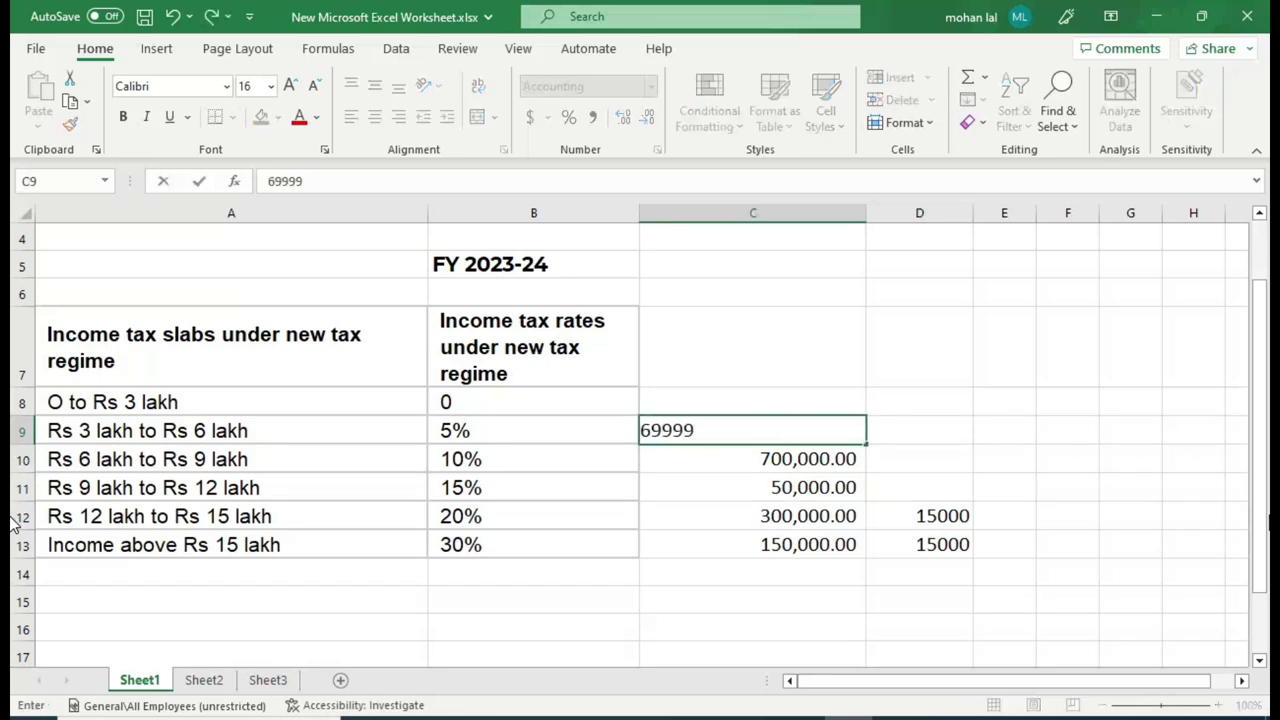
key(Return)
key(Up)
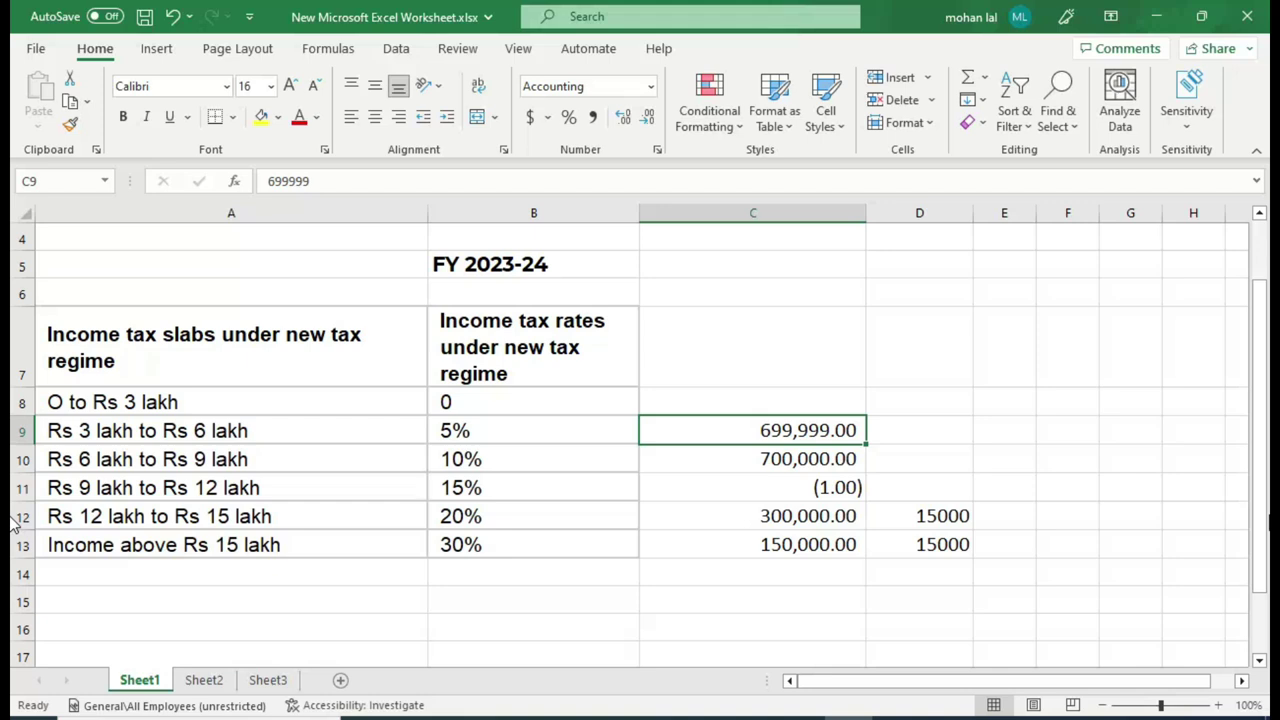
Step: Check the new regime table's 10% rate and its Rs 3 lakh to Rs 6 lakh slab
key(Down)
key(Left)
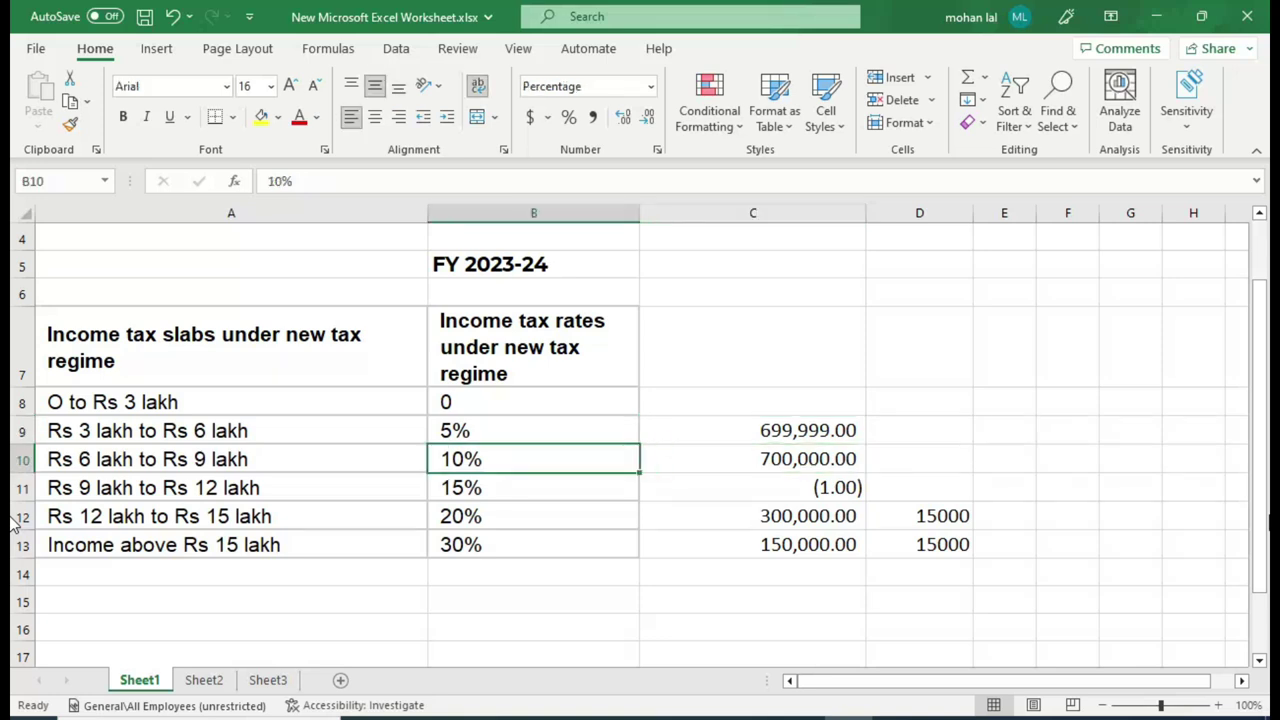
key(Left)
key(Up)
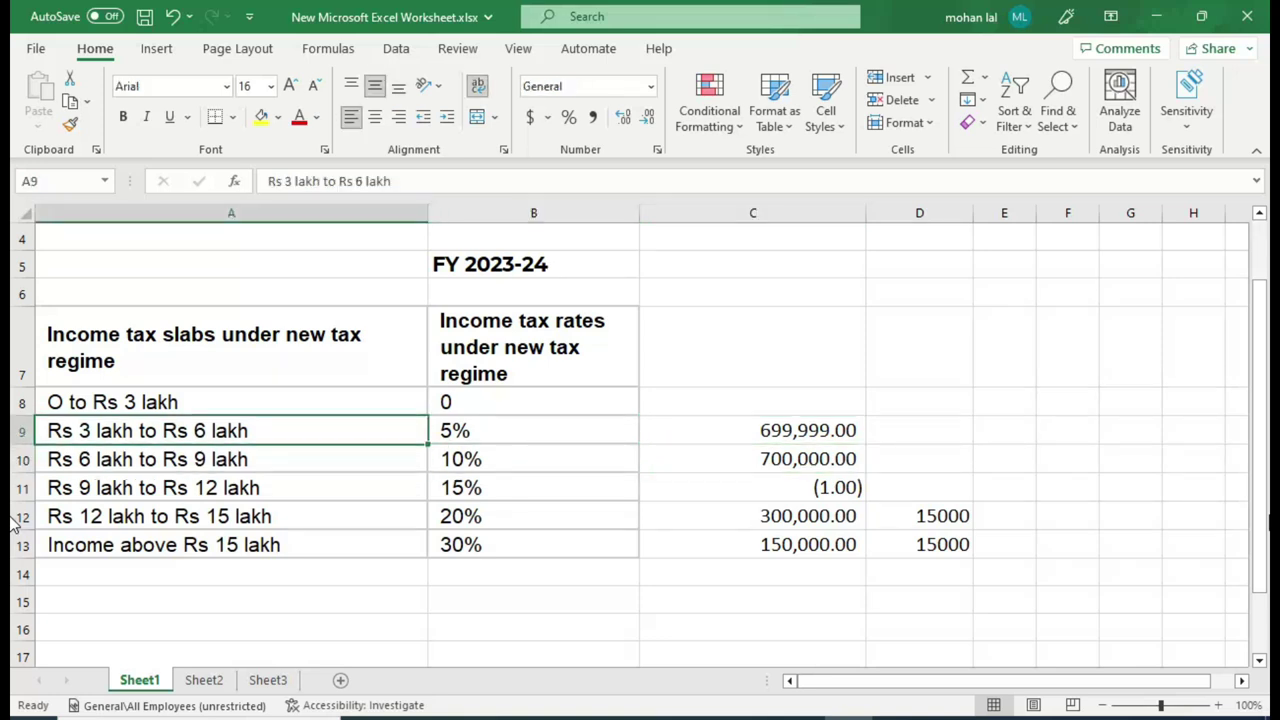